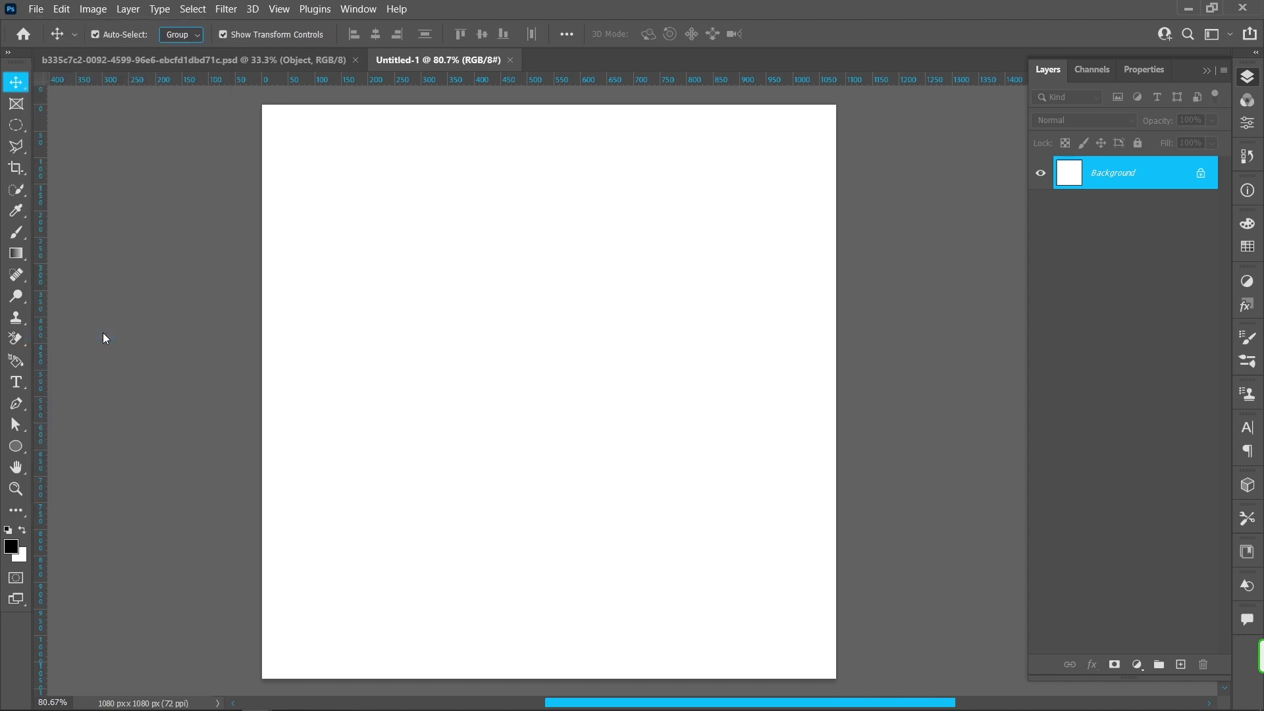
# Step: Embed the image "The Secret to an Organized Kitchen" and scale it to 166.15% so it fills the canvas
pyautogui.click(790, 267)
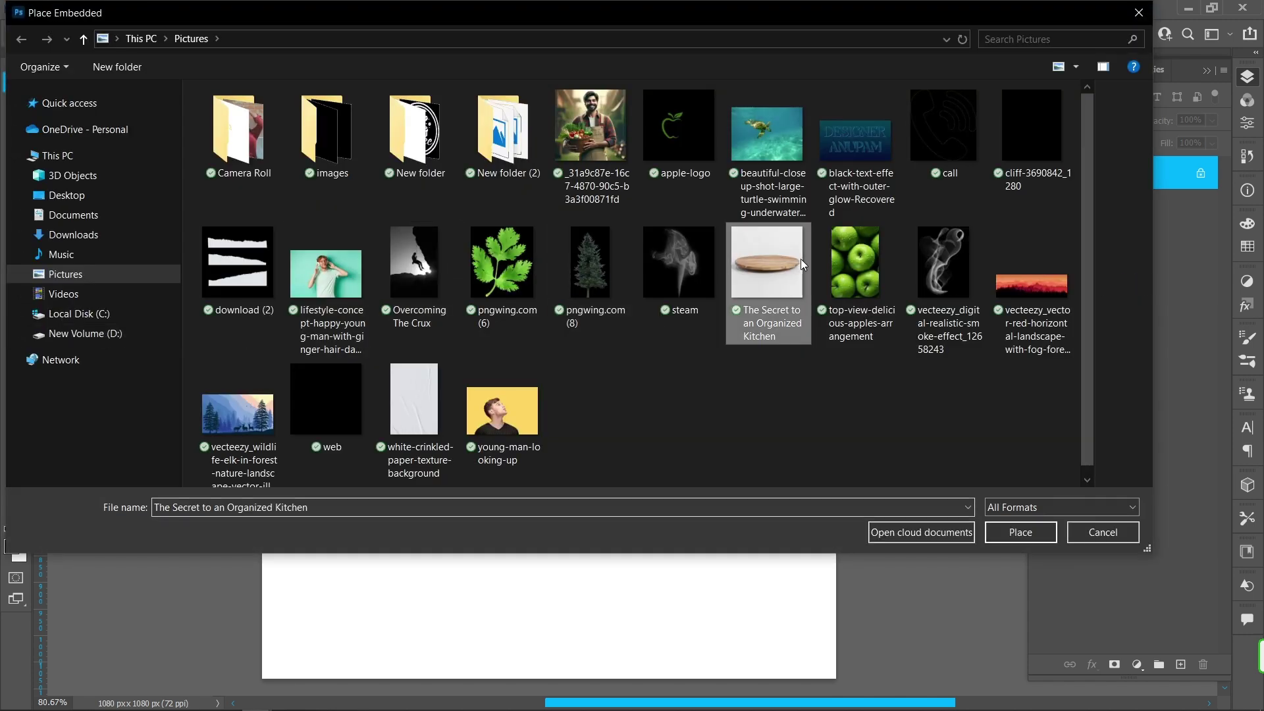
pyautogui.click(1021, 533)
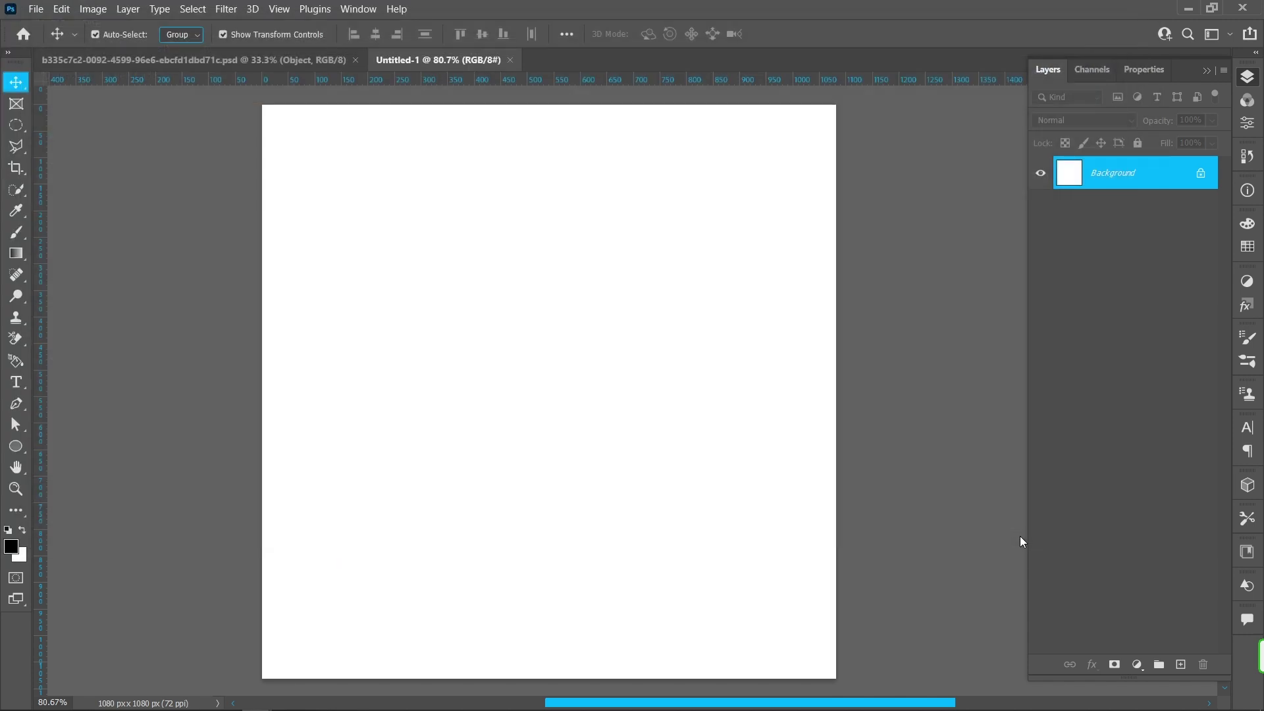
pyautogui.moveTo(728, 384); pyautogui.dragTo(836, 388)
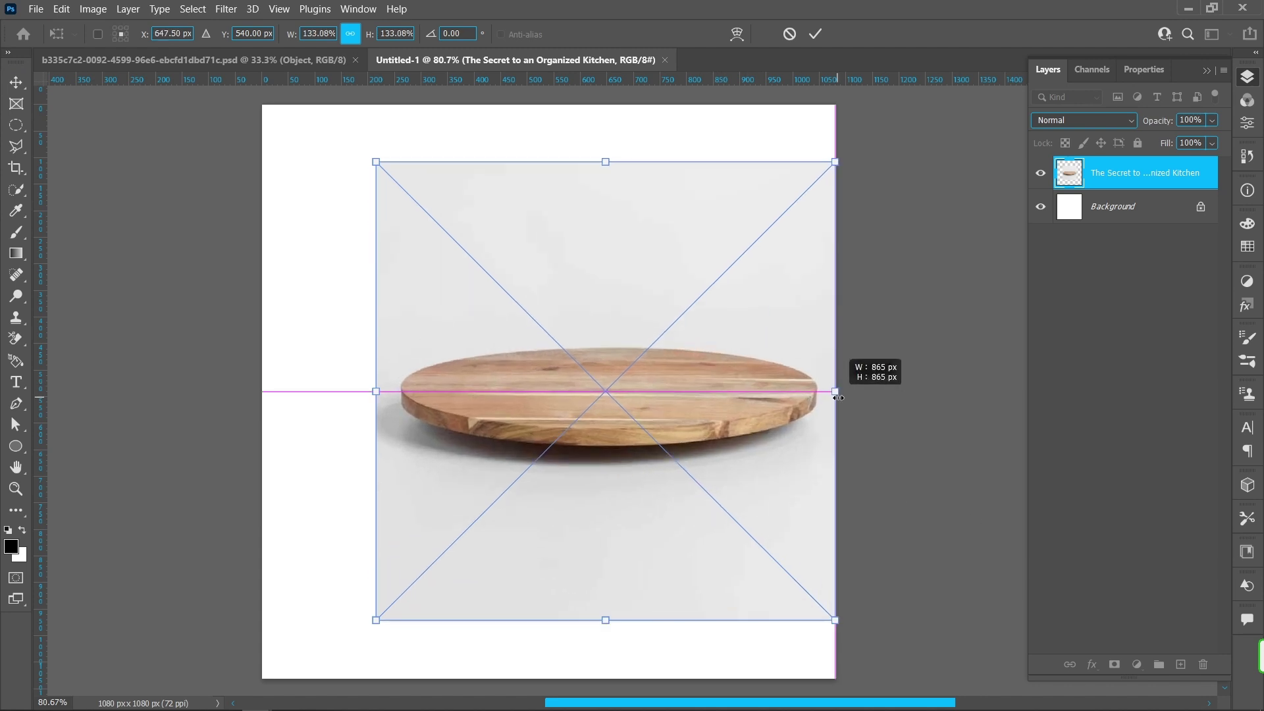
pyautogui.moveTo(372, 389); pyautogui.dragTo(262, 390)
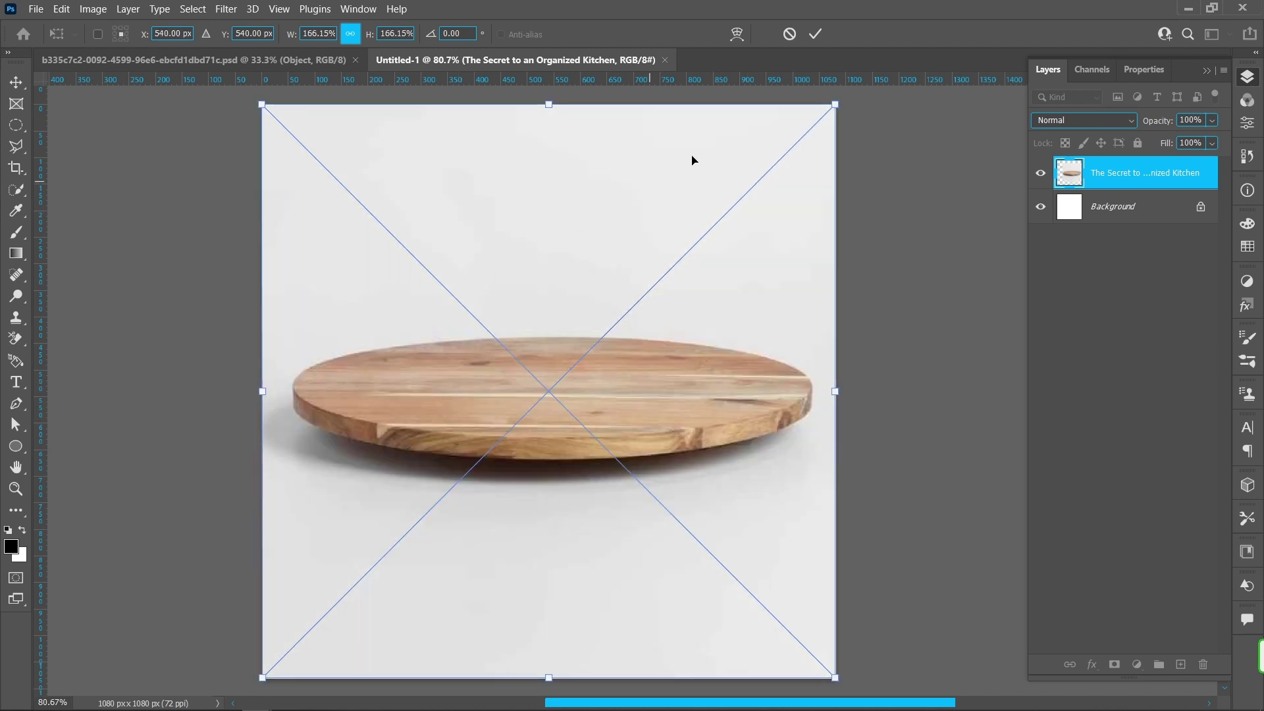
pyautogui.click(814, 34)
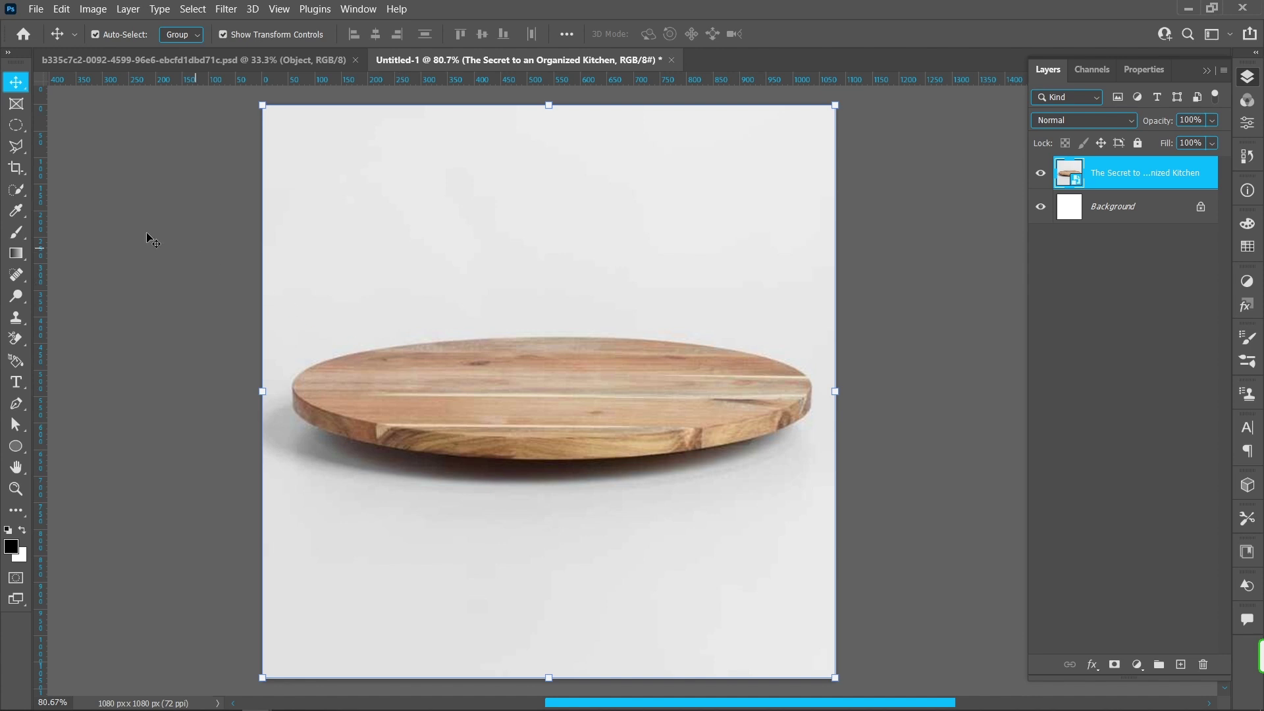
# Step: Mask the wooden board out of its background using Select Subject and move it to the lower part of the canvas
pyautogui.click(16, 189)
pyautogui.click(497, 34)
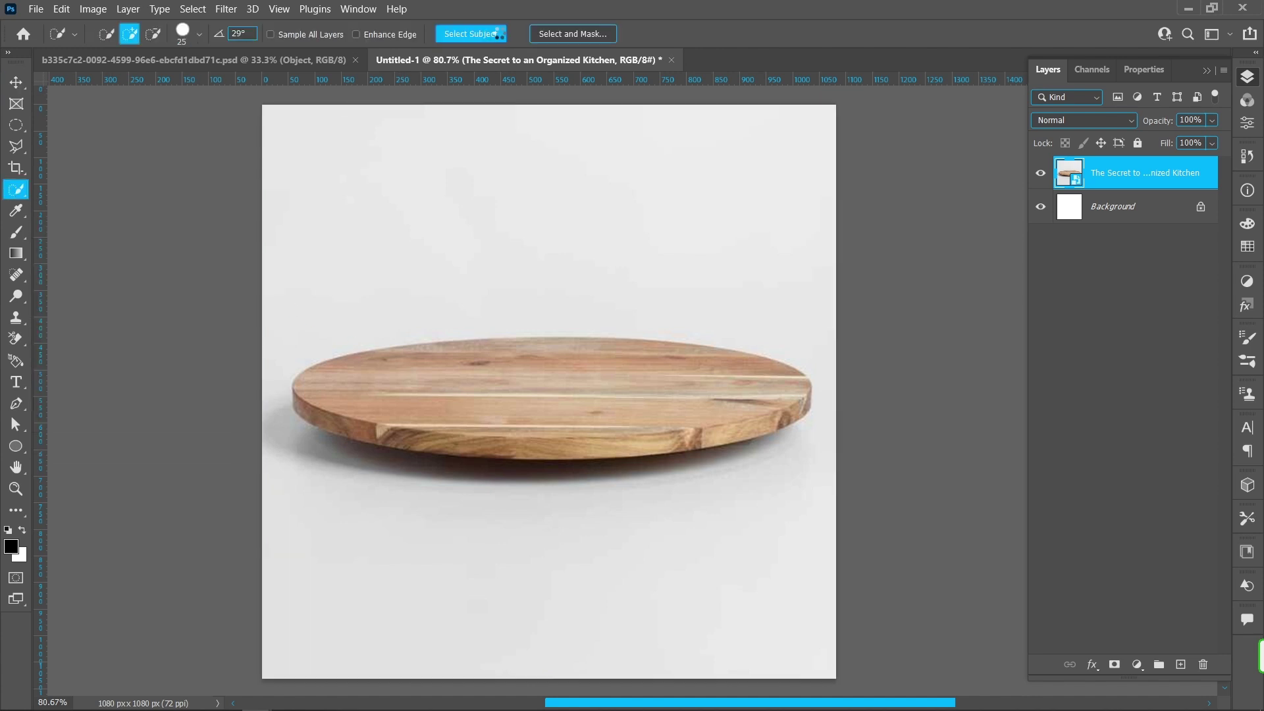
pyautogui.click(1113, 664)
pyautogui.press('v')
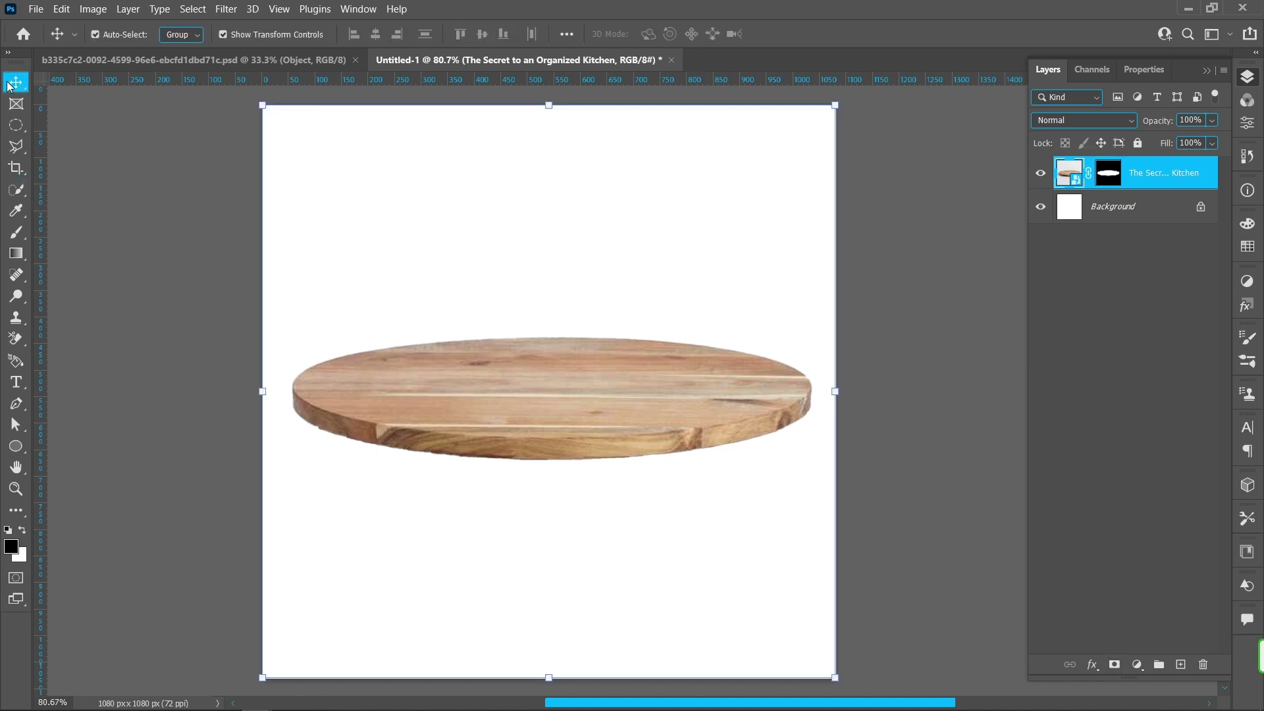
pyautogui.moveTo(573, 459); pyautogui.dragTo(569, 593)
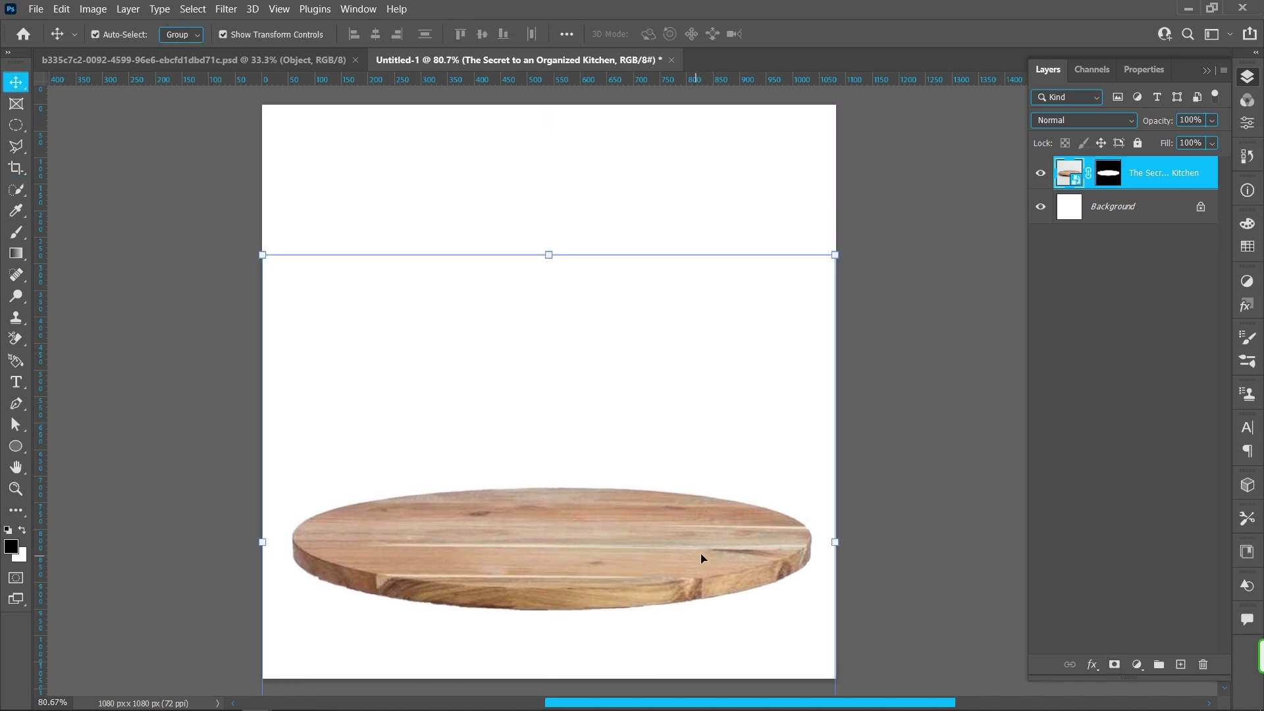
# Step: Bring the burger over from the other open PSD, scale it to about 47% and centre it on the board
pyautogui.click(288, 63)
pyautogui.moveTo(605, 364); pyautogui.dragTo(547, 342)
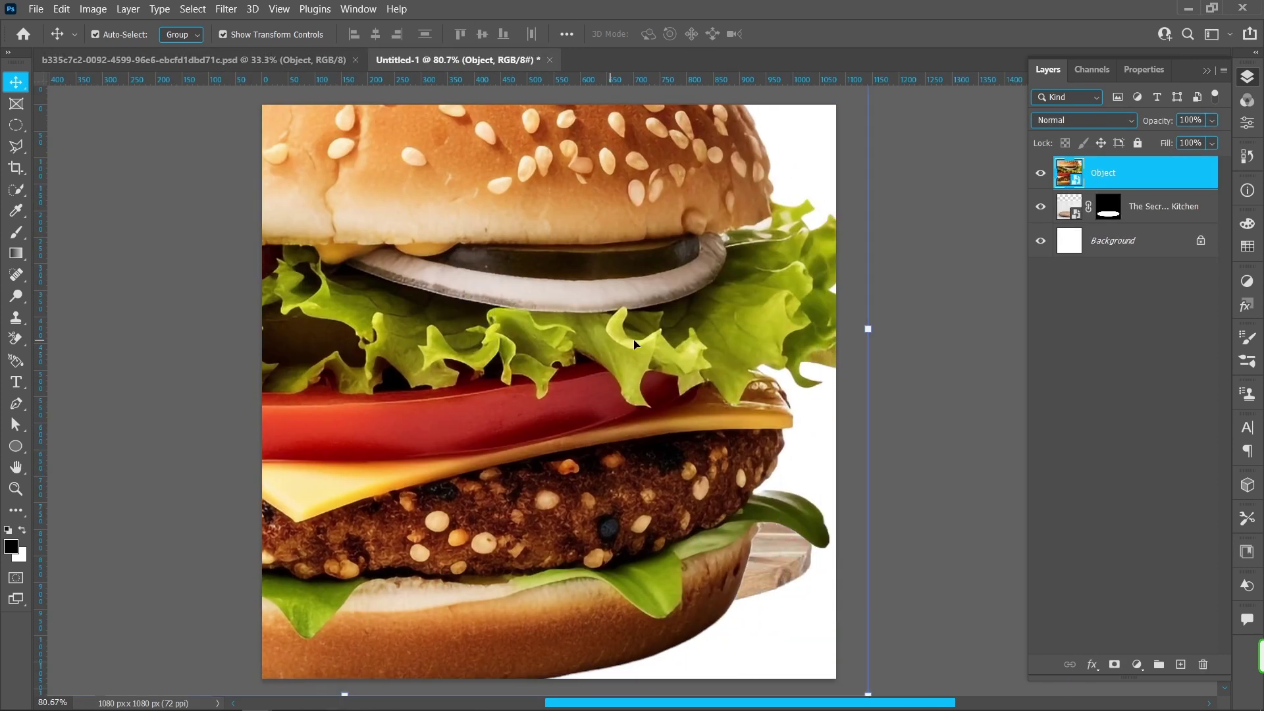
pyautogui.moveTo(864, 331); pyautogui.dragTo(526, 343)
pyautogui.moveTo(415, 343); pyautogui.dragTo(682, 415)
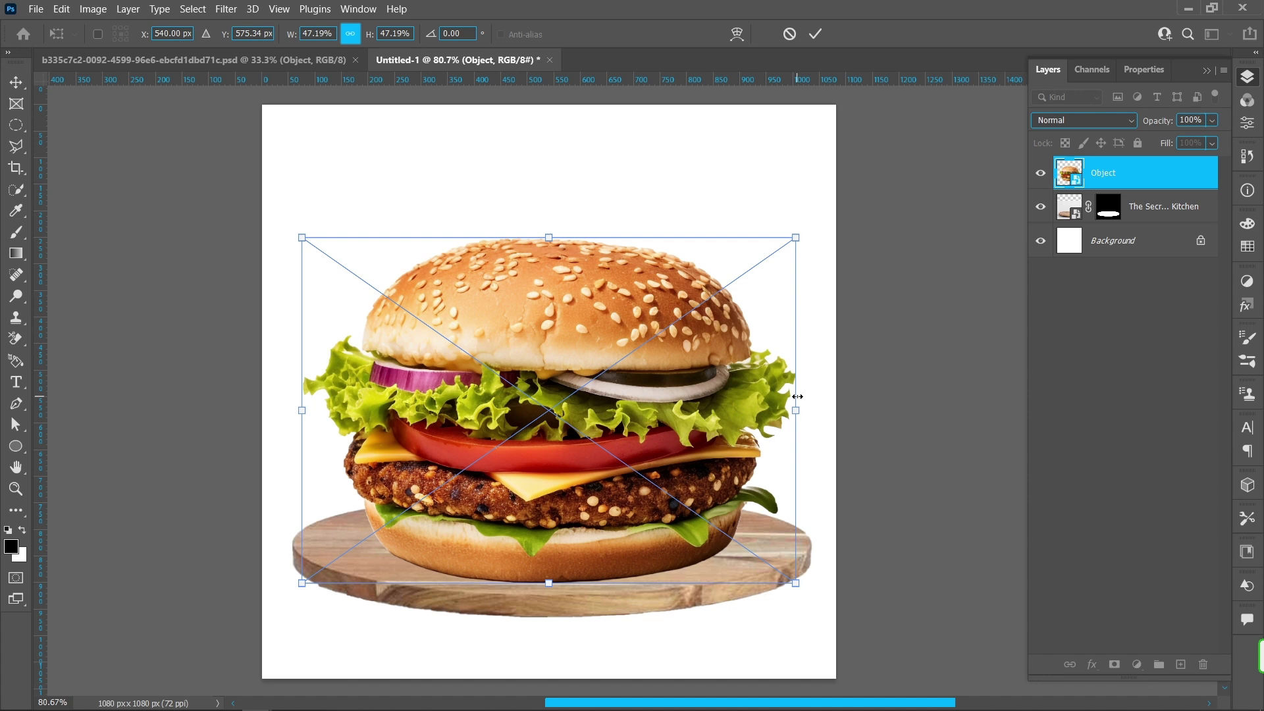
pyautogui.click(814, 33)
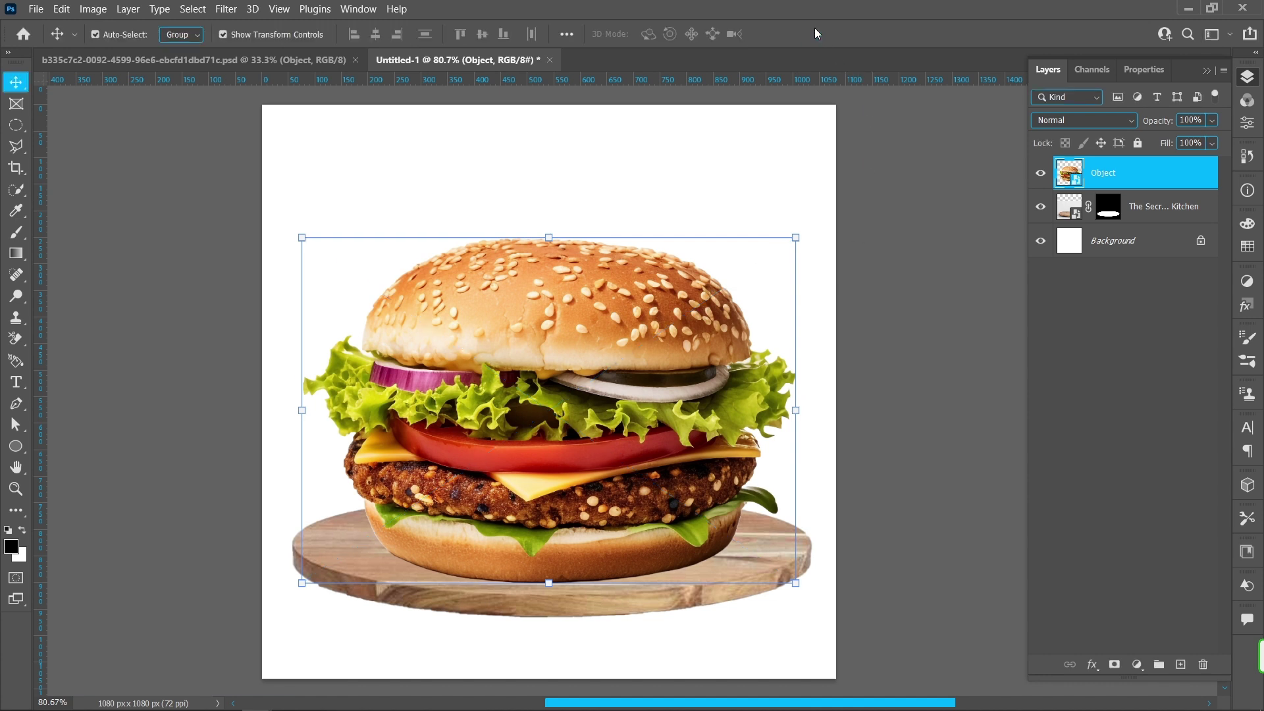
# Step: Stretch the board's height to about 127% while keeping its width, and move the burger up slightly
pyautogui.click(541, 608)
pyautogui.moveTo(553, 261); pyautogui.dragTo(553, 105)
pyautogui.moveTo(302, 506); pyautogui.dragTo(314, 570)
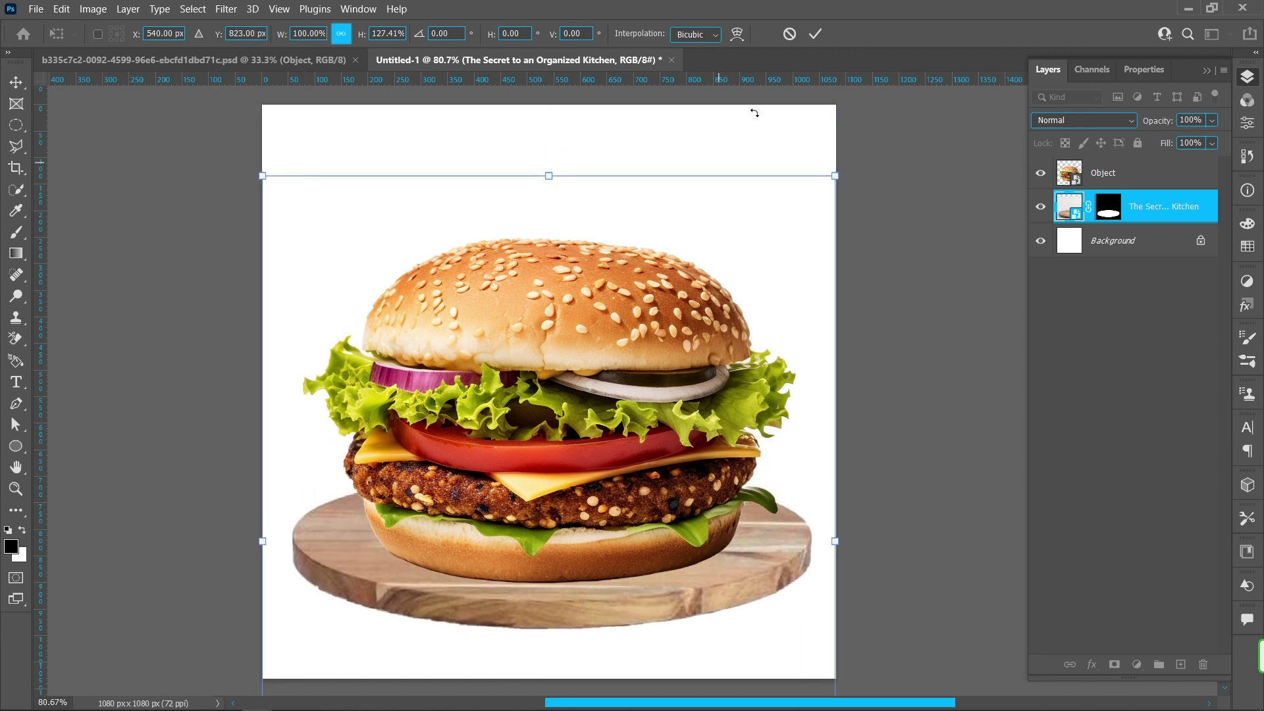
pyautogui.click(815, 34)
pyautogui.click(537, 471)
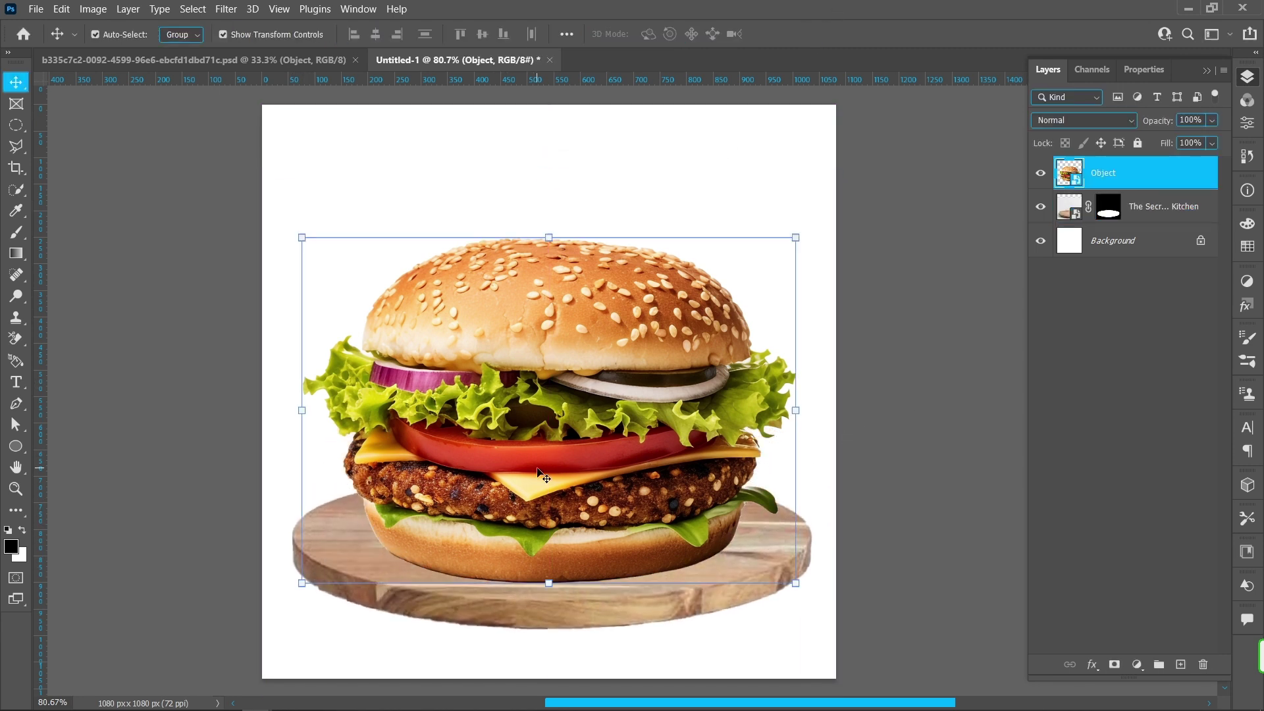
pyautogui.moveTo(537, 471); pyautogui.dragTo(544, 468)
# Step: Flip the wooden board layer horizontally
pyautogui.click(564, 606)
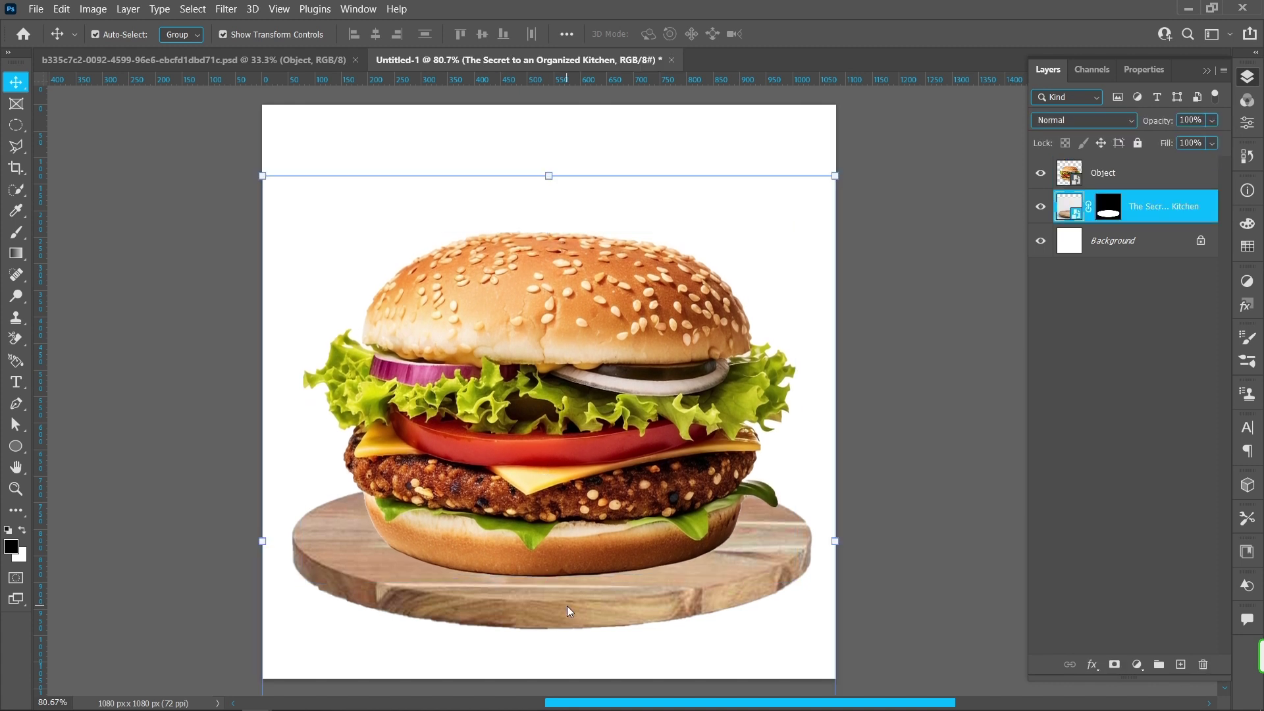
pyautogui.hotkey('ctrl', 't')
pyautogui.rightClick(557, 291)
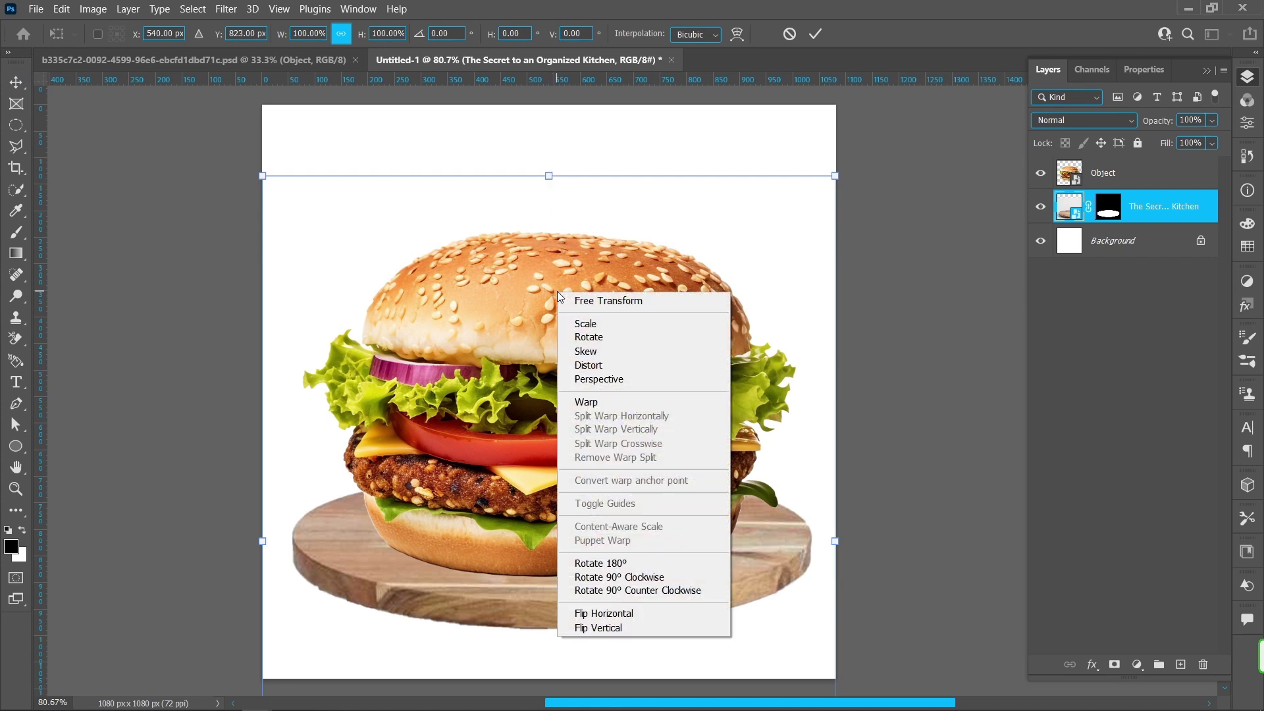
pyautogui.click(617, 615)
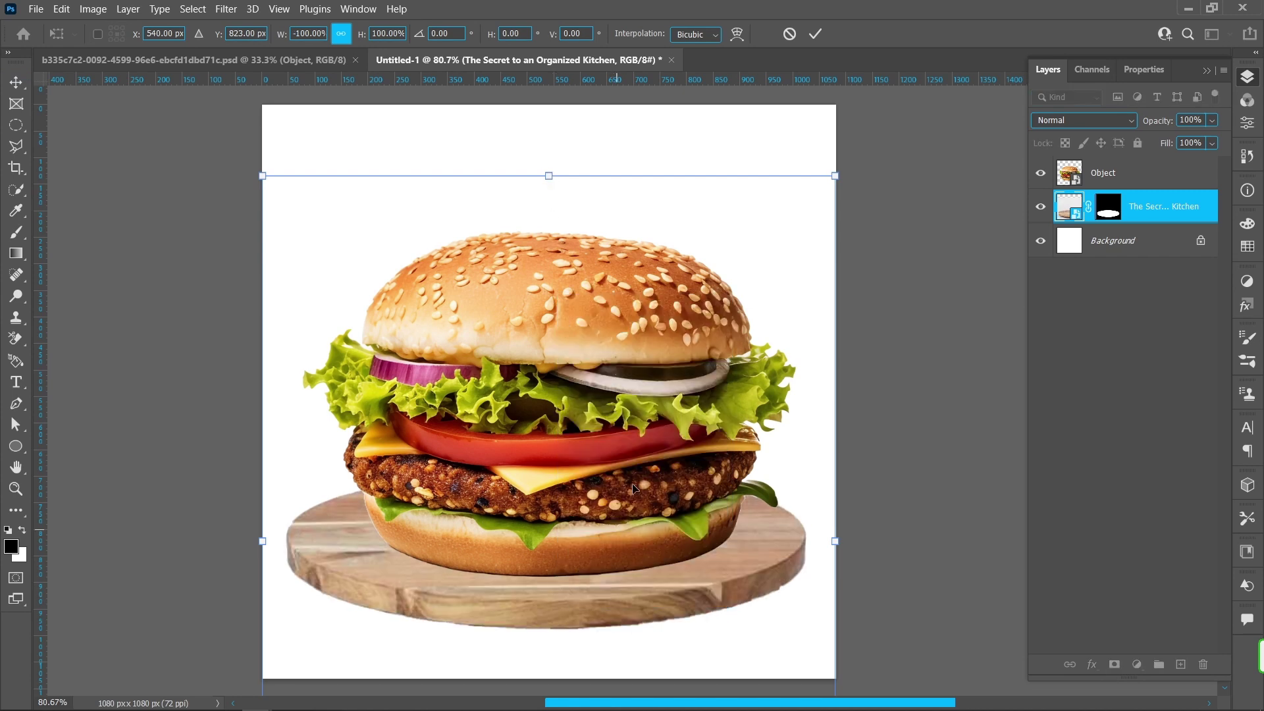
pyautogui.click(816, 34)
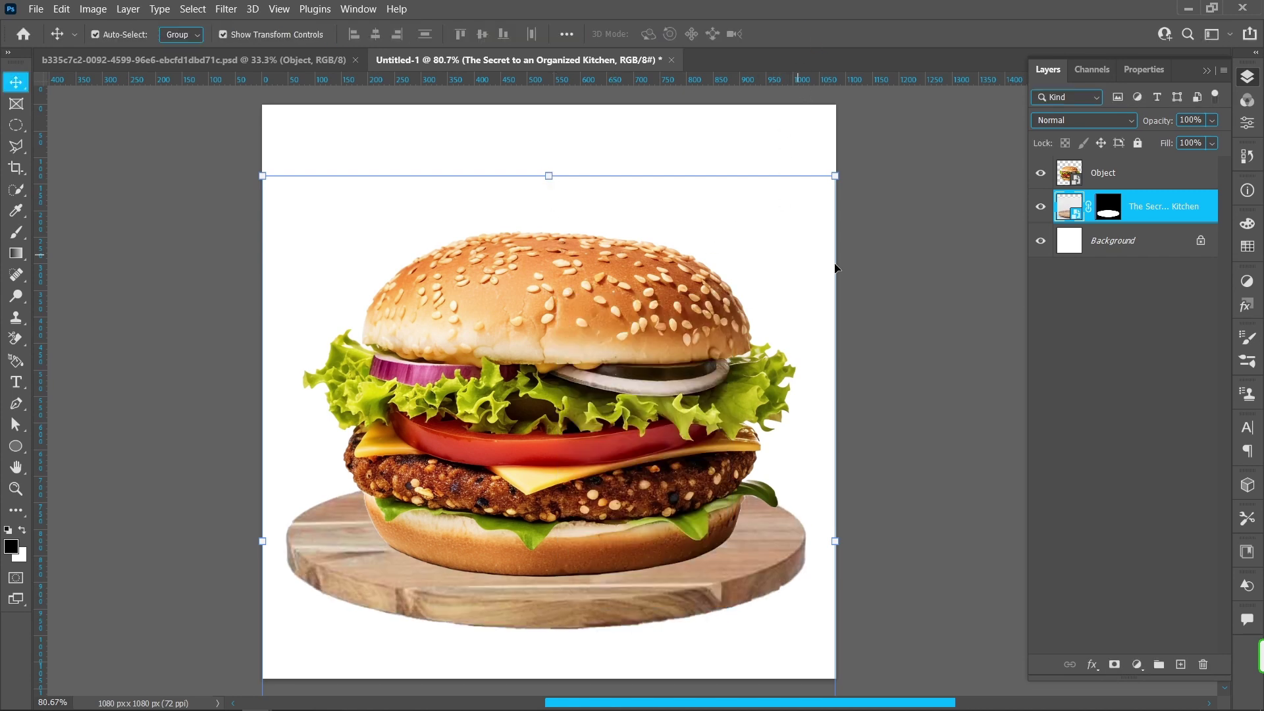
# Step: Transform the burger and board together, tilting them counterclockwise, reducing them slightly and placing them in the canvas's lower right area
pyautogui.moveTo(898, 263); pyautogui.dragTo(606, 592)
pyautogui.moveTo(837, 181); pyautogui.dragTo(757, 116)
pyautogui.moveTo(572, 534); pyautogui.dragTo(643, 540)
pyautogui.moveTo(554, 191); pyautogui.dragTo(554, 262)
pyautogui.moveTo(581, 470); pyautogui.dragTo(593, 434)
pyautogui.click(815, 34)
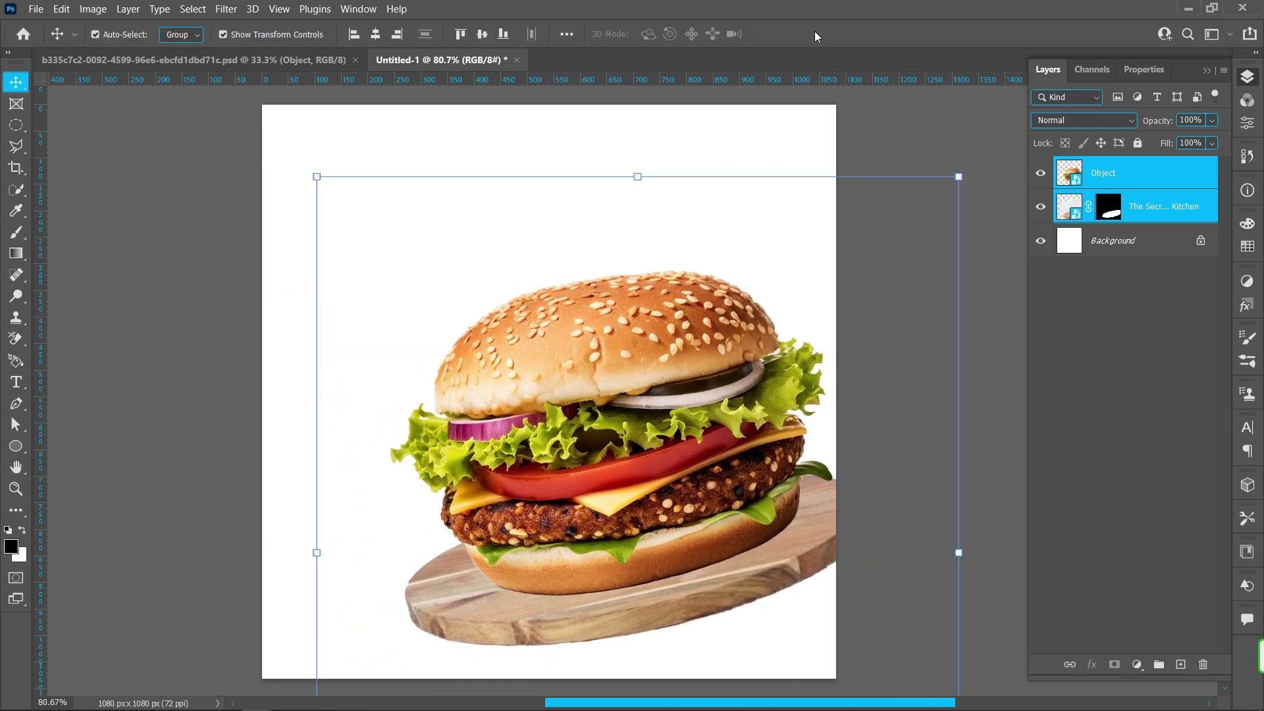
# Step: Draw an ellipse shape about 1231 × 649 px behind the burger and board, just above the Background layer
pyautogui.click(906, 311)
pyautogui.click(1119, 244)
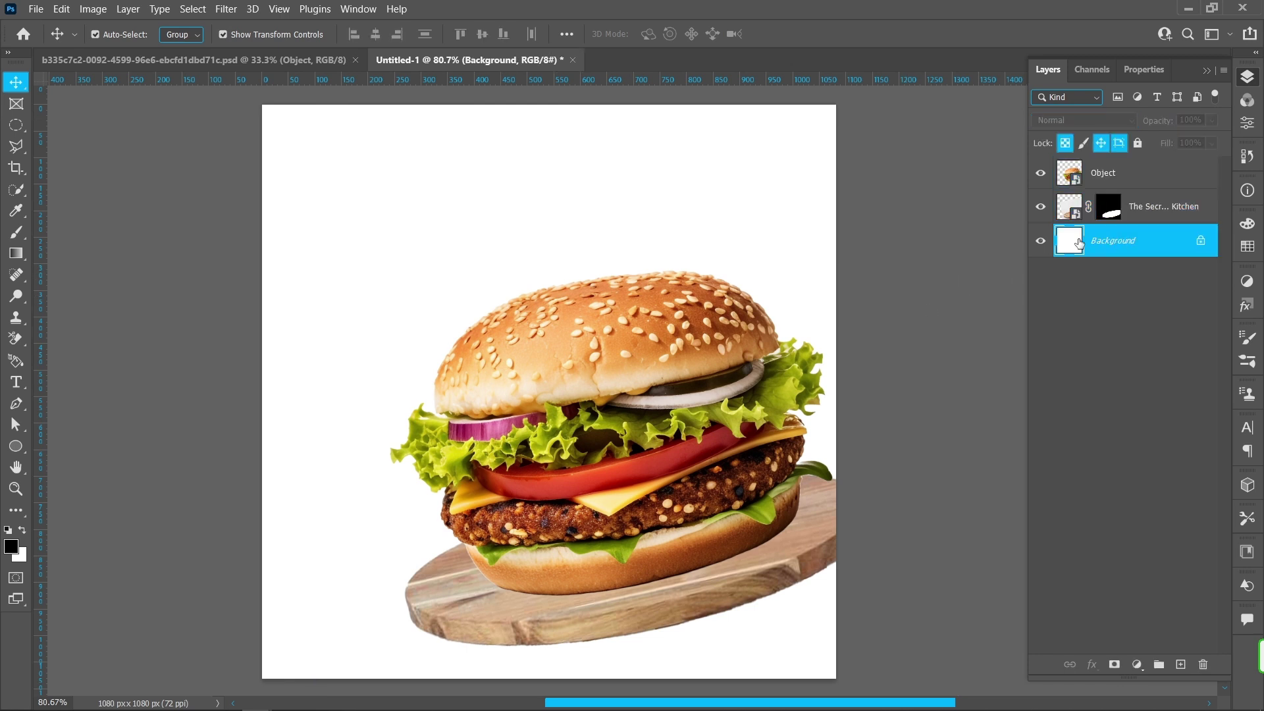
pyautogui.click(16, 445)
pyautogui.moveTo(337, 248); pyautogui.dragTo(991, 592)
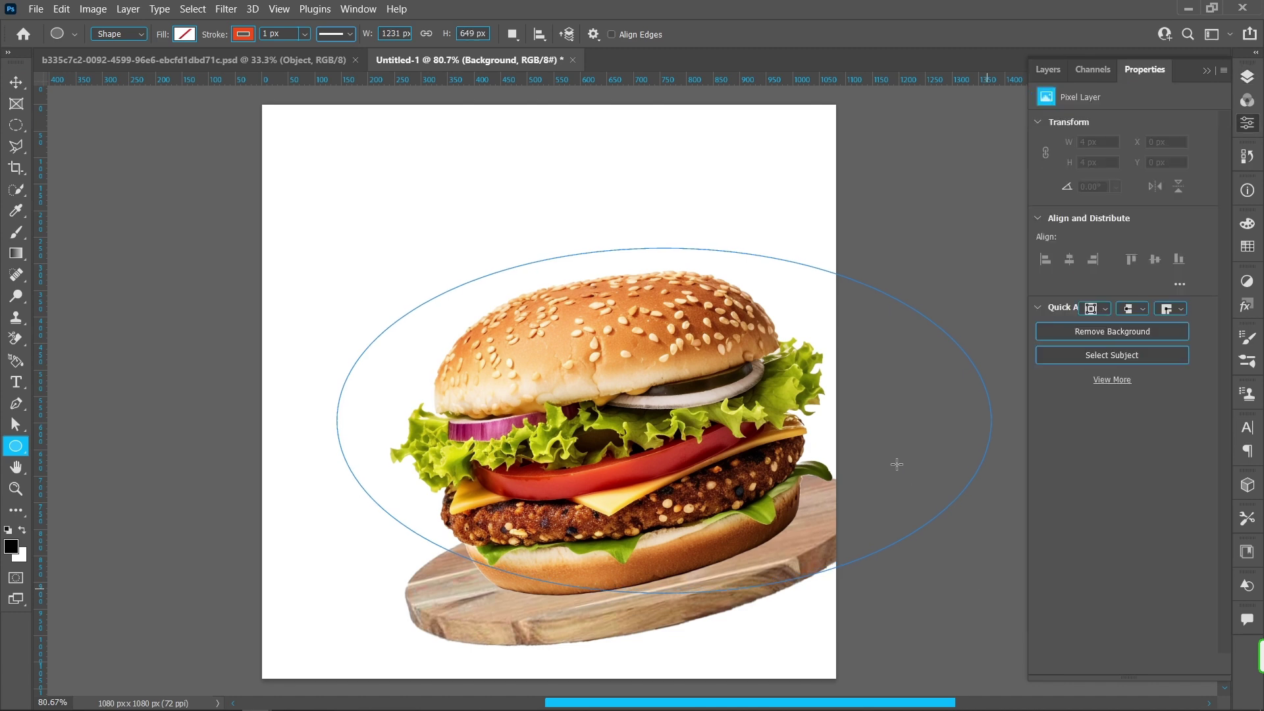
# Step: Remove the large ellipse's stroke and fill it with a vivid orange-red
pyautogui.click(1088, 242)
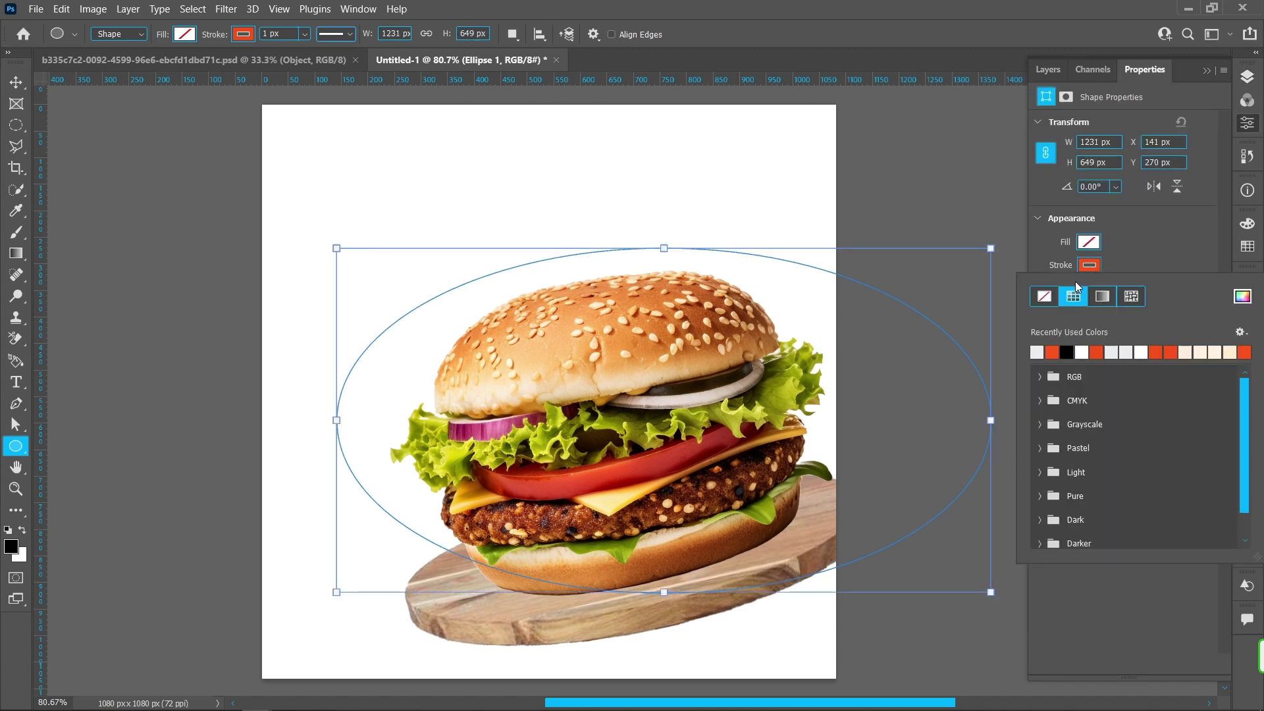
pyautogui.click(1244, 276)
pyautogui.click(602, 471)
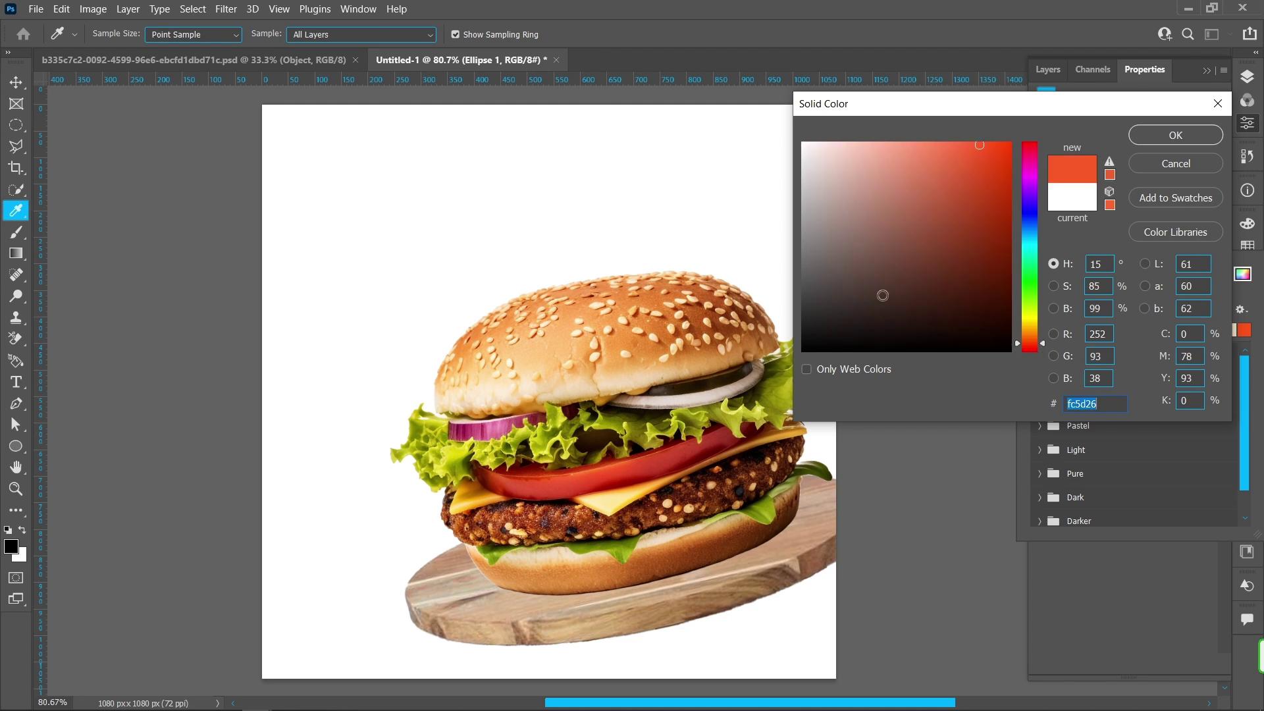
pyautogui.moveTo(984, 150); pyautogui.dragTo(1009, 132)
pyautogui.click(1174, 135)
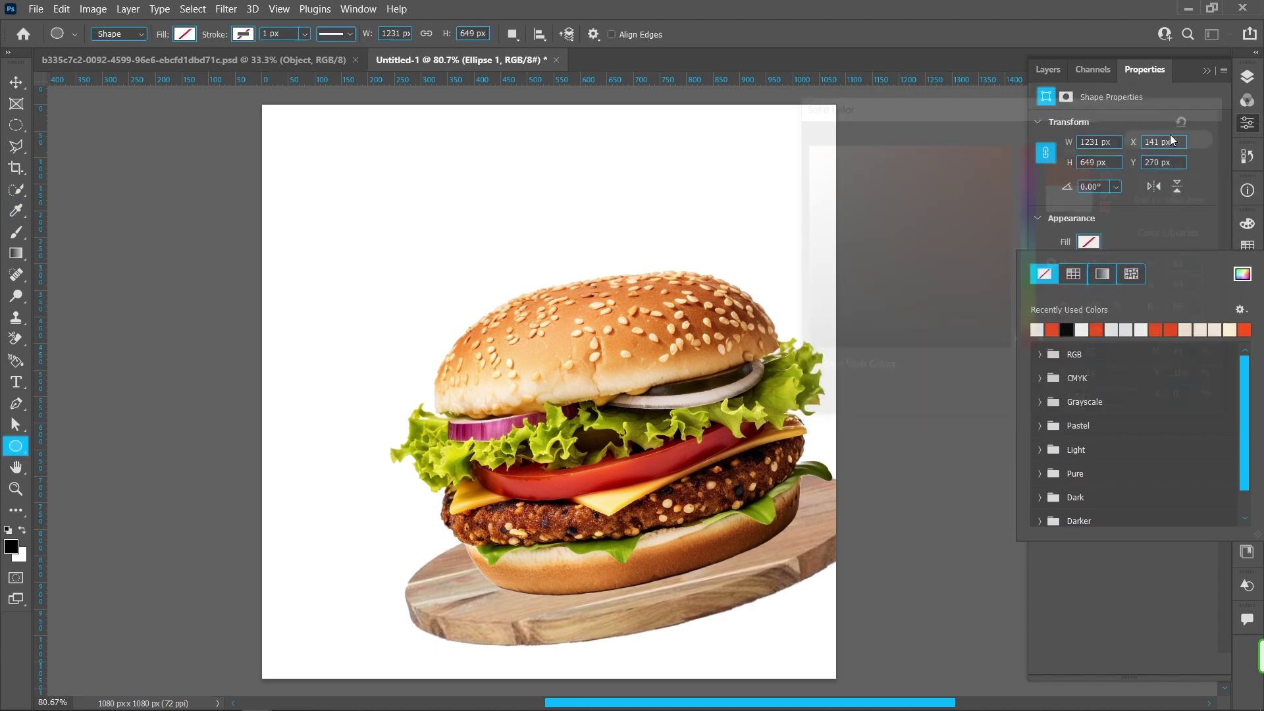
pyautogui.press('Escape')
pyautogui.press('v')
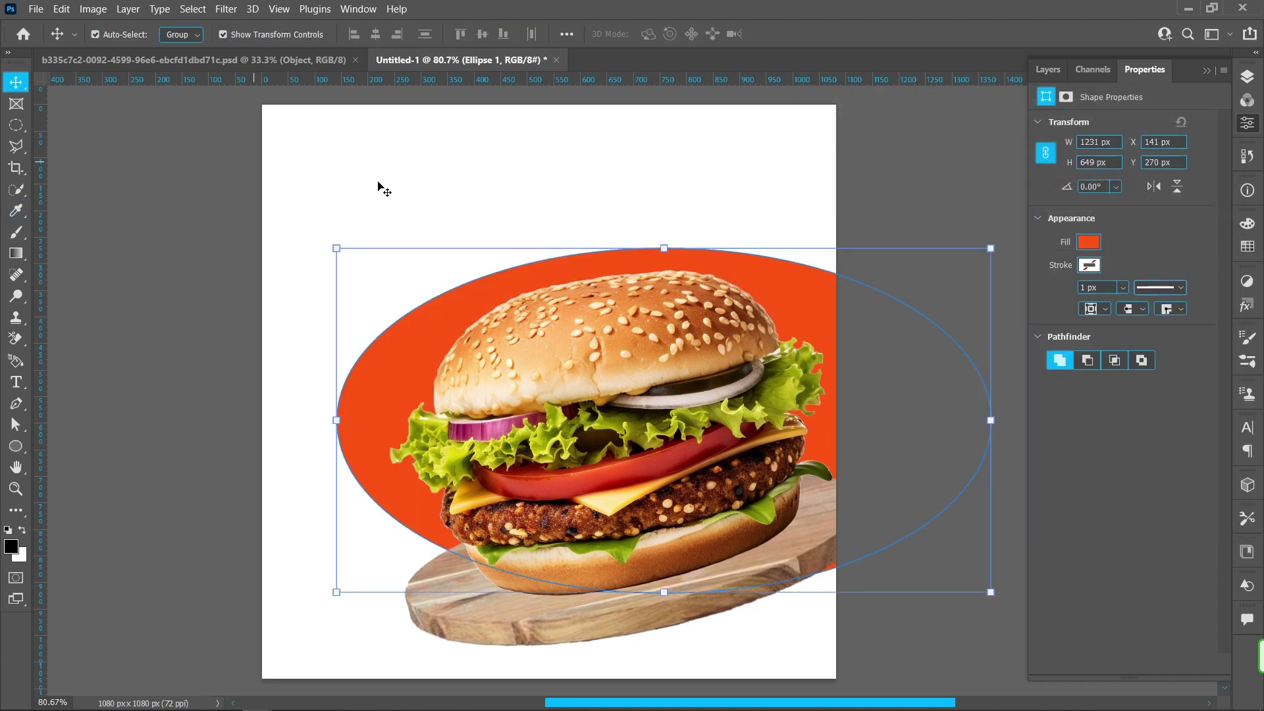
# Step: Rotate the orange ellipse to about -11.5°, scale it to about 112.5% by 103.3% and place it across the canvas's lower edge
pyautogui.moveTo(665, 238); pyautogui.dragTo(636, 241)
pyautogui.moveTo(707, 291); pyautogui.dragTo(759, 485)
pyautogui.moveTo(583, 443); pyautogui.dragTo(568, 374)
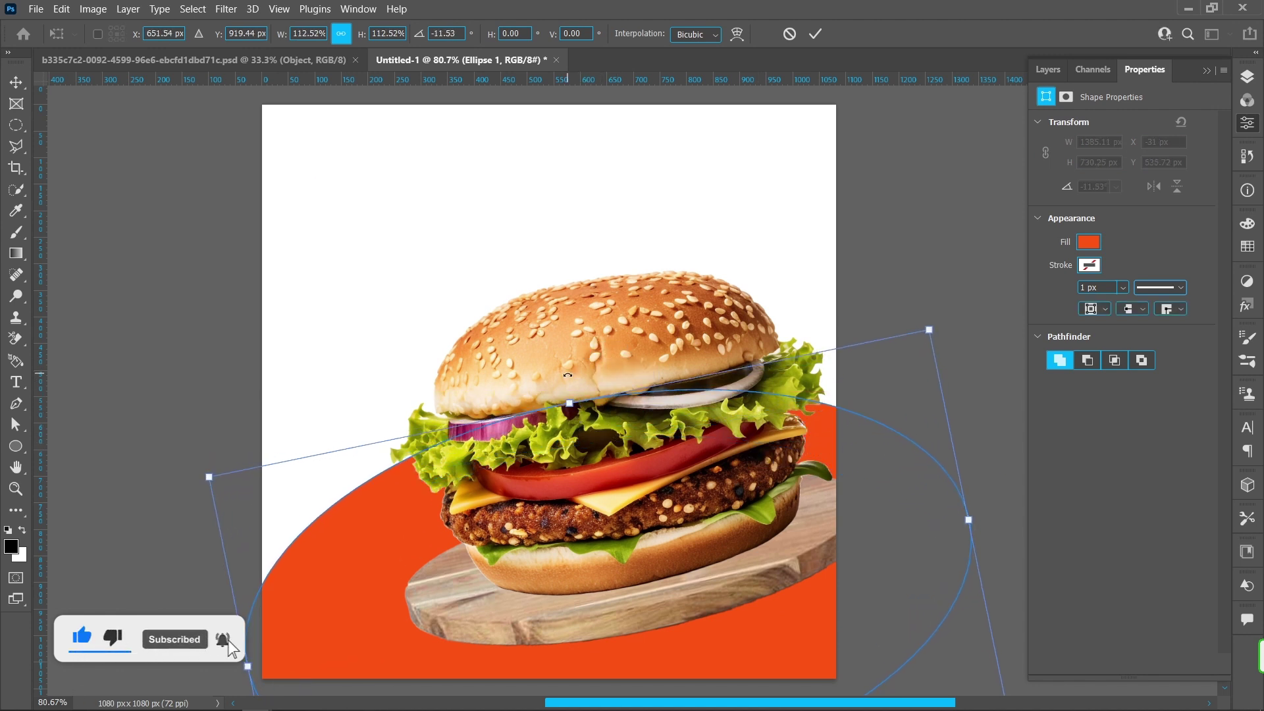
pyautogui.moveTo(337, 536); pyautogui.dragTo(345, 589)
pyautogui.moveTo(973, 568); pyautogui.dragTo(938, 565)
pyautogui.hotkey('ctrl', 'z')
pyautogui.moveTo(568, 432); pyautogui.dragTo(589, 461)
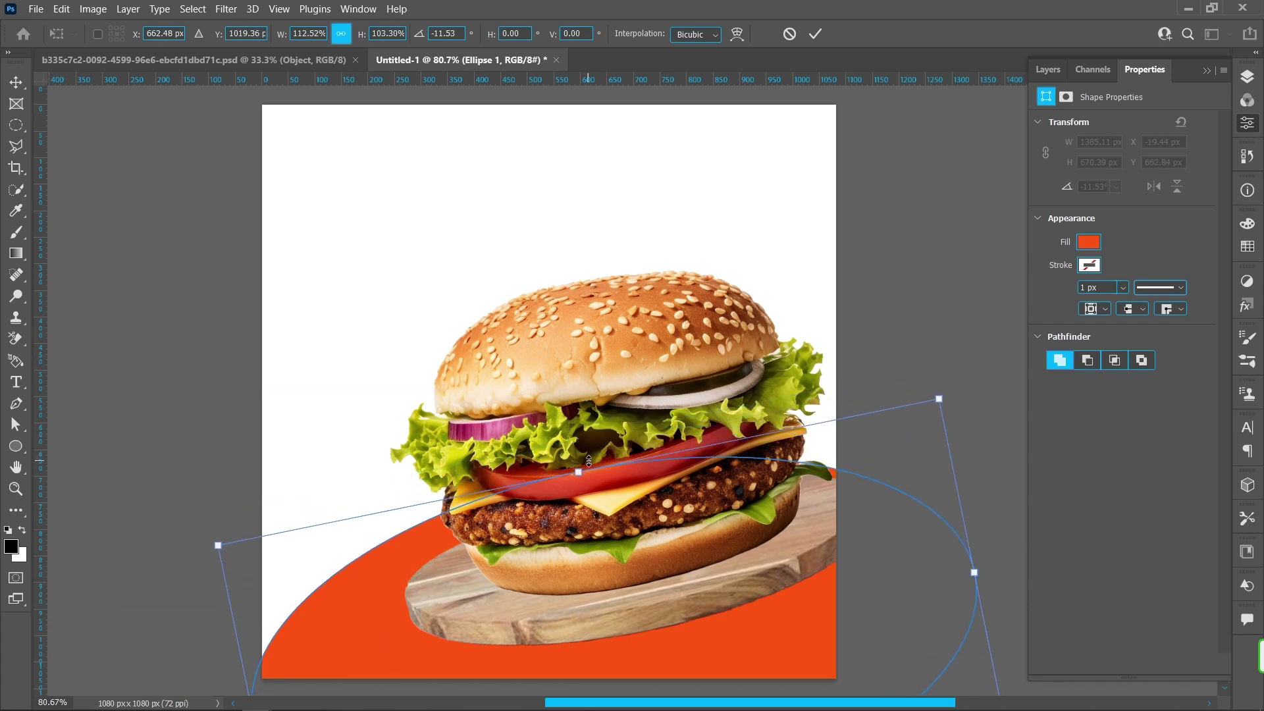
pyautogui.click(815, 33)
pyautogui.click(878, 243)
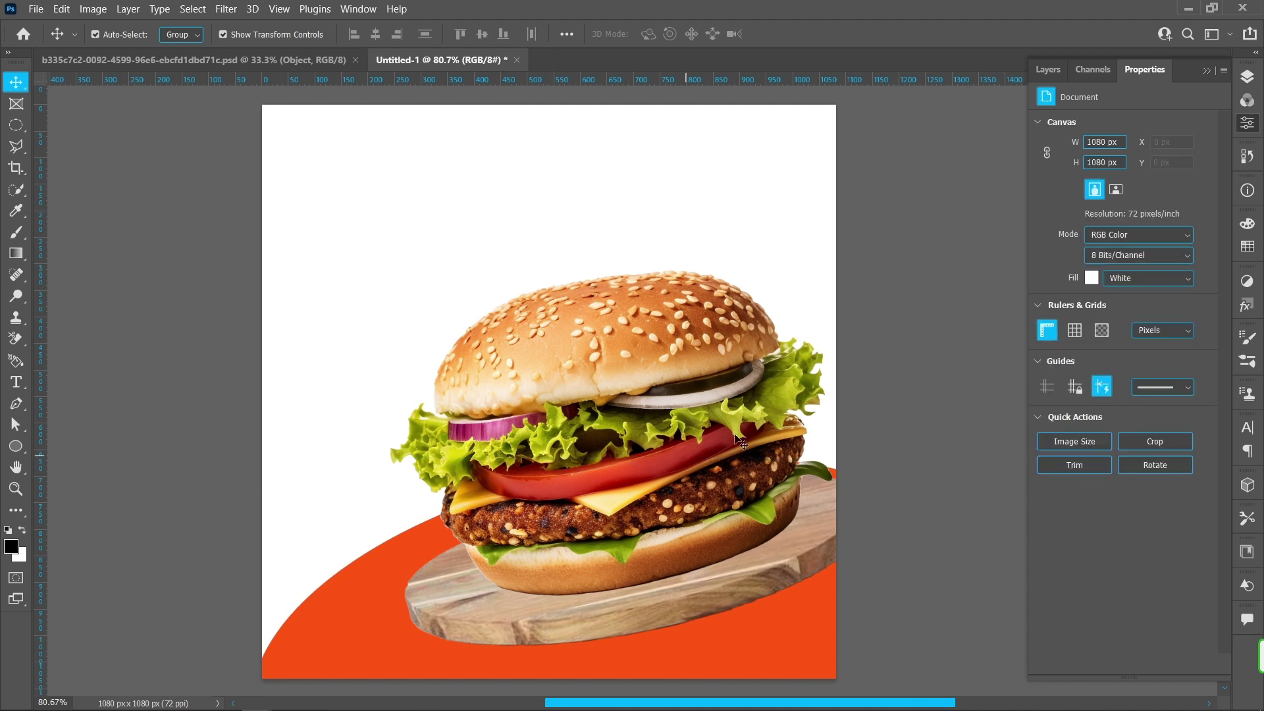
# Step: Draw a black ellipse about 463 × 71 px with no stroke between the board and burger layers, under the bun
pyautogui.click(1247, 76)
pyautogui.click(1175, 205)
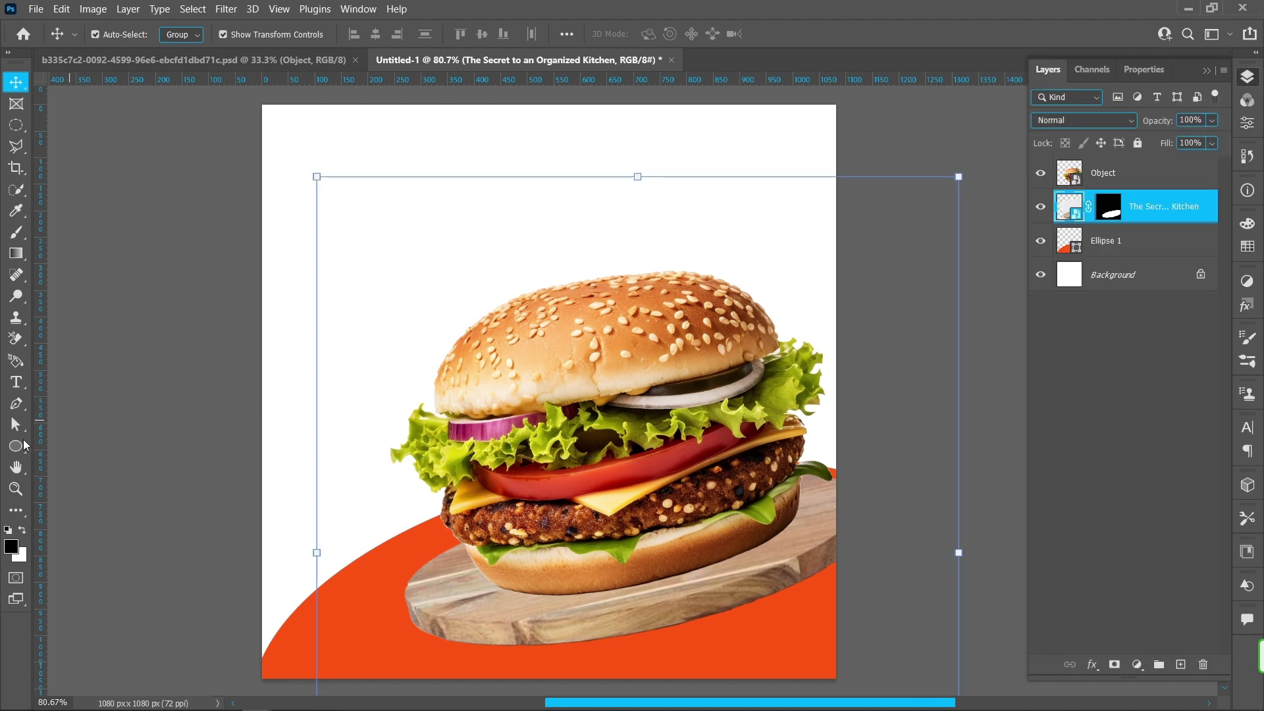
pyautogui.press('u')
pyautogui.moveTo(551, 537); pyautogui.dragTo(796, 575)
pyautogui.click(184, 34)
pyautogui.click(147, 64)
pyautogui.click(184, 35)
pyautogui.click(111, 120)
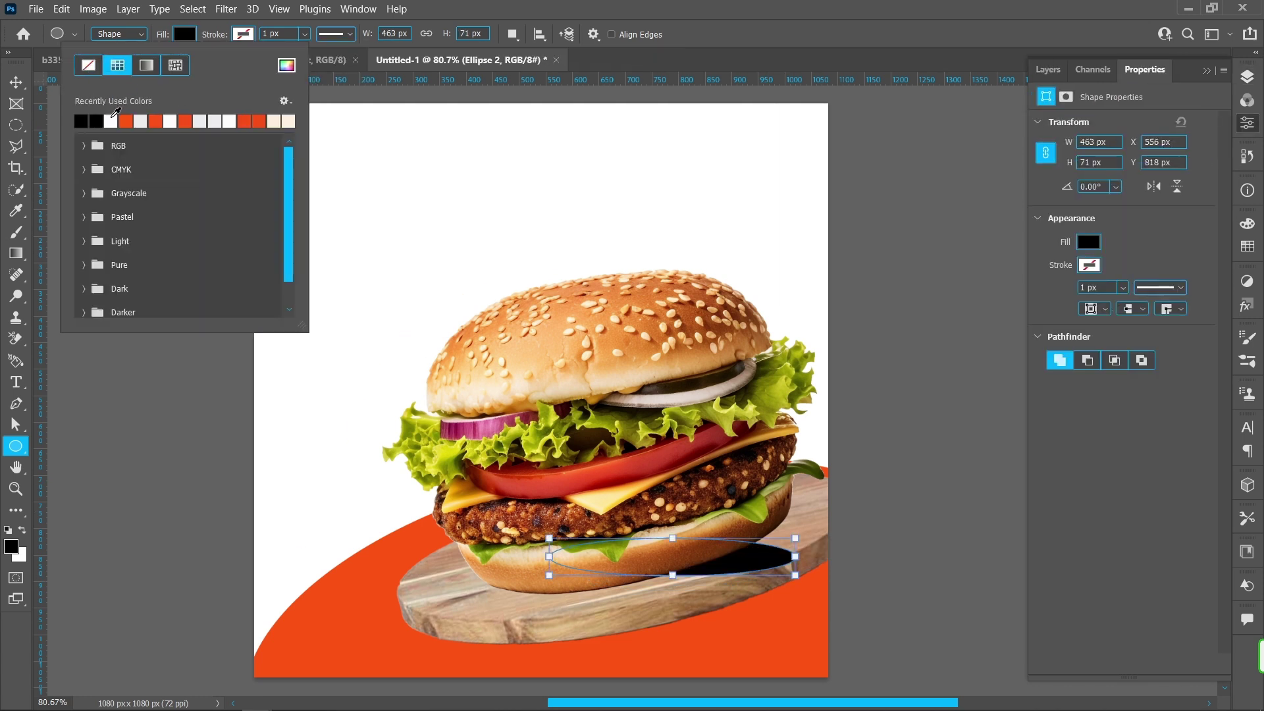
pyautogui.press('Return')
# Step: Rotate the black ellipse to about -14.65° and scale it to about 120% by 181% so it follows the bun's base
pyautogui.press('v')
pyautogui.moveTo(813, 534); pyautogui.dragTo(803, 498)
pyautogui.moveTo(666, 534); pyautogui.dragTo(664, 518)
pyautogui.moveTo(553, 587); pyautogui.dragTo(505, 580)
pyautogui.moveTo(652, 574); pyautogui.dragTo(653, 581)
pyautogui.moveTo(786, 512); pyautogui.dragTo(793, 510)
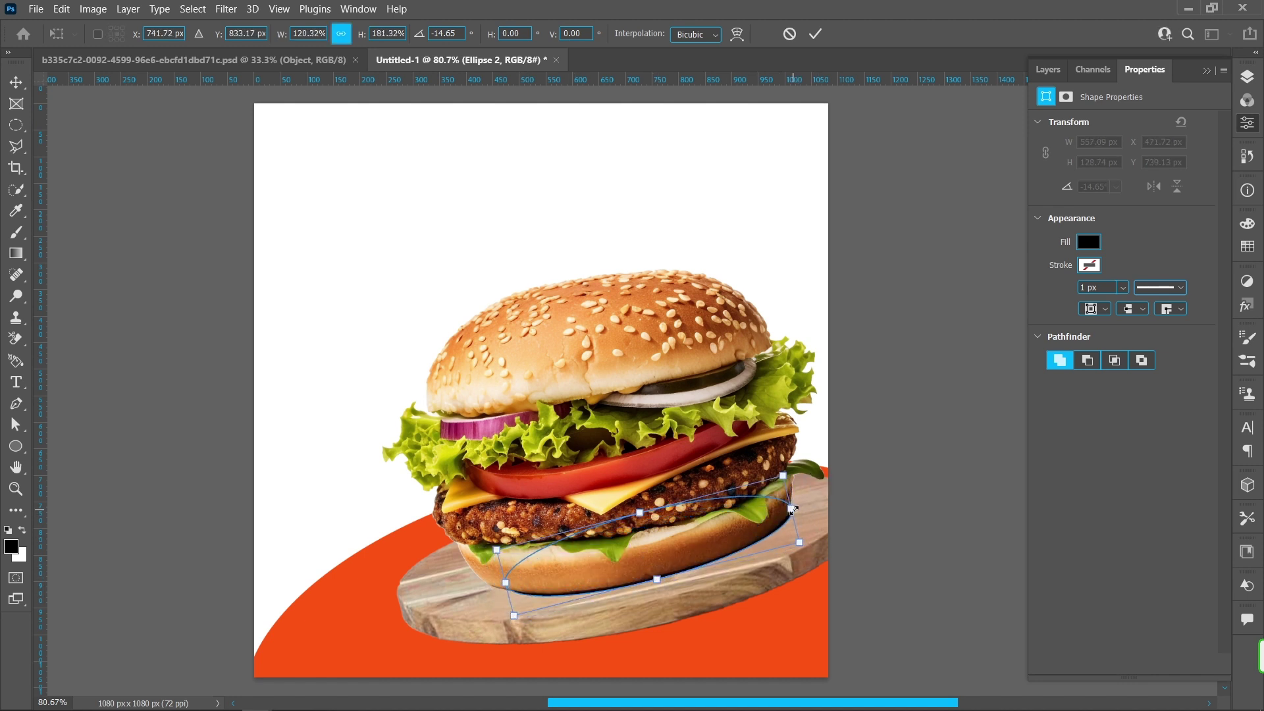
pyautogui.click(815, 33)
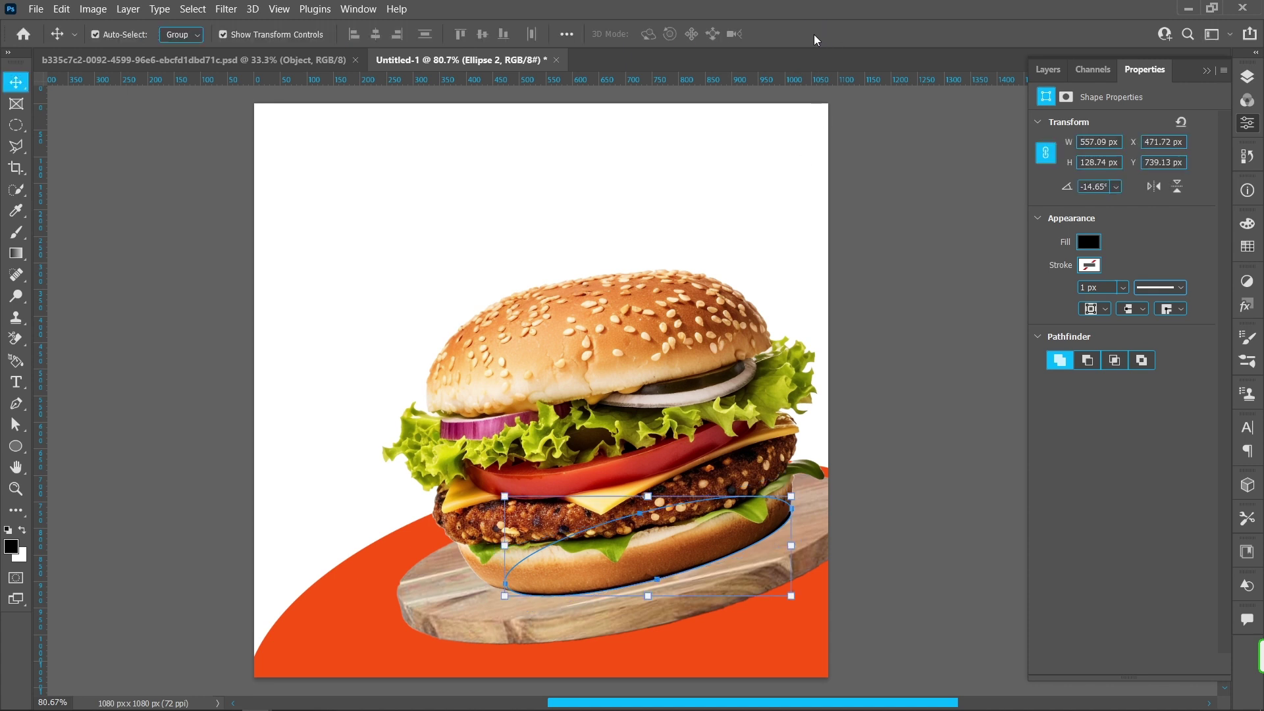
# Step: Feather the black ellipse's shape mask by about 5 px to soften it into a shadow
pyautogui.click(1066, 97)
pyautogui.moveTo(1042, 234); pyautogui.dragTo(1064, 234)
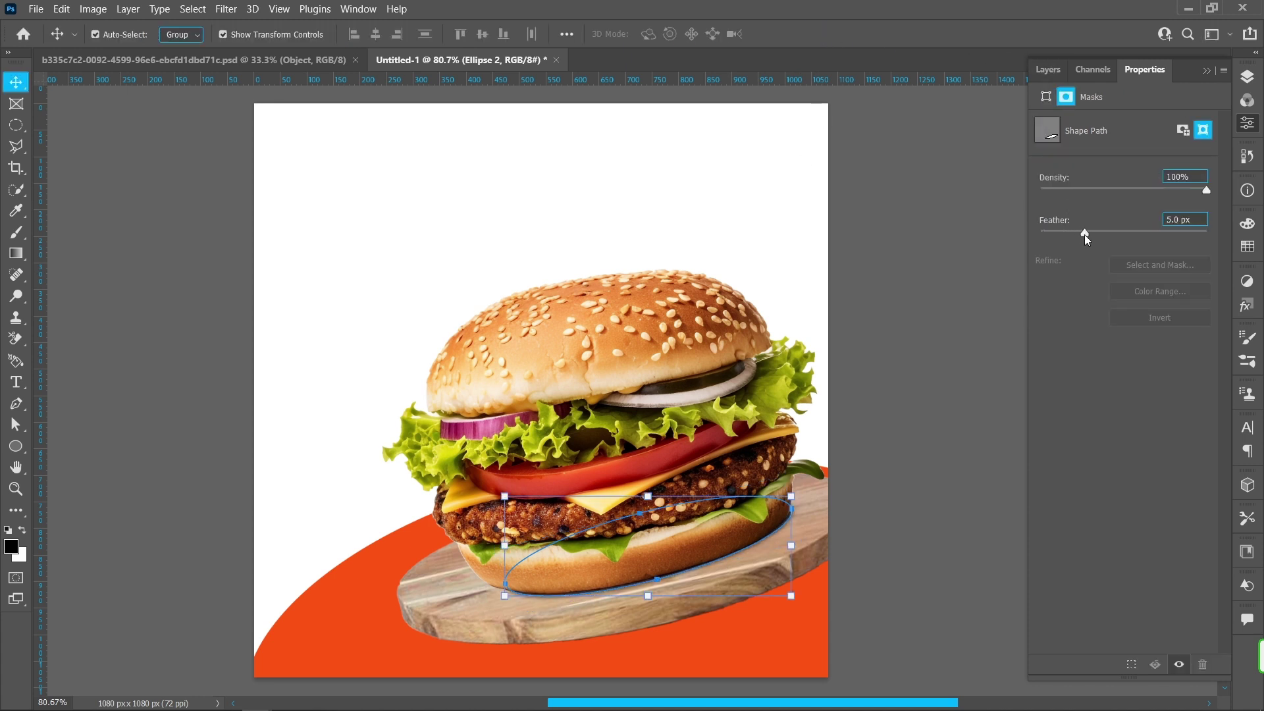
# Step: Nudge the burger's shadow right, rotate it about 1.7° clockwise and widen it to about 102%
pyautogui.hotkey('shift', 'Right')
pyautogui.press('Up')
pyautogui.press('Up')
pyautogui.press('Right')
pyautogui.press('Right')
pyautogui.press('Right')
pyautogui.press('Right')
pyautogui.press('Right')
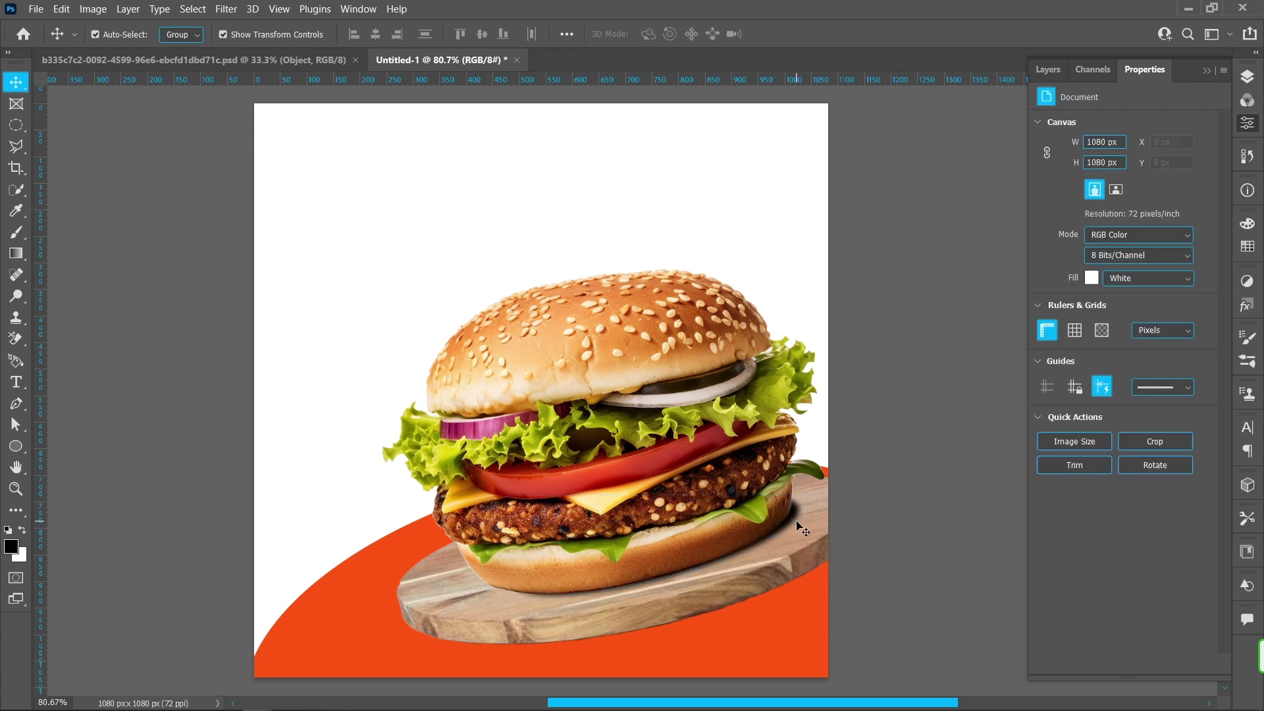
pyautogui.moveTo(807, 501); pyautogui.dragTo(805, 547)
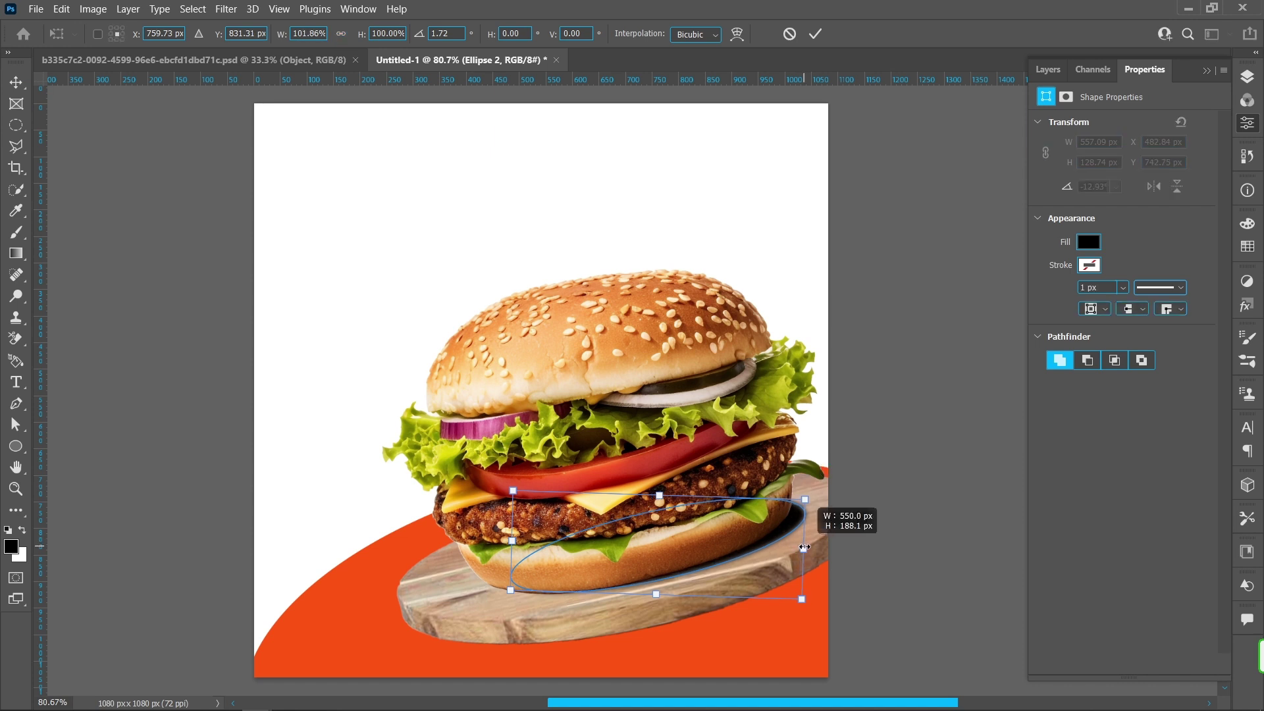
pyautogui.click(814, 34)
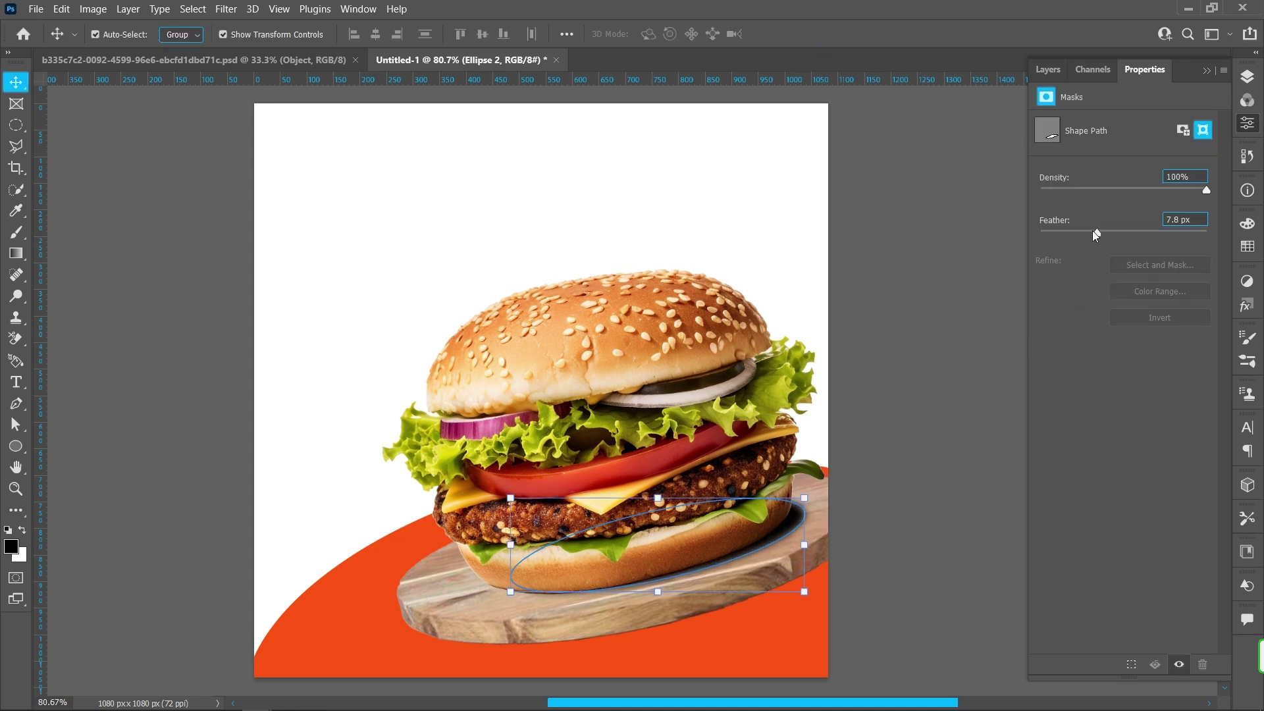
# Step: Set the feather of the burger's shadow ellipse to 8 px and deselect it
pyautogui.click(1160, 218)
pyautogui.write('8px')
pyautogui.click(934, 424)
# Step: Draw a black ellipse about 593 × 65 px directly above the orange shape layer, along the wooden board's lower edge
pyautogui.click(1247, 77)
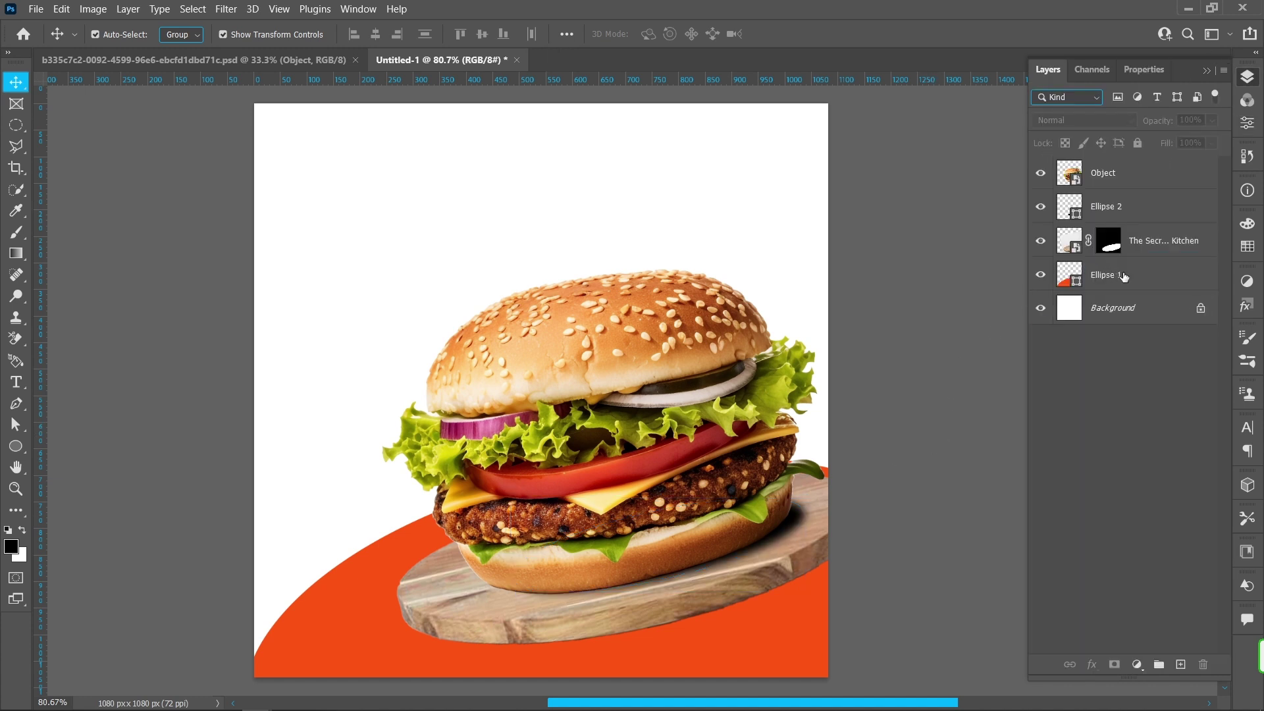
pyautogui.click(1160, 274)
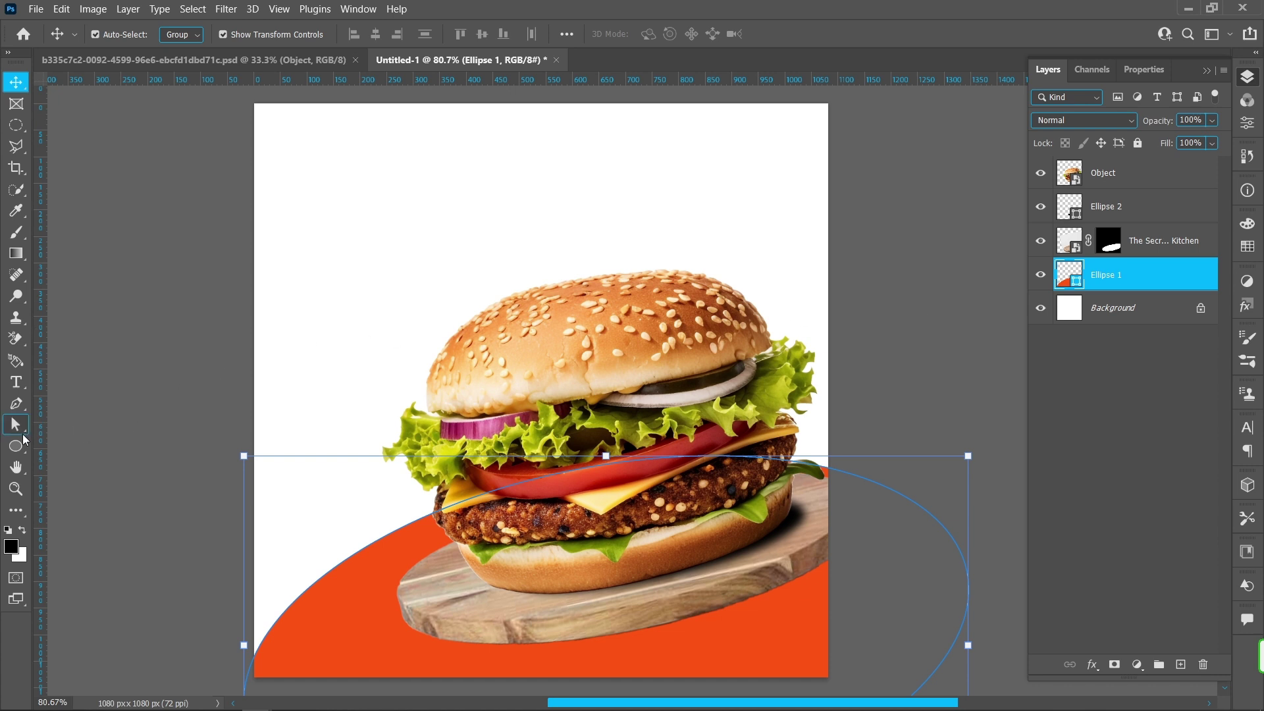
pyautogui.click(16, 445)
pyautogui.moveTo(463, 607); pyautogui.dragTo(777, 641)
pyautogui.click(1088, 243)
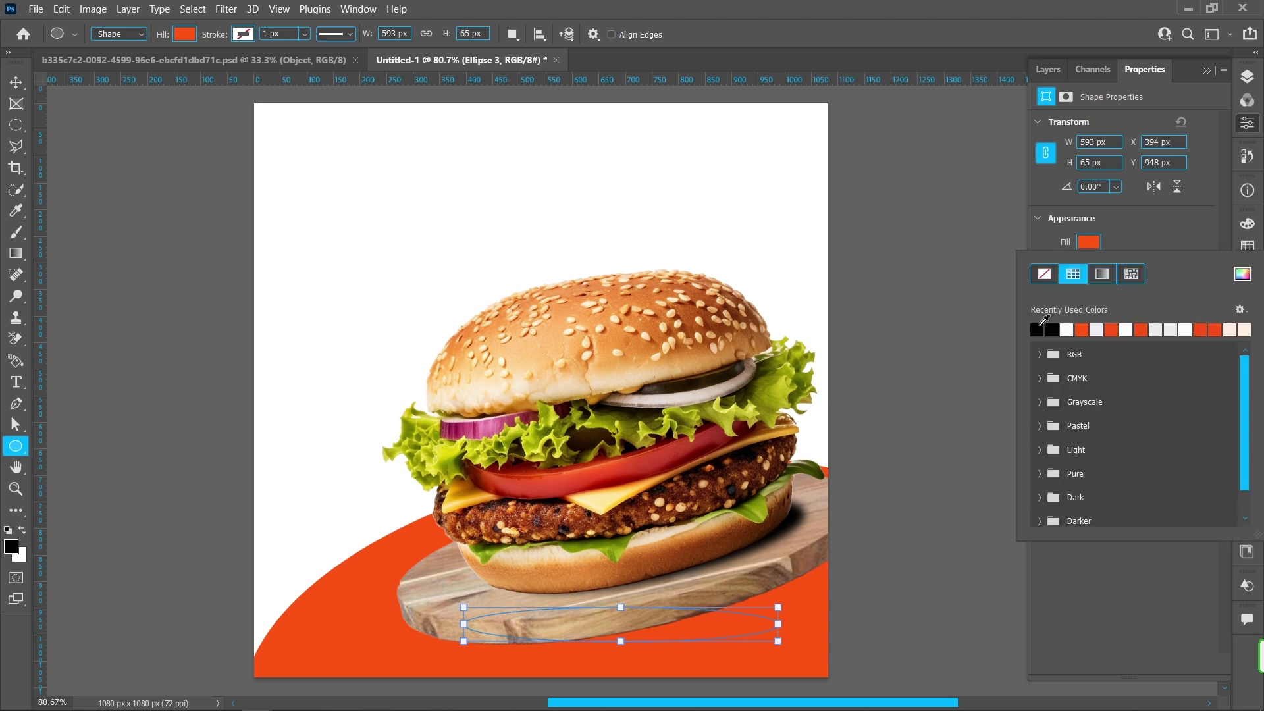
pyautogui.click(1038, 328)
# Step: Rotate the new black ellipse to about -8.7° and enlarge it to about 666 × 99 px to follow the board's edge
pyautogui.moveTo(790, 612); pyautogui.dragTo(790, 593)
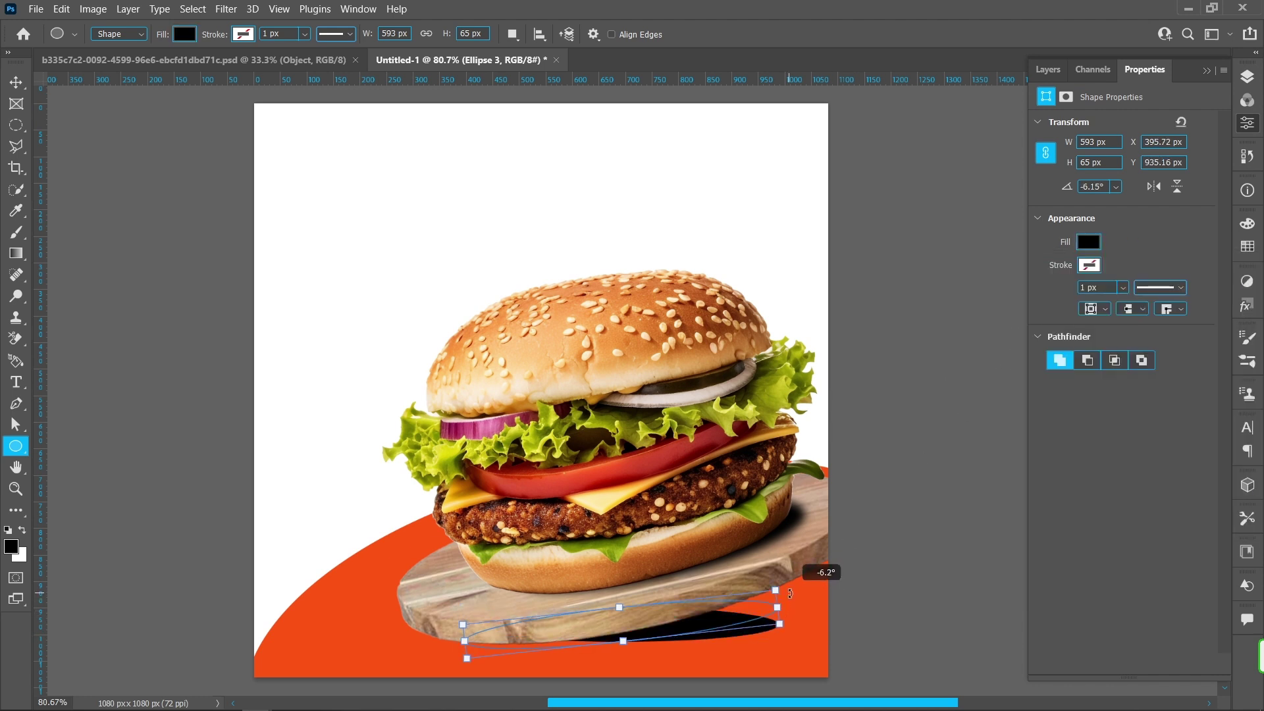
pyautogui.moveTo(618, 601); pyautogui.dragTo(624, 588)
pyautogui.moveTo(787, 602); pyautogui.dragTo(814, 591)
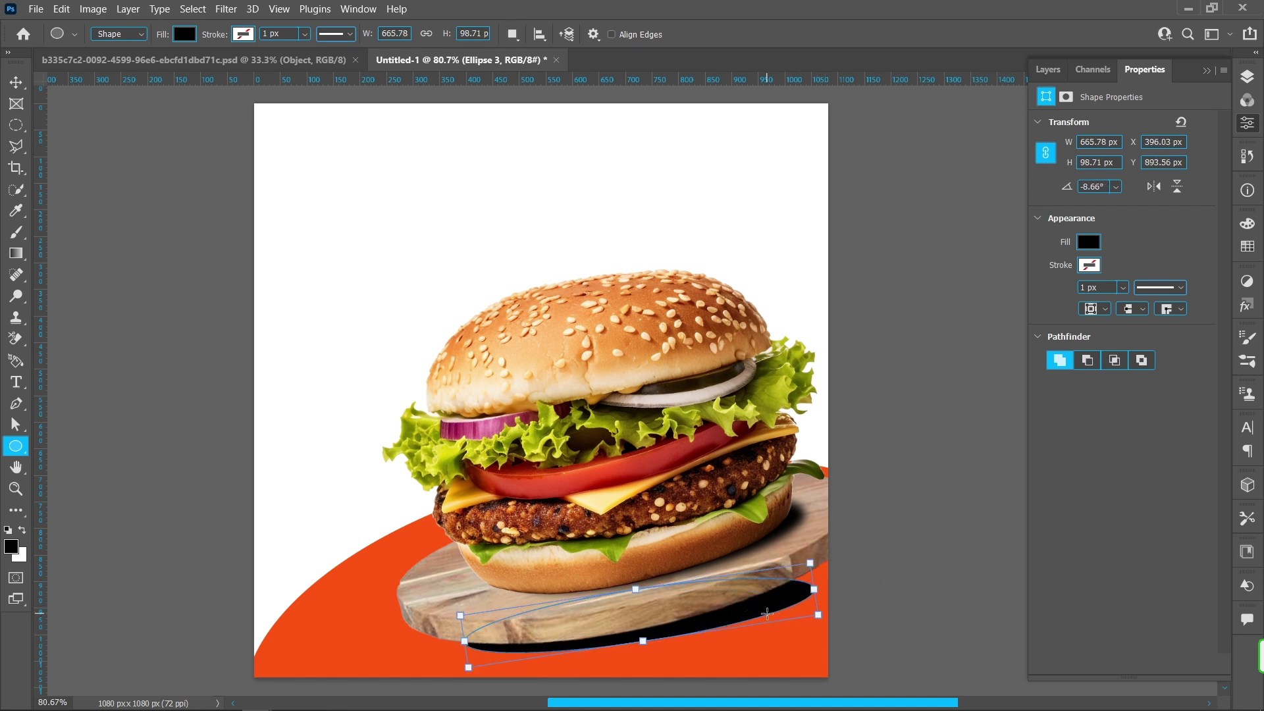
# Step: Move the board's shadow ellipse up and right, and scale it to about 111% by 134% to fit under the board
pyautogui.press('v')
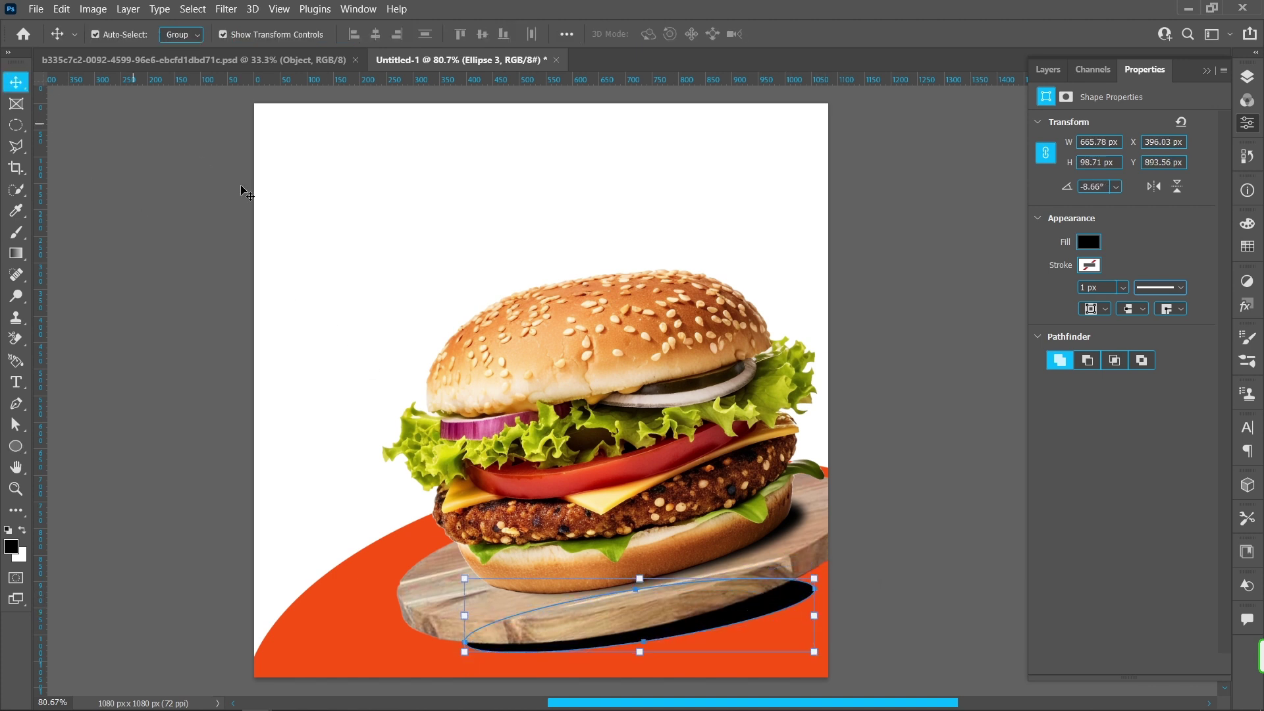
pyautogui.moveTo(740, 621); pyautogui.dragTo(753, 614)
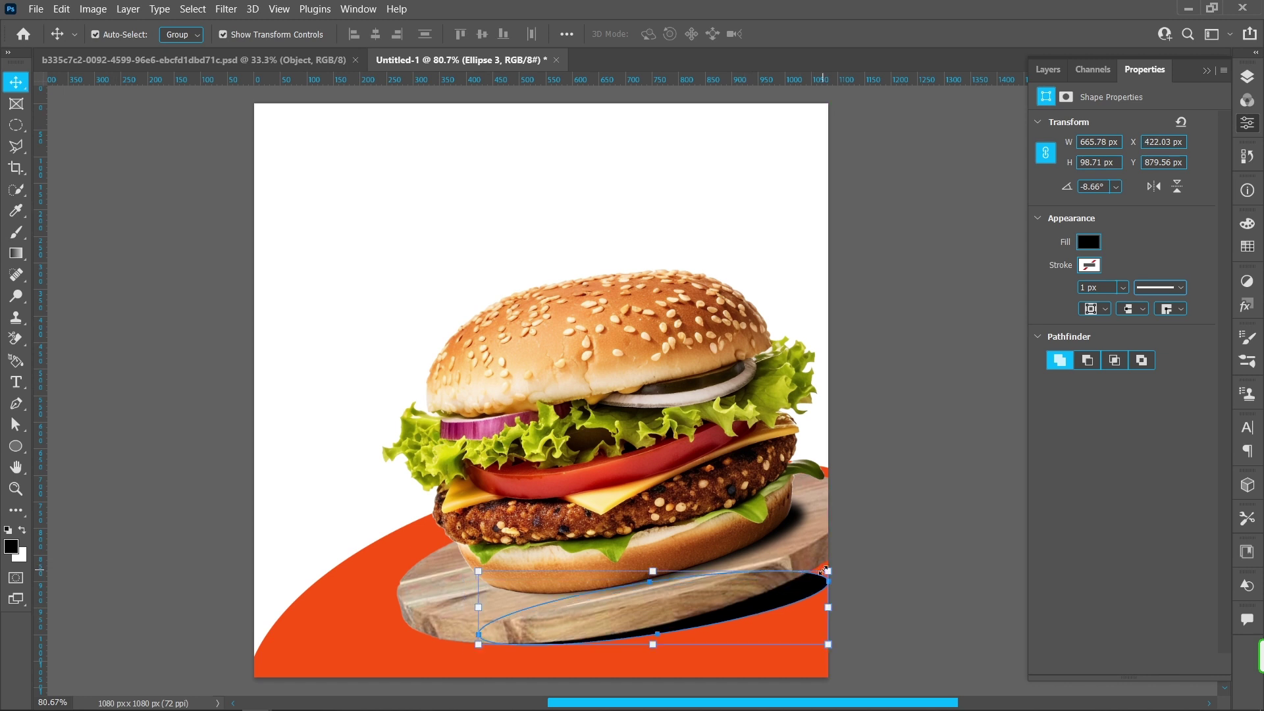
pyautogui.moveTo(828, 571); pyautogui.dragTo(843, 541)
pyautogui.moveTo(478, 643)
pyautogui.mouseDown()
pyautogui.moveTo(453, 634)
pyautogui.moveTo(456, 644)
pyautogui.mouseUp()
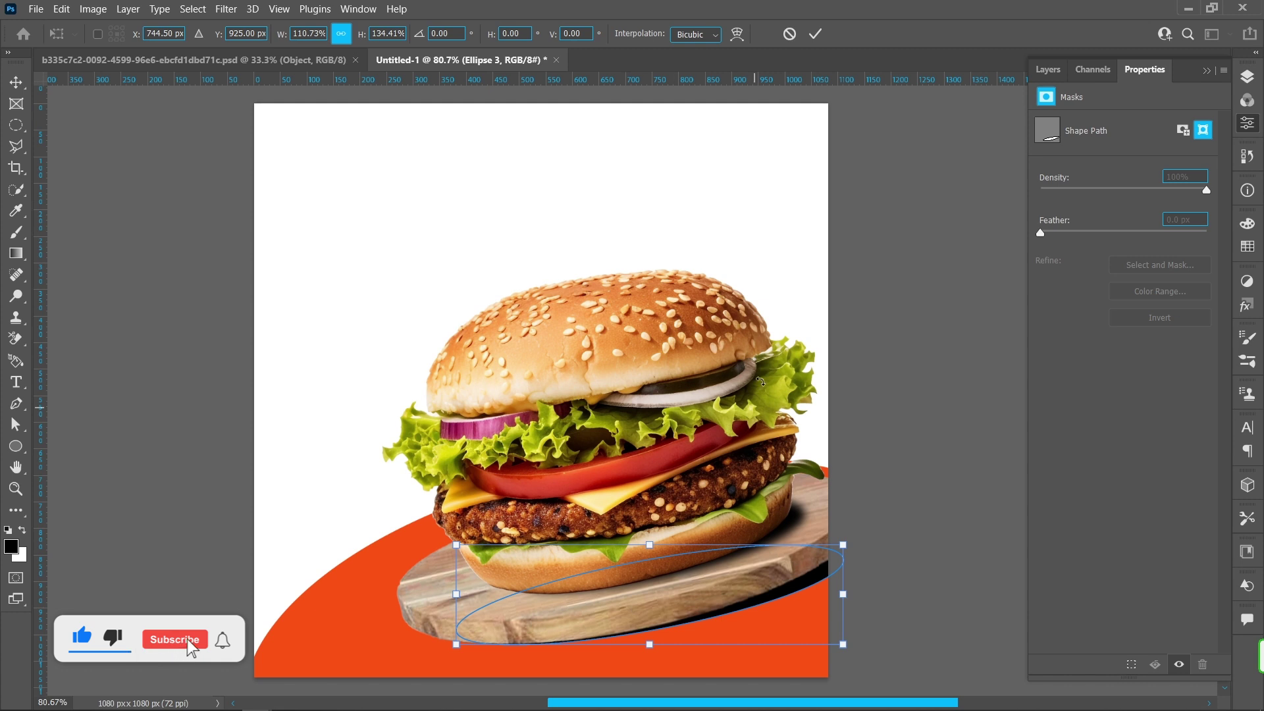
pyautogui.click(814, 33)
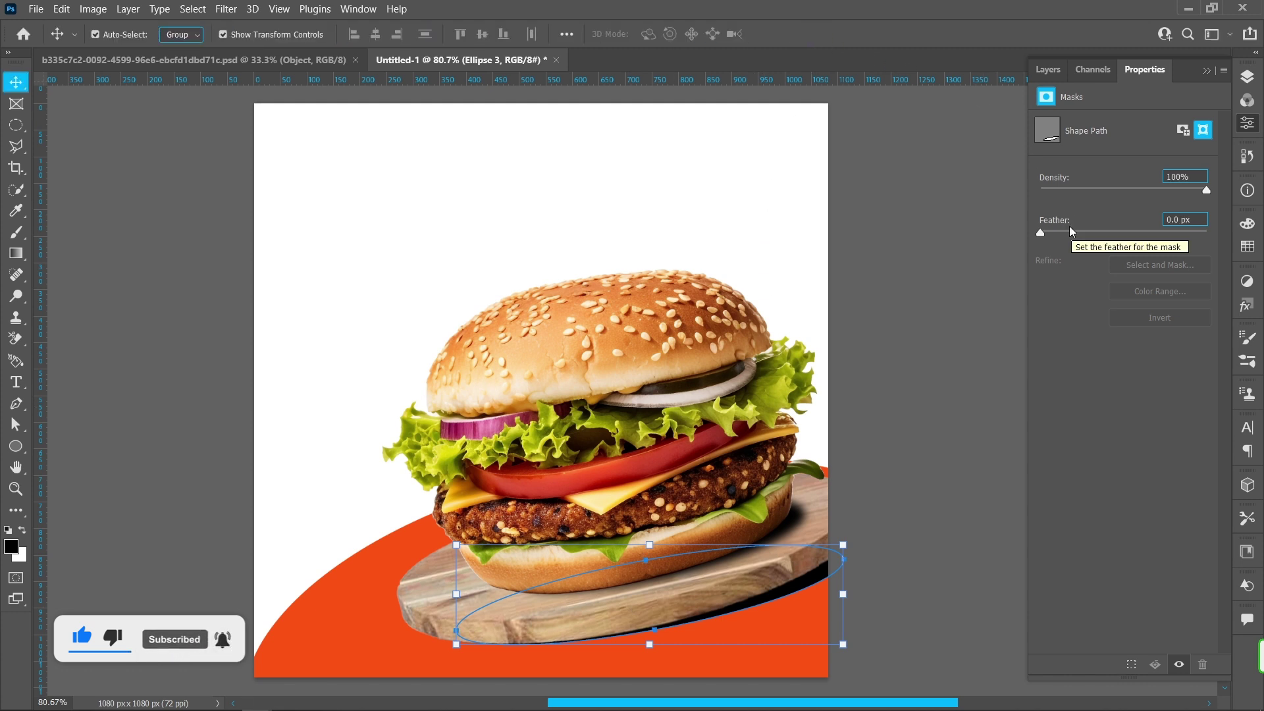
# Step: Feather the board's shadow ellipse by 10 px, and fine-tune its fit with a rotation of about 1.4° and a slight enlargement
pyautogui.moveTo(1038, 230); pyautogui.dragTo(1107, 234)
pyautogui.click(926, 415)
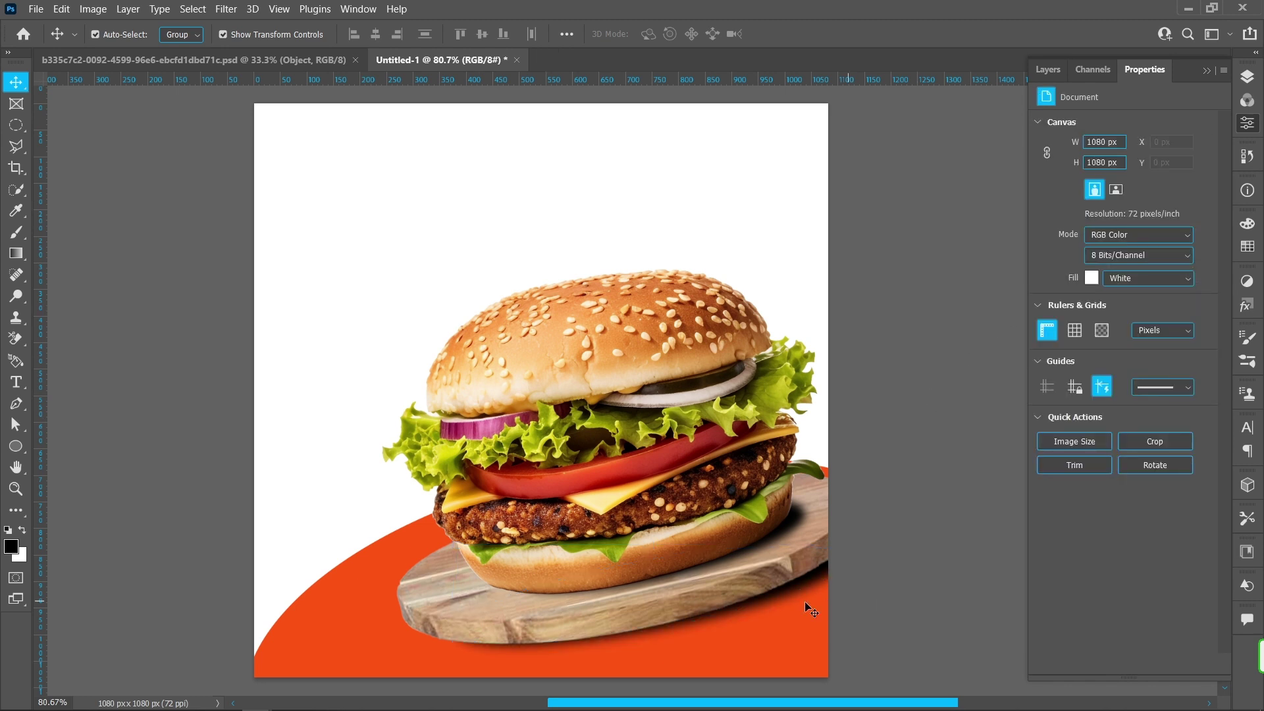
pyautogui.click(612, 647)
pyautogui.moveTo(458, 656); pyautogui.dragTo(456, 651)
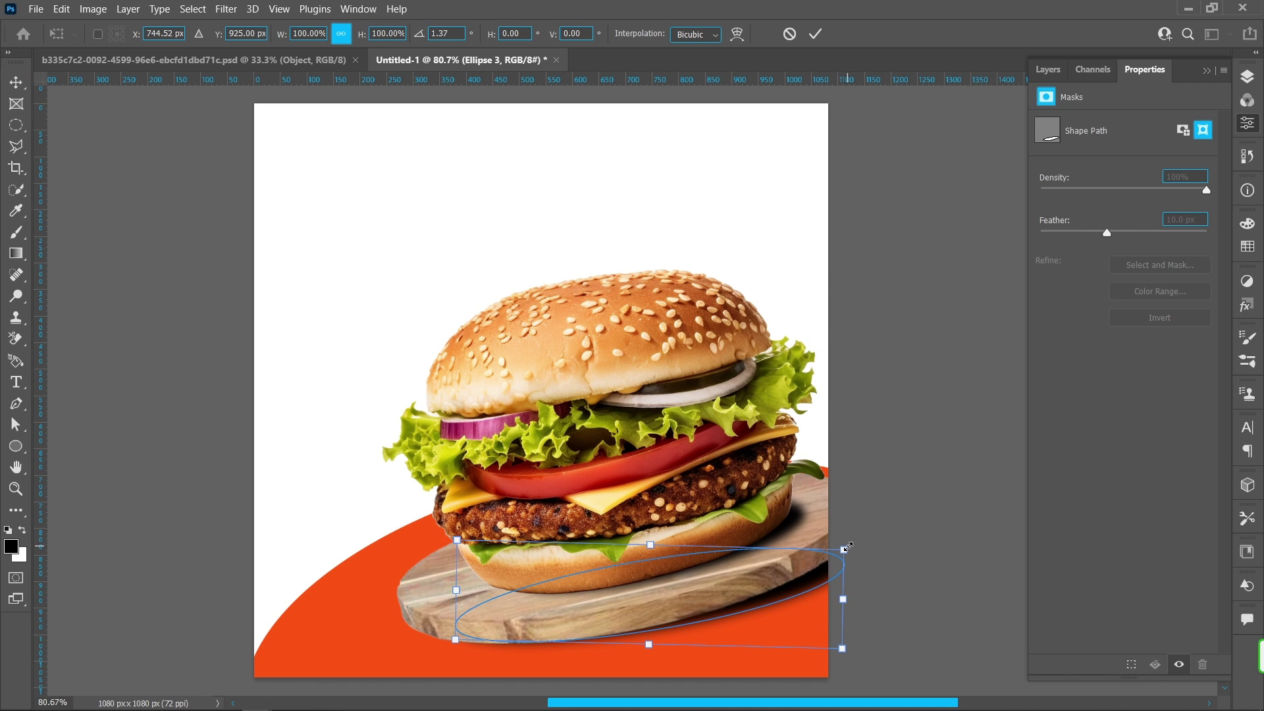
pyautogui.moveTo(848, 546); pyautogui.dragTo(851, 535)
pyautogui.press('Return')
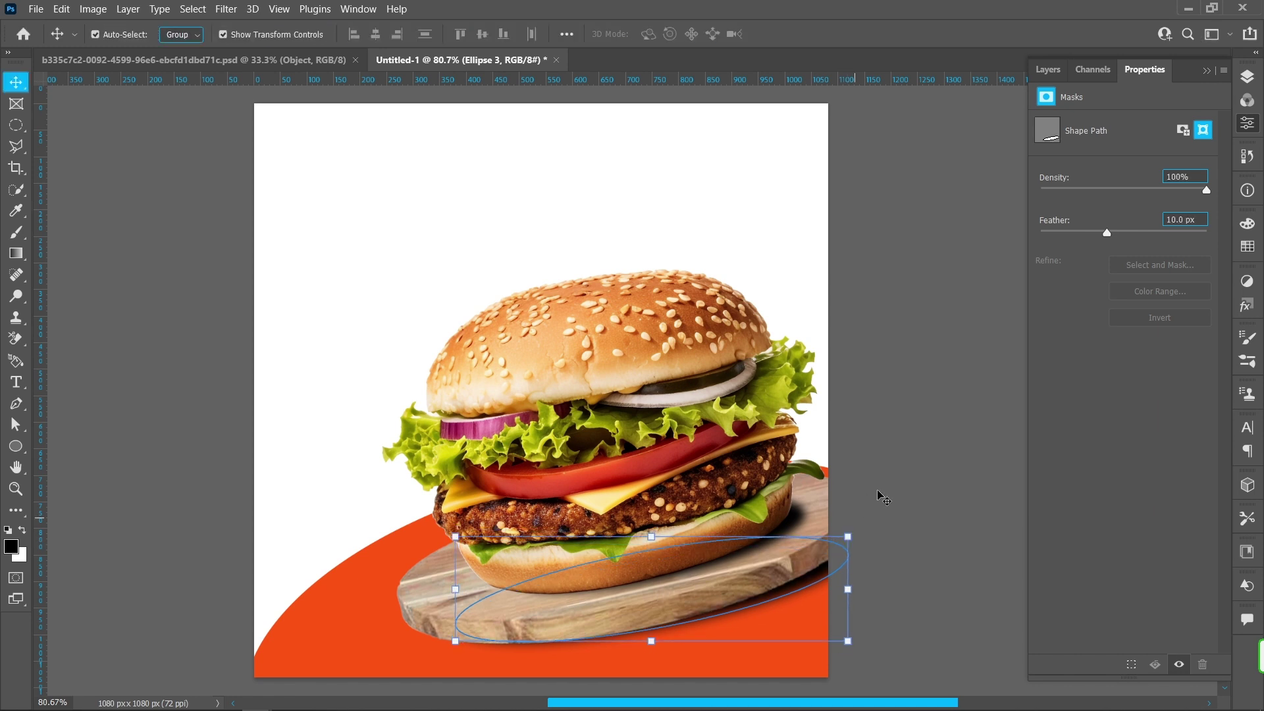
pyautogui.click(910, 354)
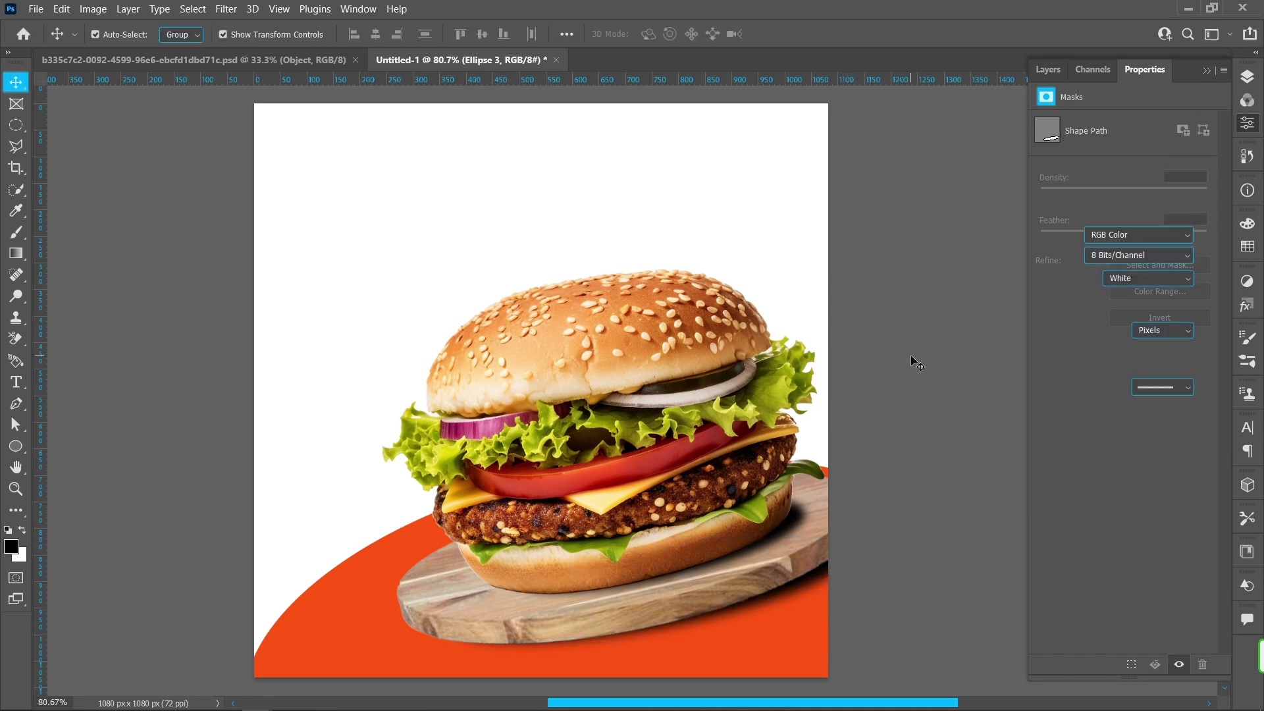
# Step: Add a Levels adjustment clipped to the burger layer, with black input 39 and midtones 0.40
pyautogui.click(1248, 77)
pyautogui.click(1131, 189)
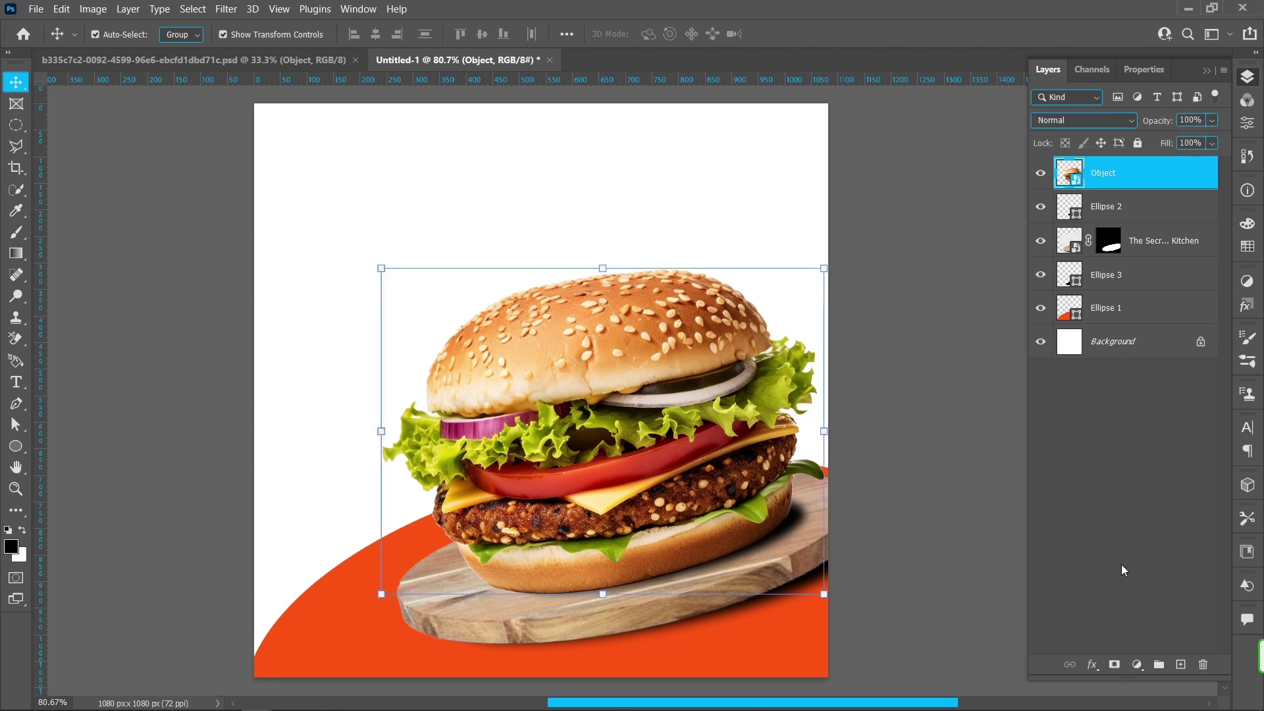
pyautogui.click(1137, 665)
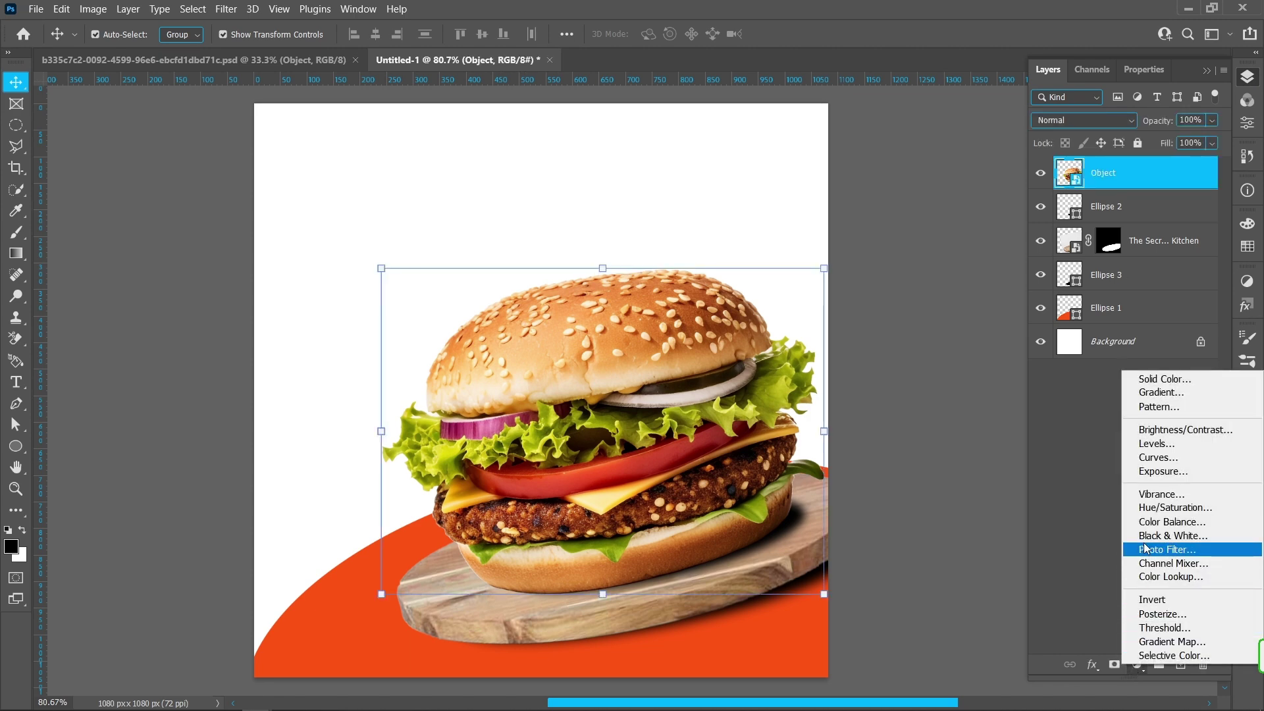
pyautogui.click(1146, 444)
pyautogui.moveTo(1136, 243); pyautogui.dragTo(1173, 244)
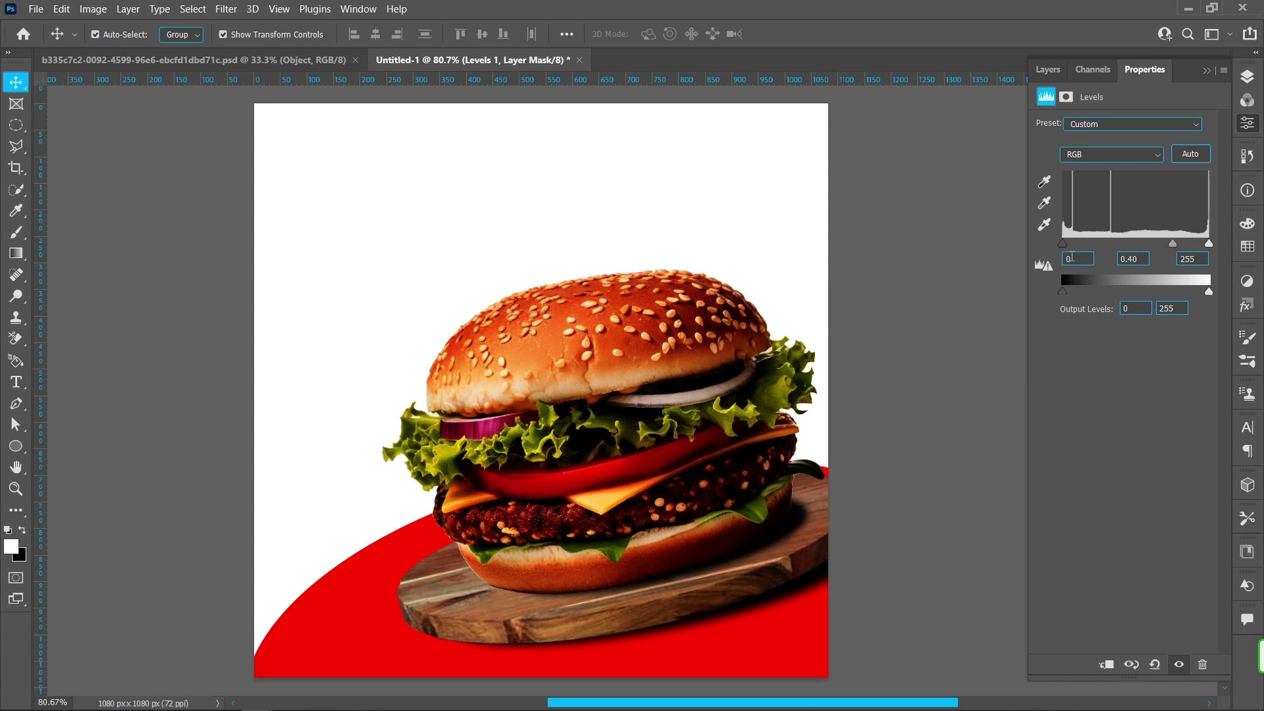
pyautogui.moveTo(1065, 246); pyautogui.dragTo(1085, 247)
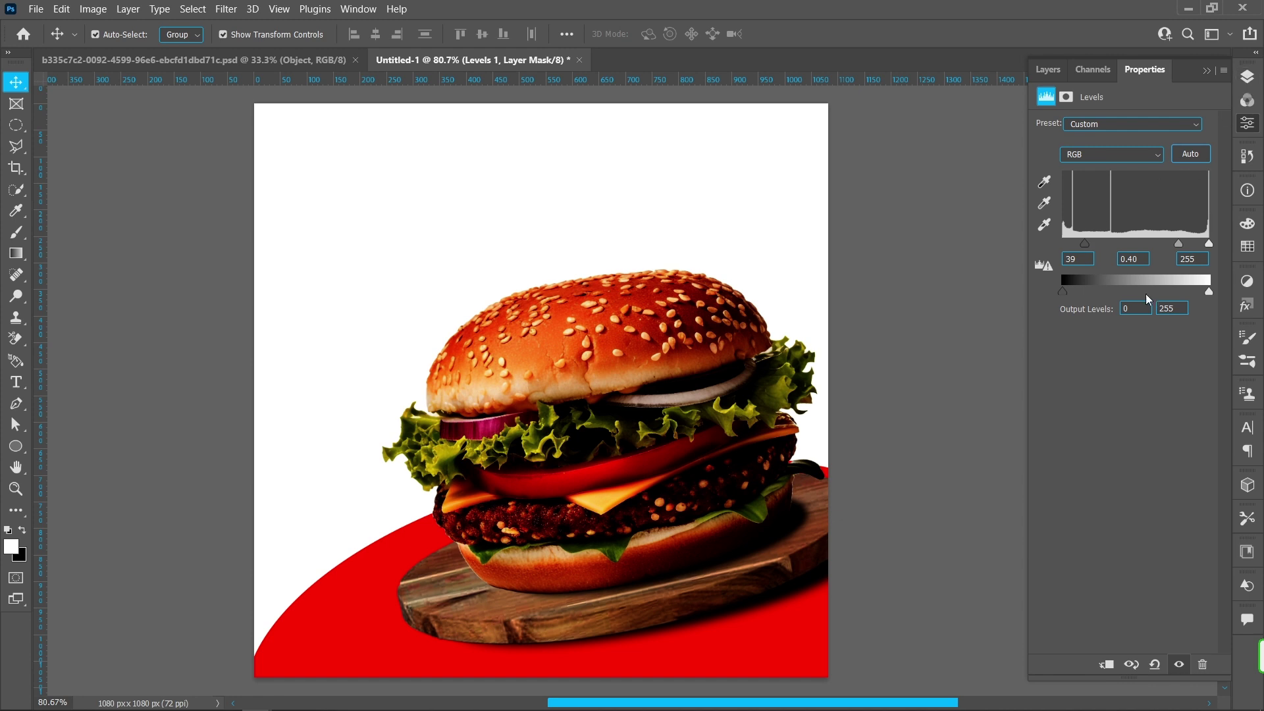
pyautogui.click(1106, 663)
# Step: Invert the burger's Levels layer mask to black to hide the darkening
pyautogui.click(1247, 76)
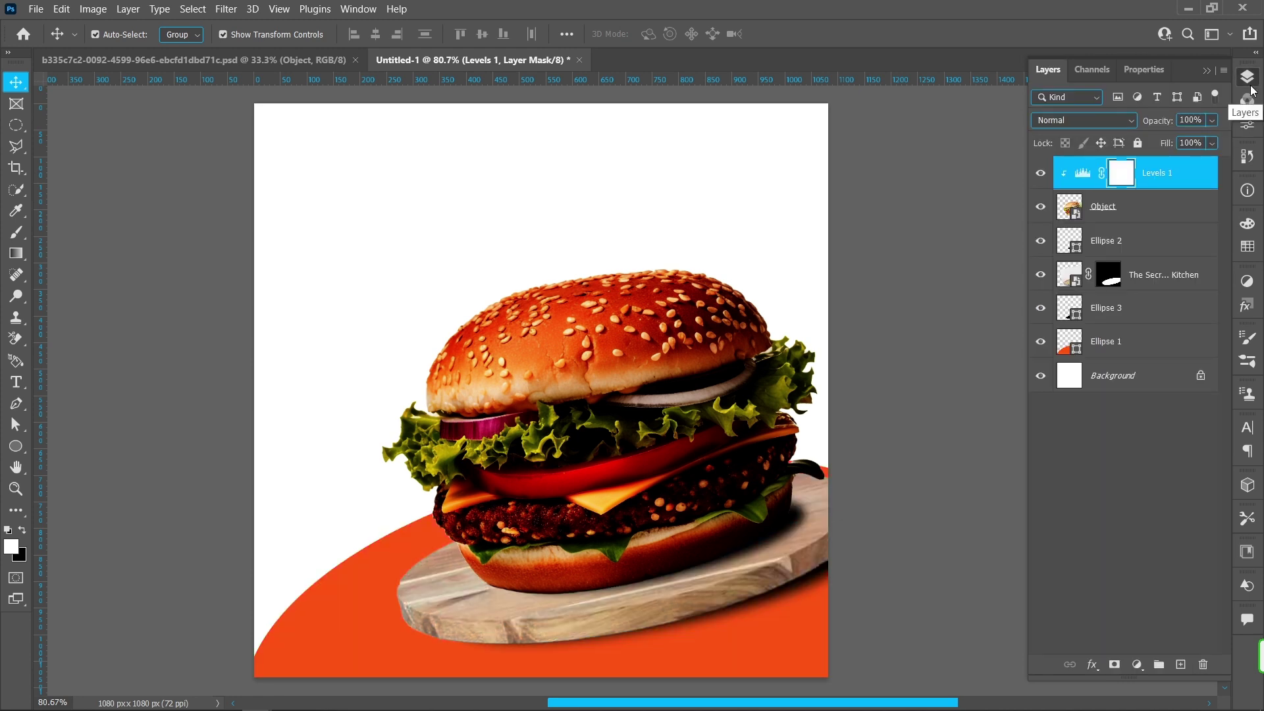
pyautogui.click(93, 8)
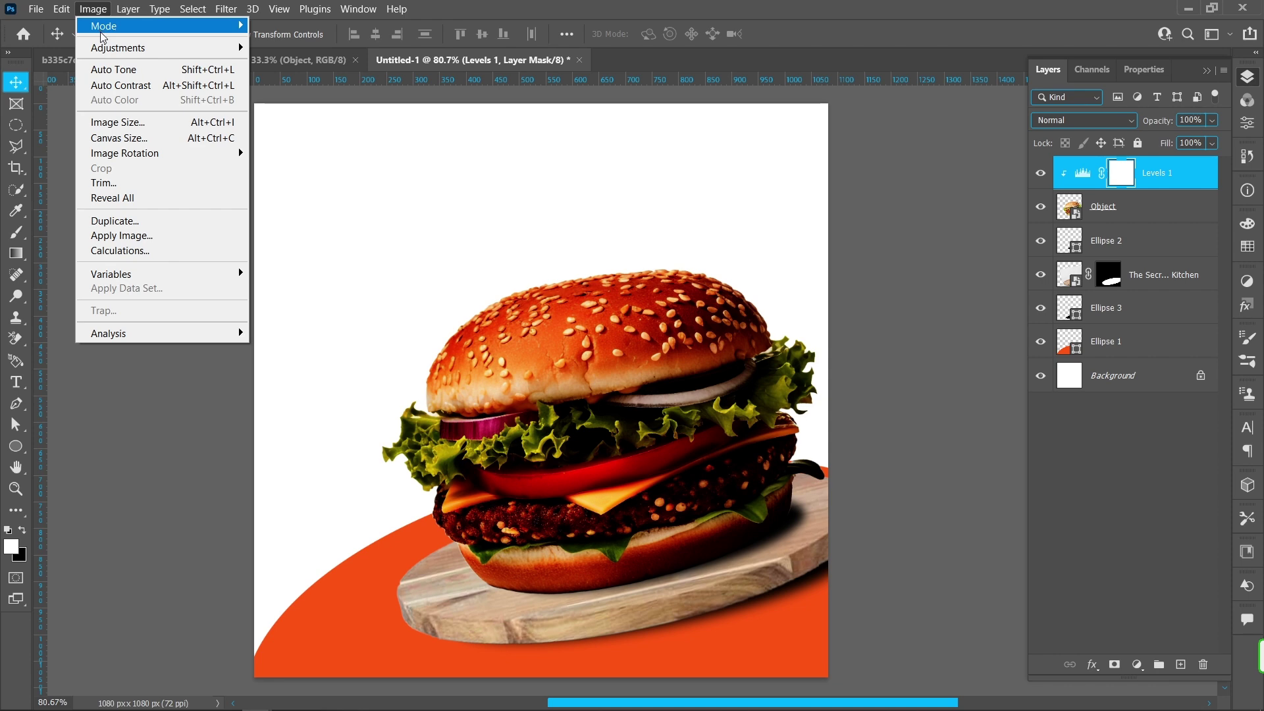
pyautogui.moveTo(165, 48)
pyautogui.click(307, 239)
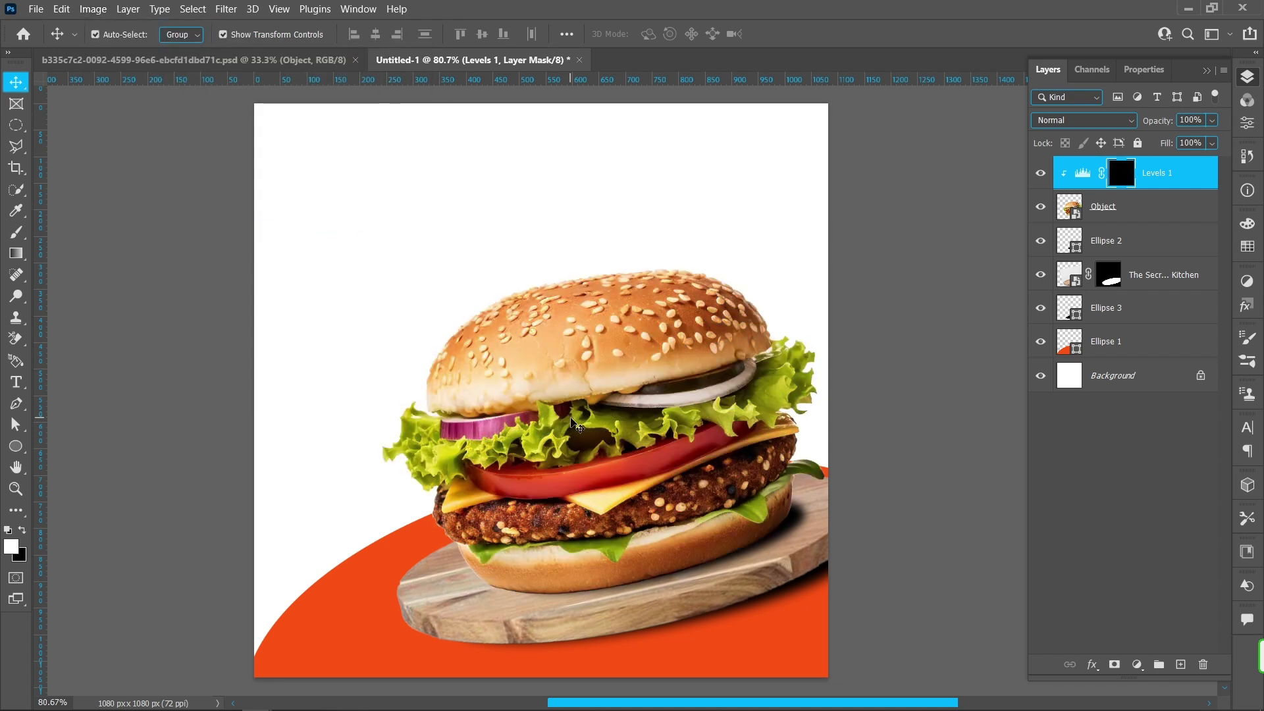
# Step: Paint white on the Levels mask with a soft 100 px brush along the lower right side of the burger
pyautogui.click(16, 232)
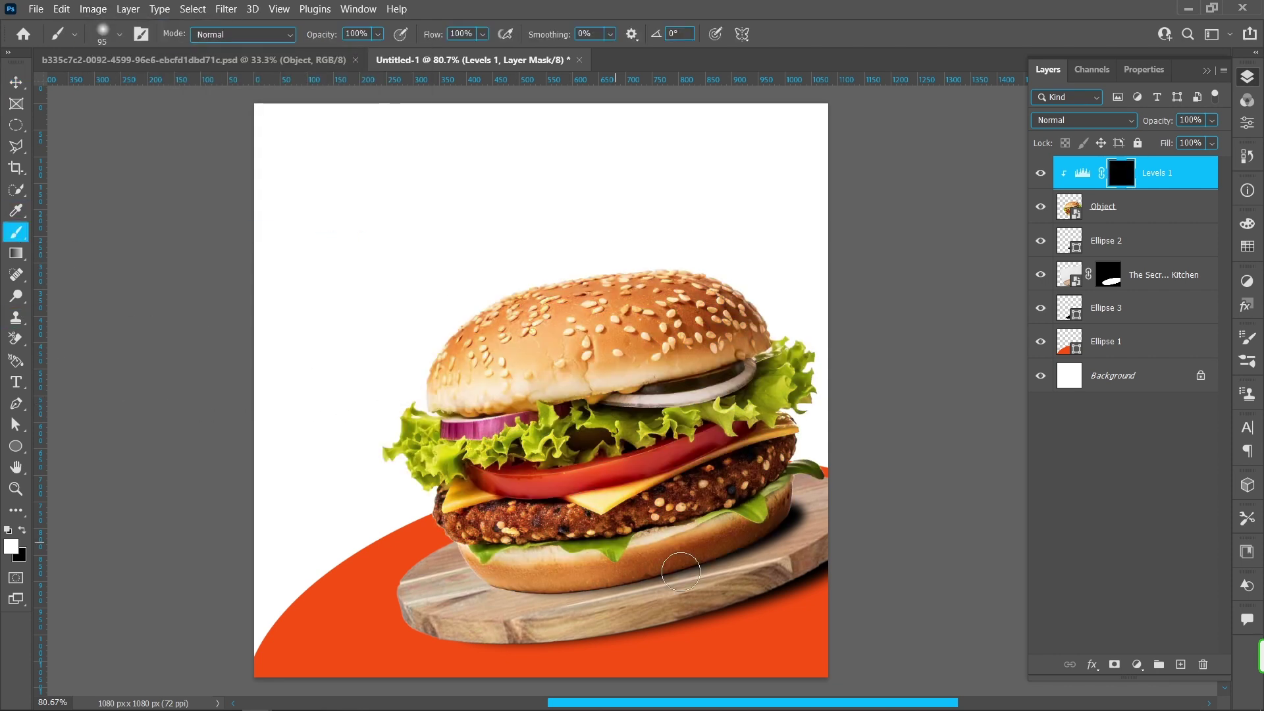
pyautogui.rightClick(558, 413)
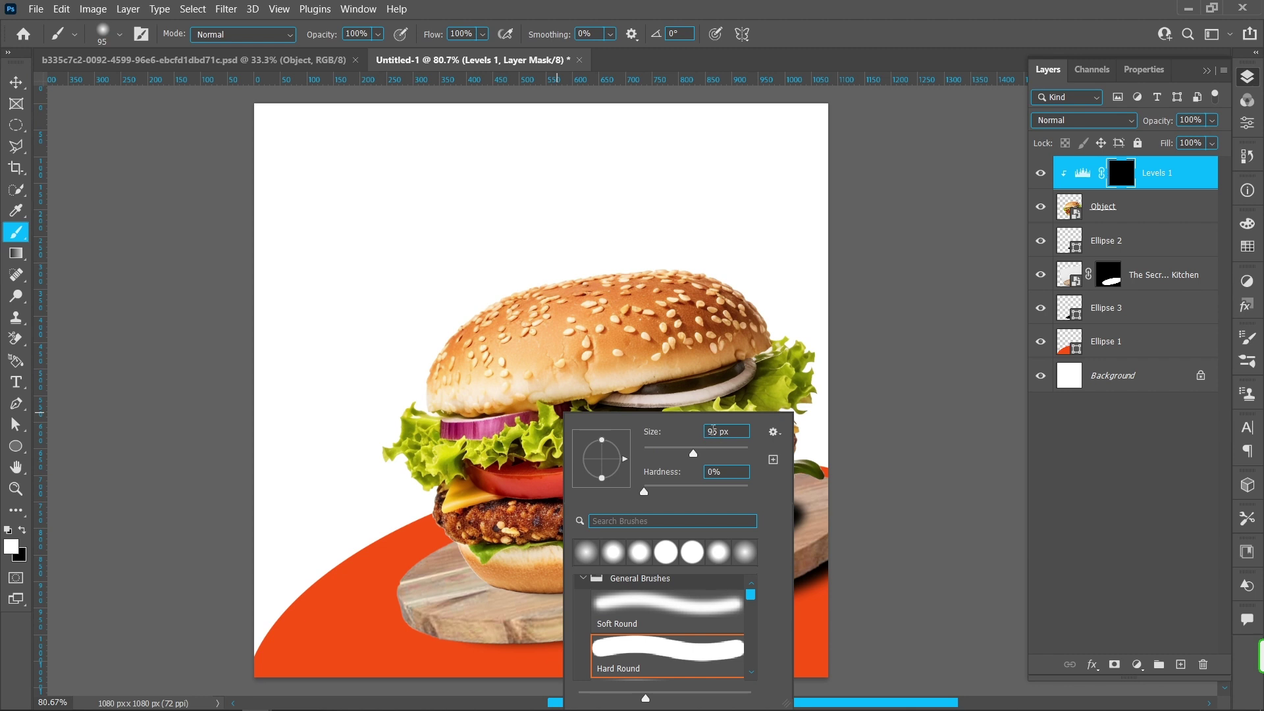
pyautogui.write('100')
pyautogui.press('Return')
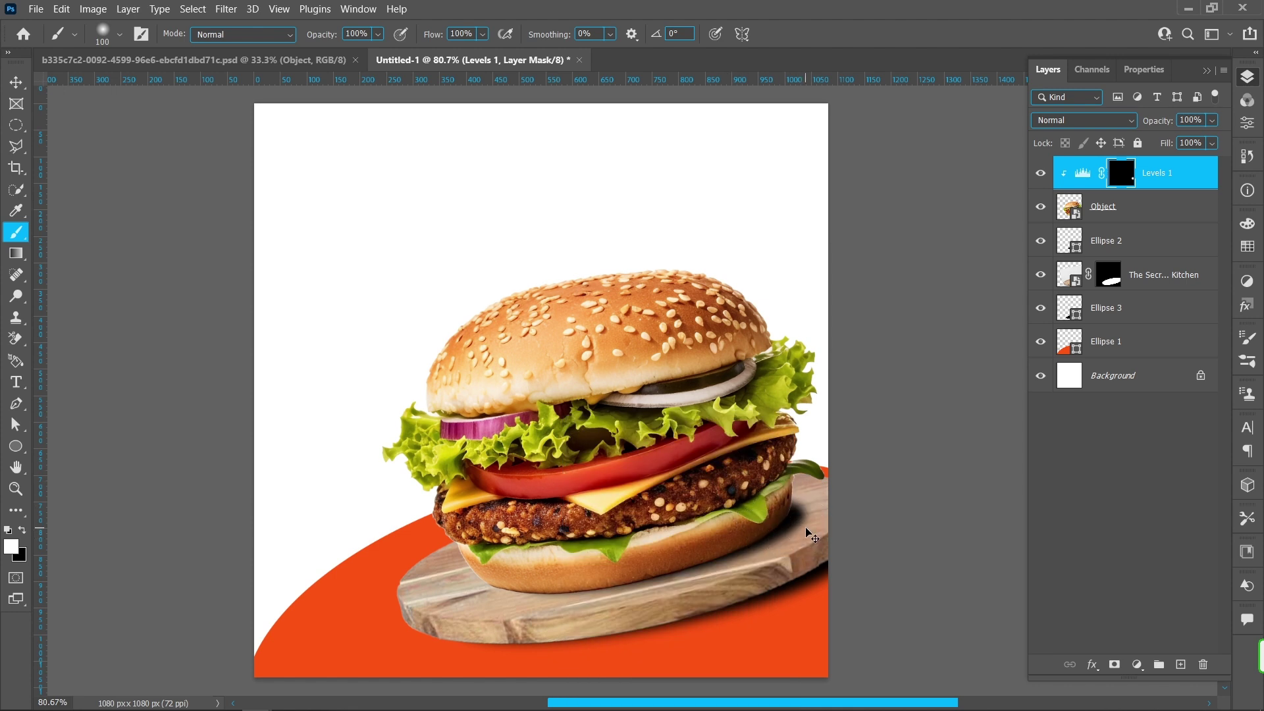
pyautogui.moveTo(806, 531); pyautogui.dragTo(759, 575)
pyautogui.moveTo(747, 581)
pyautogui.mouseDown()
pyautogui.moveTo(808, 551)
pyautogui.moveTo(814, 512)
pyautogui.mouseUp()
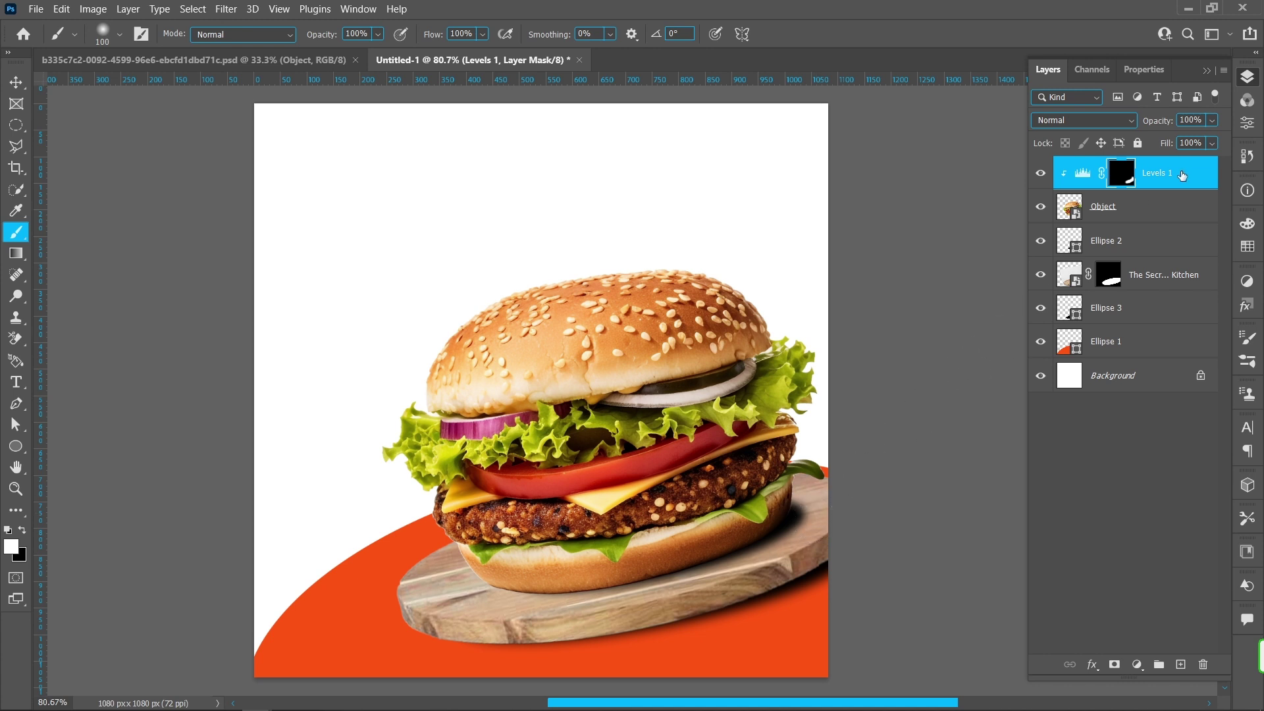
# Step: Duplicate the Levels adjustment directly above the wooden board layer and clip the copy to the board
pyautogui.moveTo(1182, 179); pyautogui.dragTo(1176, 275)
pyautogui.rightClick(1182, 275)
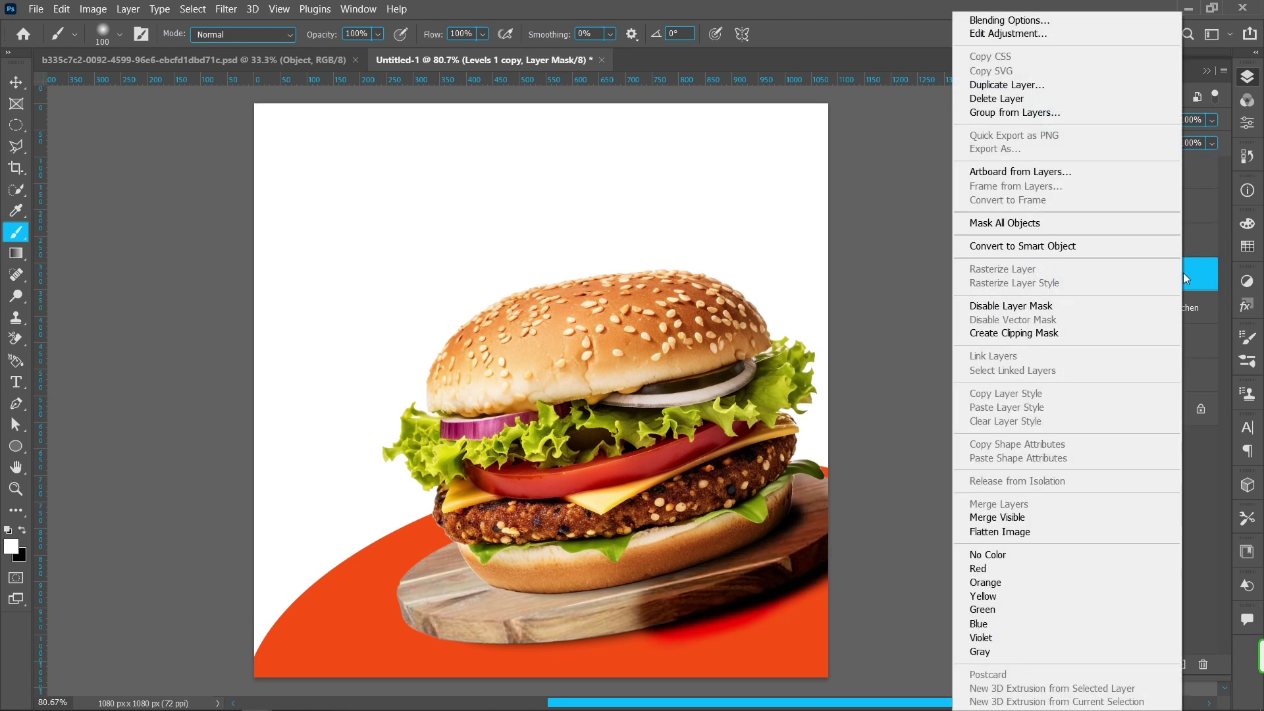
pyautogui.click(1077, 330)
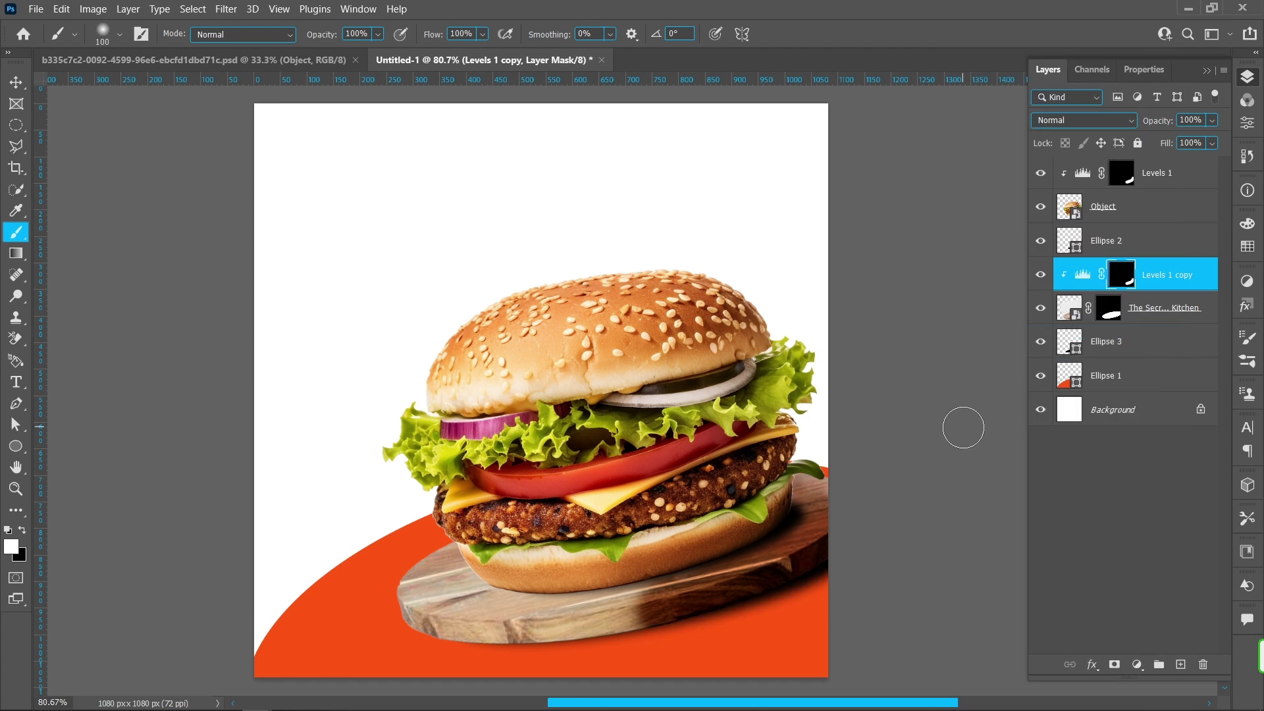
# Step: Paint black on the copied Levels mask across the board to reduce its darkened area
pyautogui.click(23, 531)
pyautogui.moveTo(596, 592)
pyautogui.mouseDown()
pyautogui.moveTo(690, 591)
pyautogui.moveTo(651, 587)
pyautogui.moveTo(804, 495)
pyautogui.moveTo(812, 512)
pyautogui.moveTo(795, 526)
pyautogui.moveTo(815, 518)
pyautogui.moveTo(783, 540)
pyautogui.moveTo(626, 603)
pyautogui.moveTo(725, 558)
pyautogui.moveTo(707, 570)
pyautogui.moveTo(747, 561)
pyautogui.moveTo(659, 619)
pyautogui.moveTo(682, 600)
pyautogui.mouseUp()
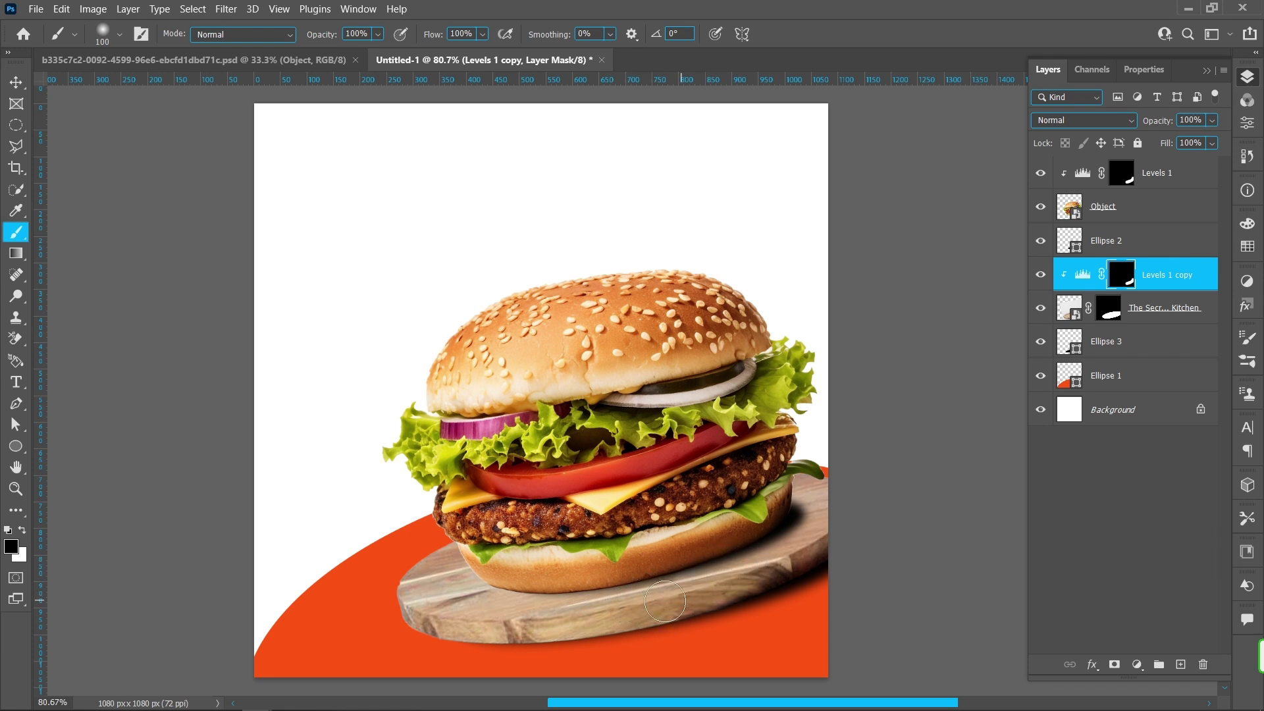
pyautogui.moveTo(450, 633)
pyautogui.mouseDown()
pyautogui.moveTo(698, 586)
pyautogui.moveTo(814, 525)
pyautogui.mouseUp()
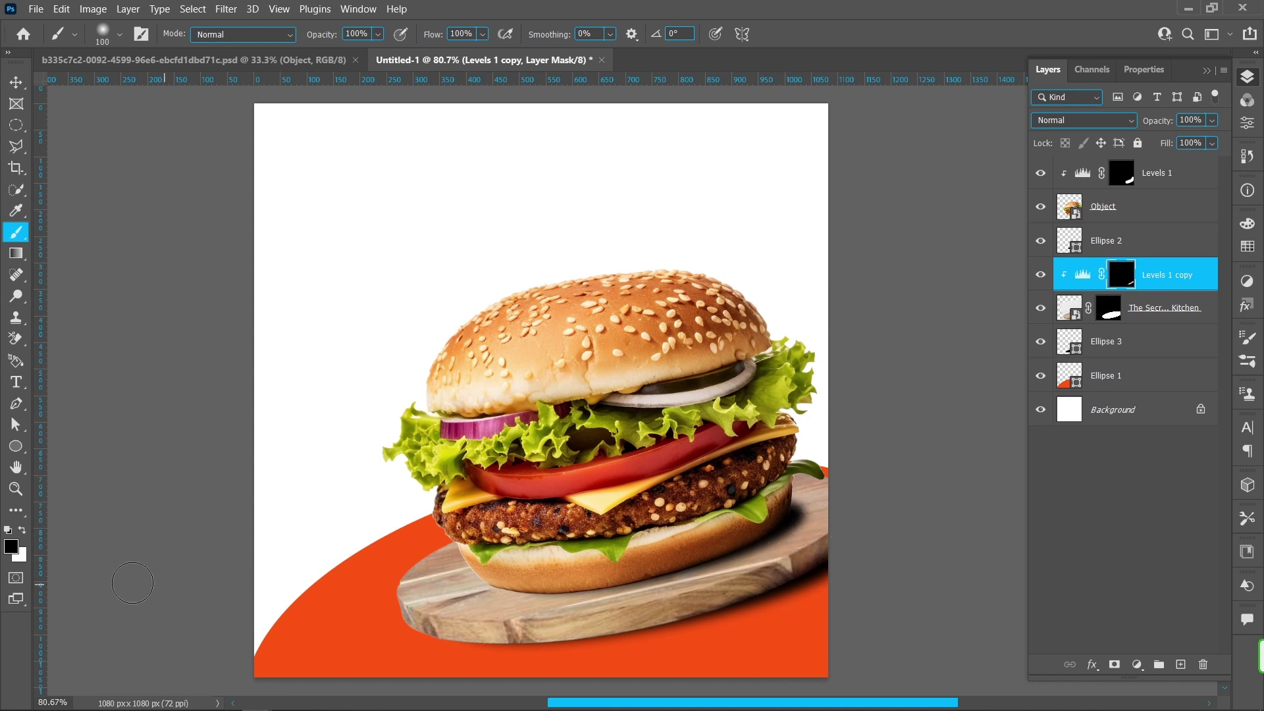
pyautogui.press('x')
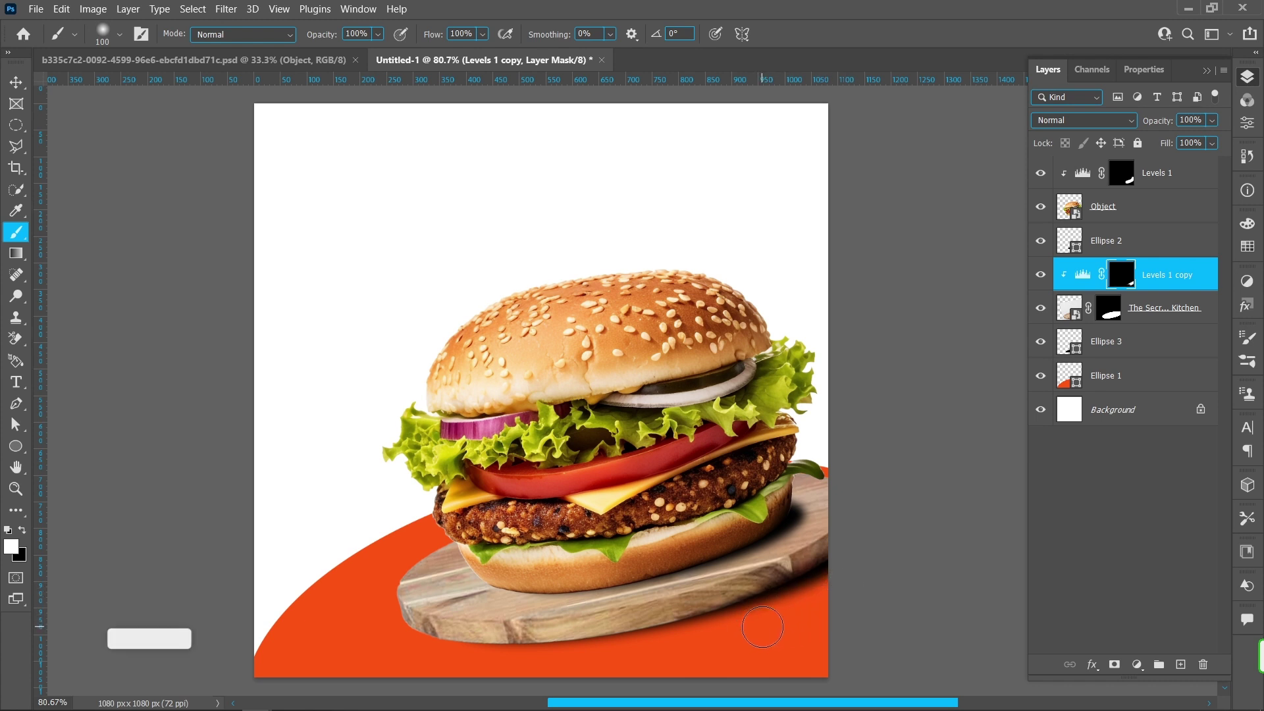
# Step: Set the opacity of the board's Levels layer to 85% and of the burger's Levels layer to 80%
pyautogui.press('v')
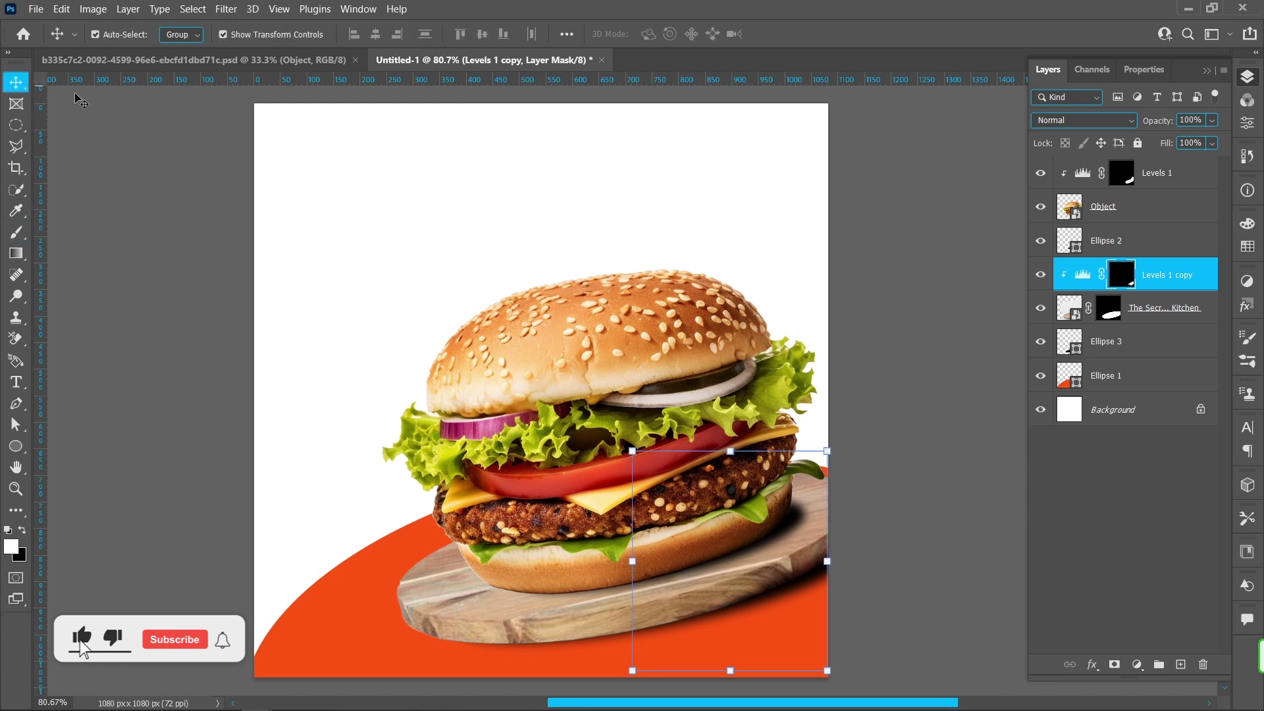
pyautogui.press('8')
pyautogui.press('5')
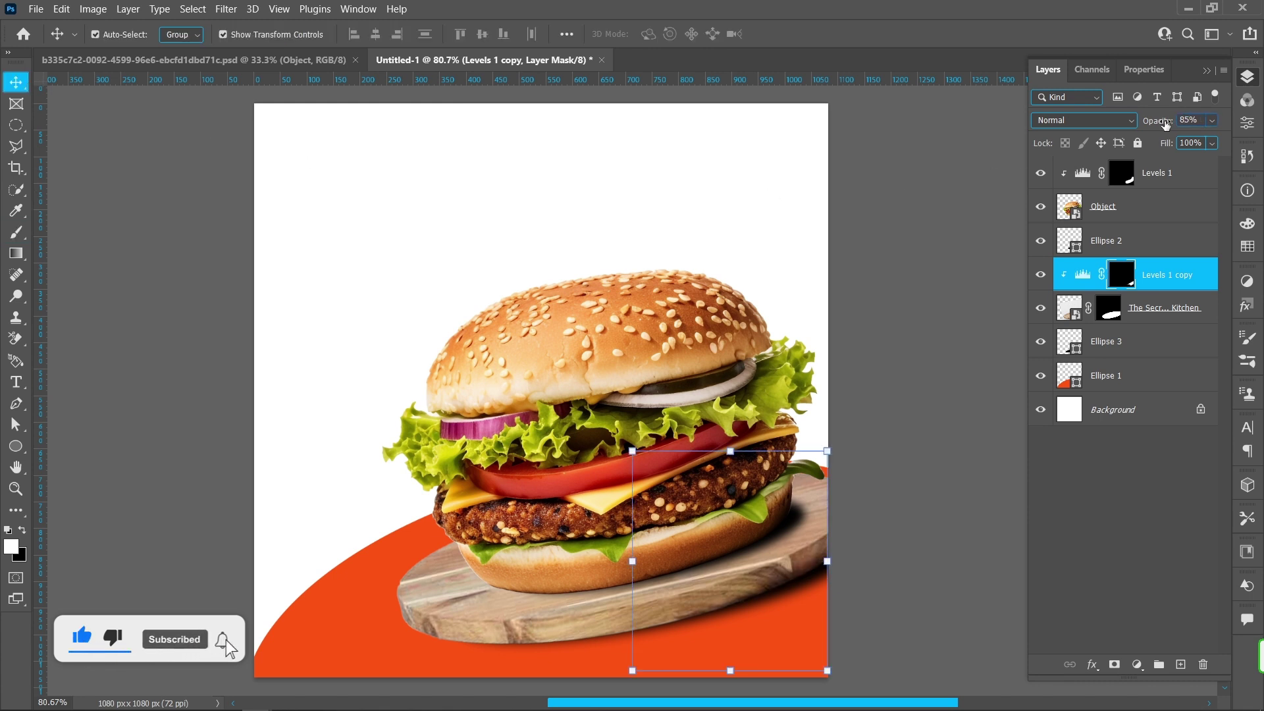
pyautogui.click(1146, 182)
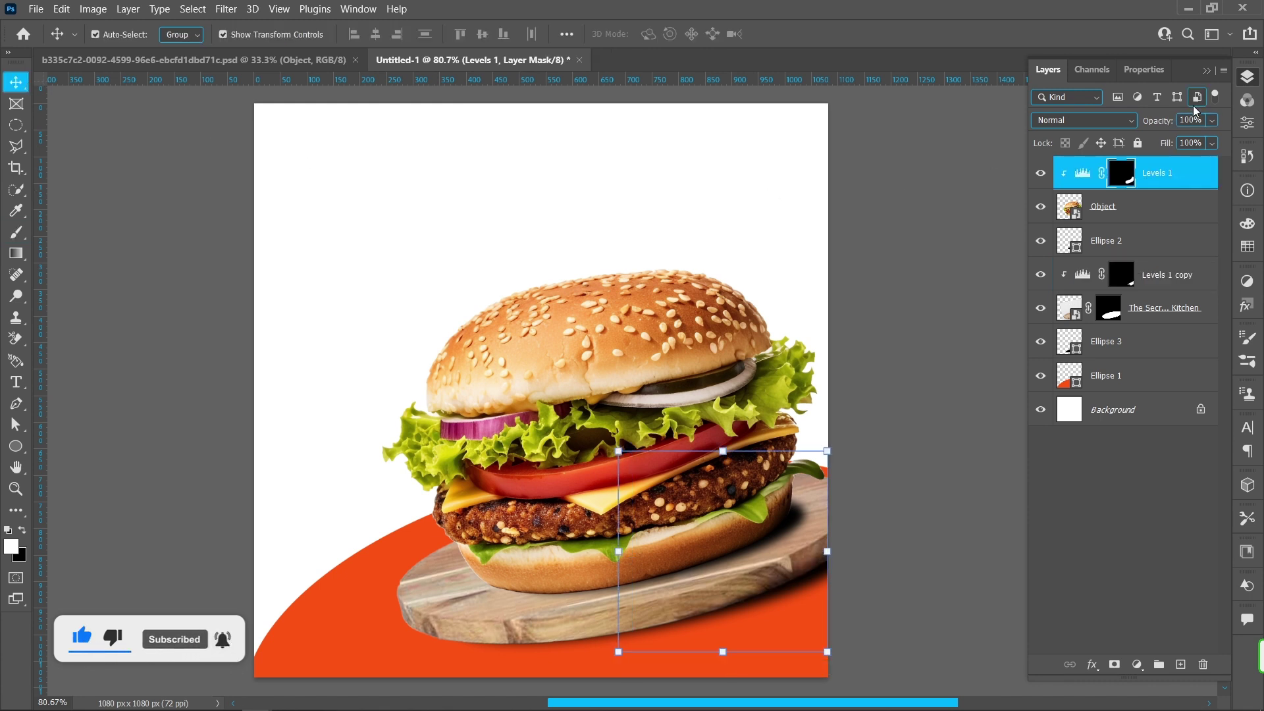
pyautogui.press('8')
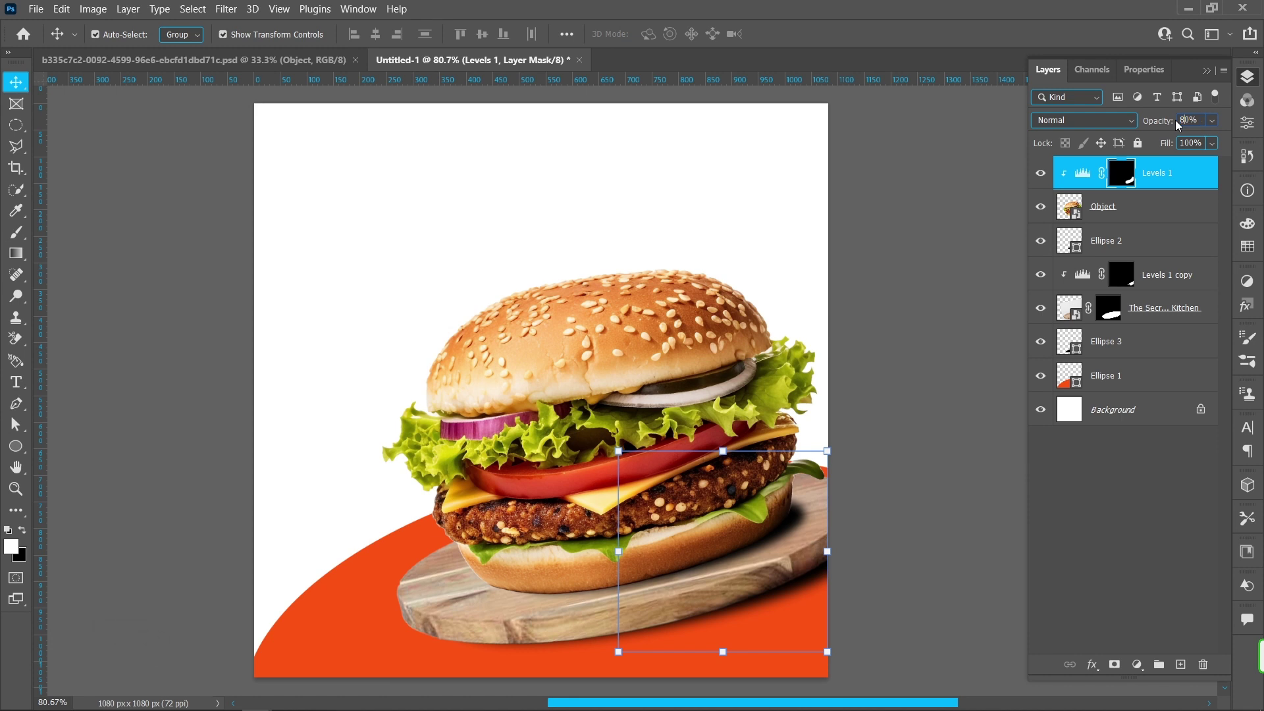
pyautogui.click(969, 426)
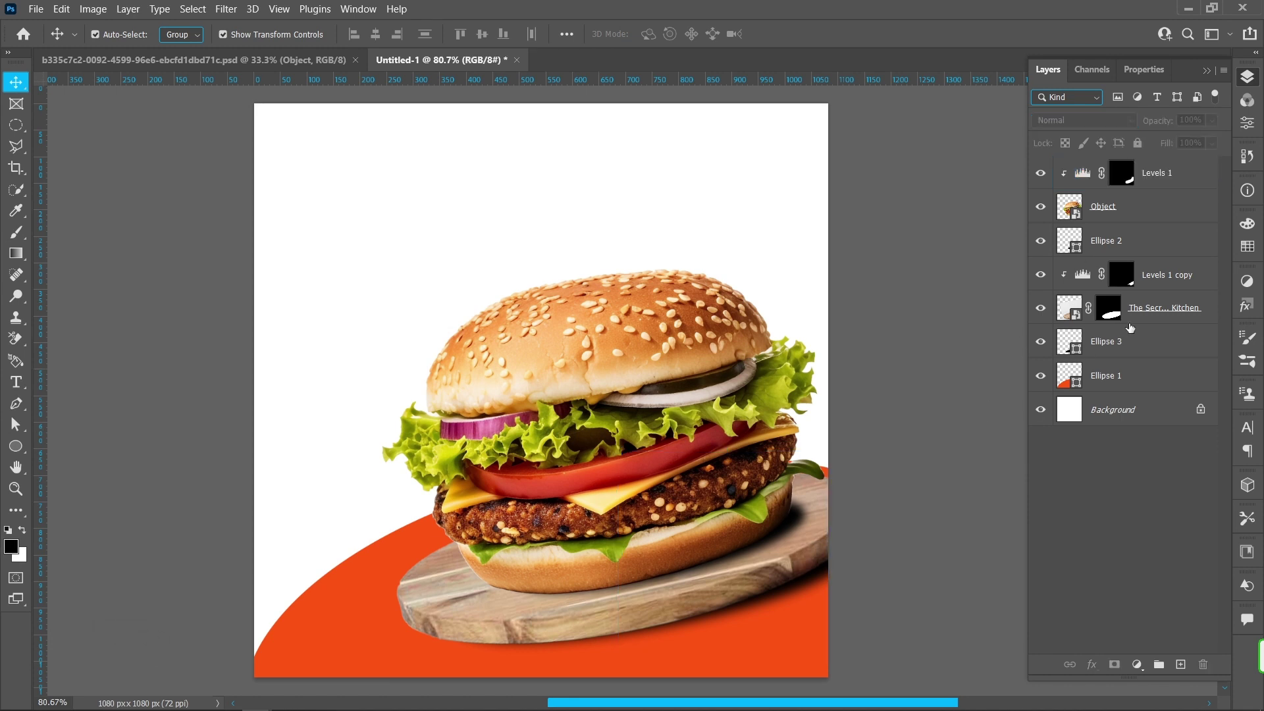
# Step: Set the opacity of the board's shadow ellipse layer to 90%
pyautogui.click(1151, 327)
pyautogui.press('9')
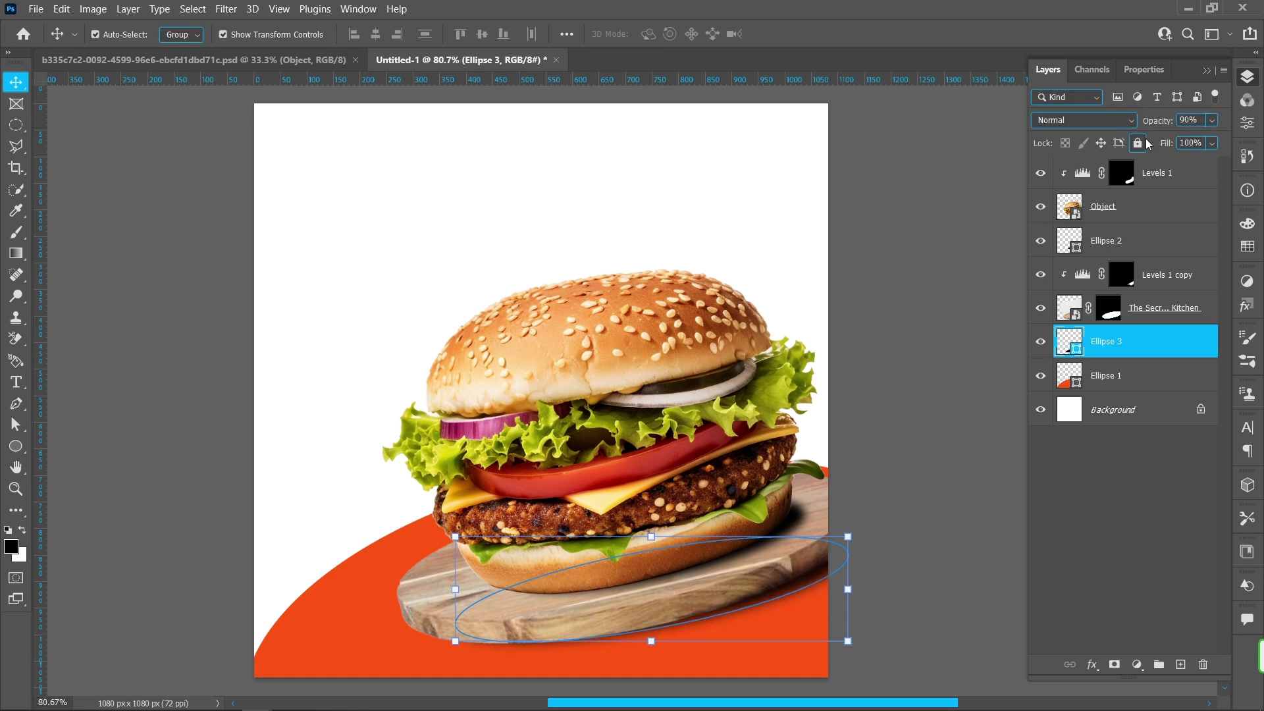
# Step: Set the opacity of the burger's shadow ellipse layer to 85% and deselect it
pyautogui.click(1139, 234)
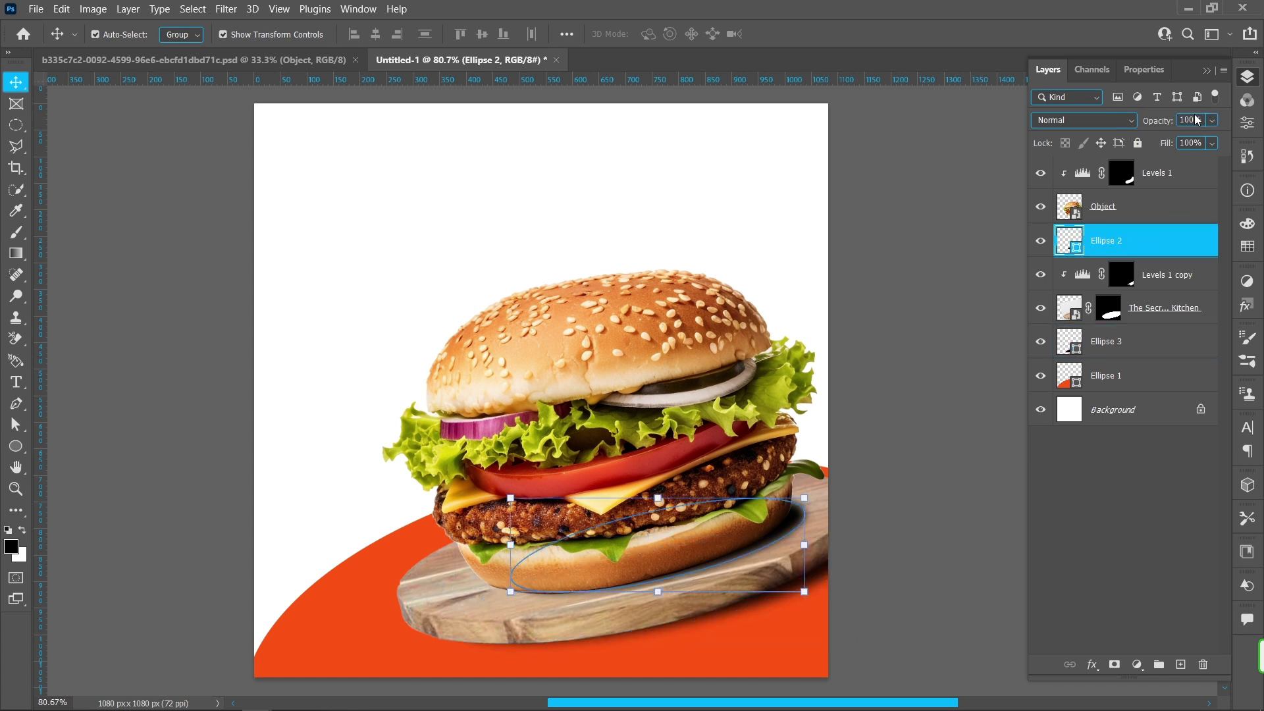
pyautogui.write('85')
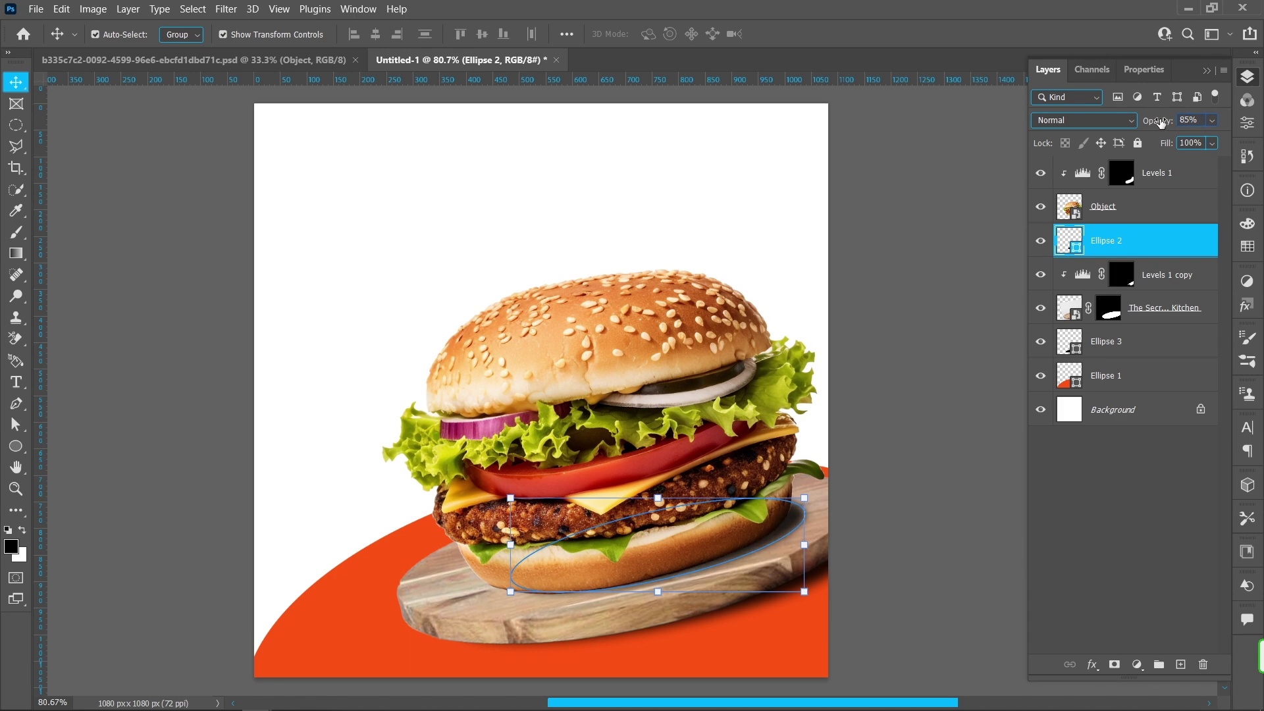
pyautogui.click(950, 399)
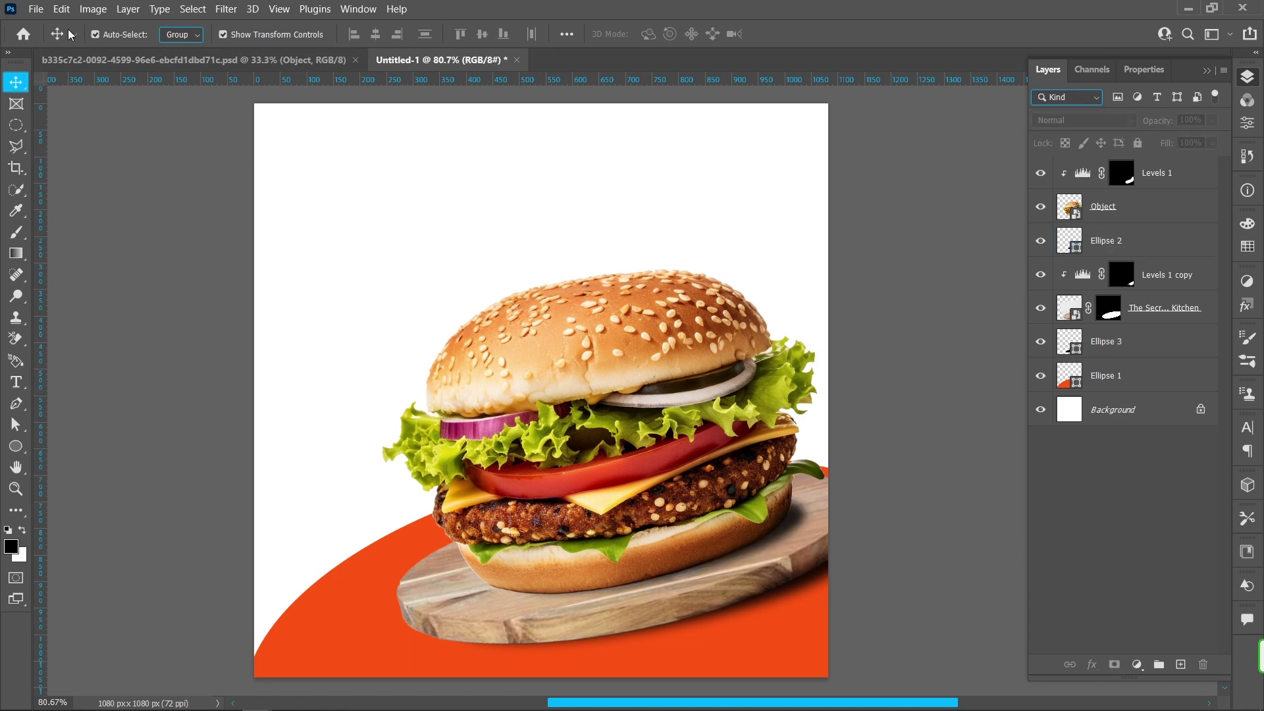
# Step: Place the embedded image white-crinkled-paper-texture-background and enlarge it to about 96% so it spans nearly the whole canvas
pyautogui.click(30, 8)
pyautogui.click(129, 333)
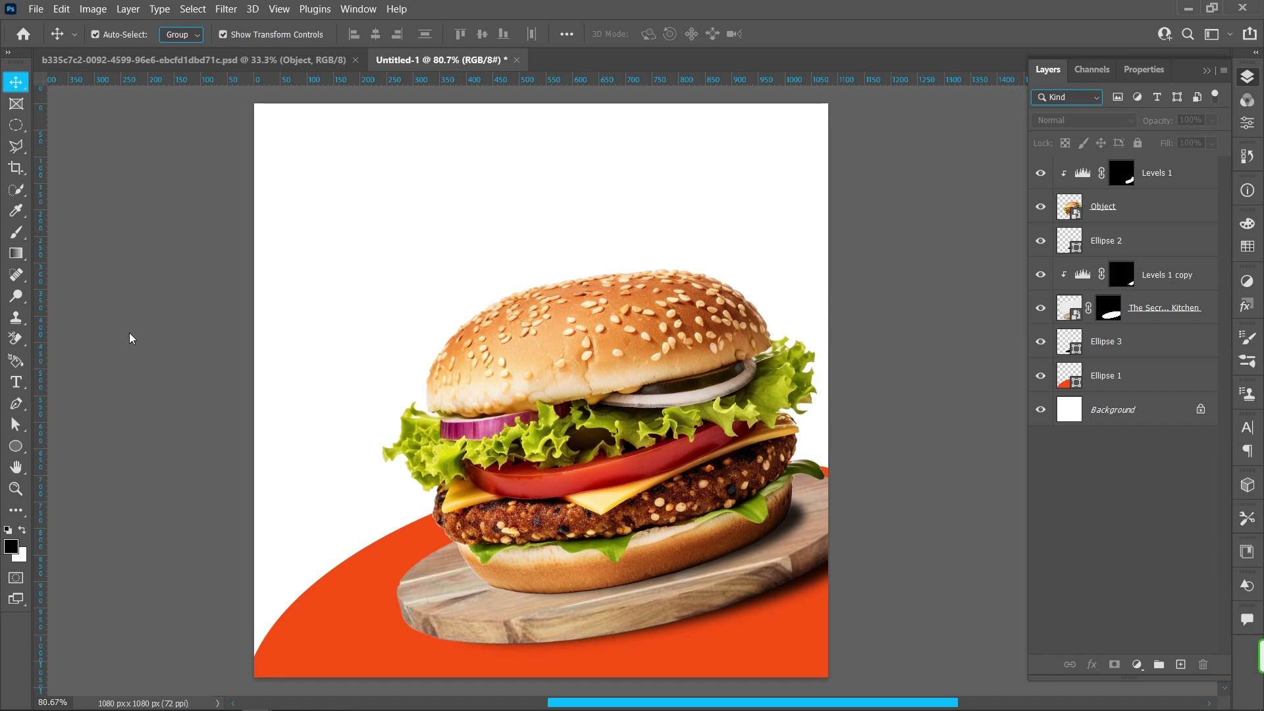
pyautogui.click(429, 409)
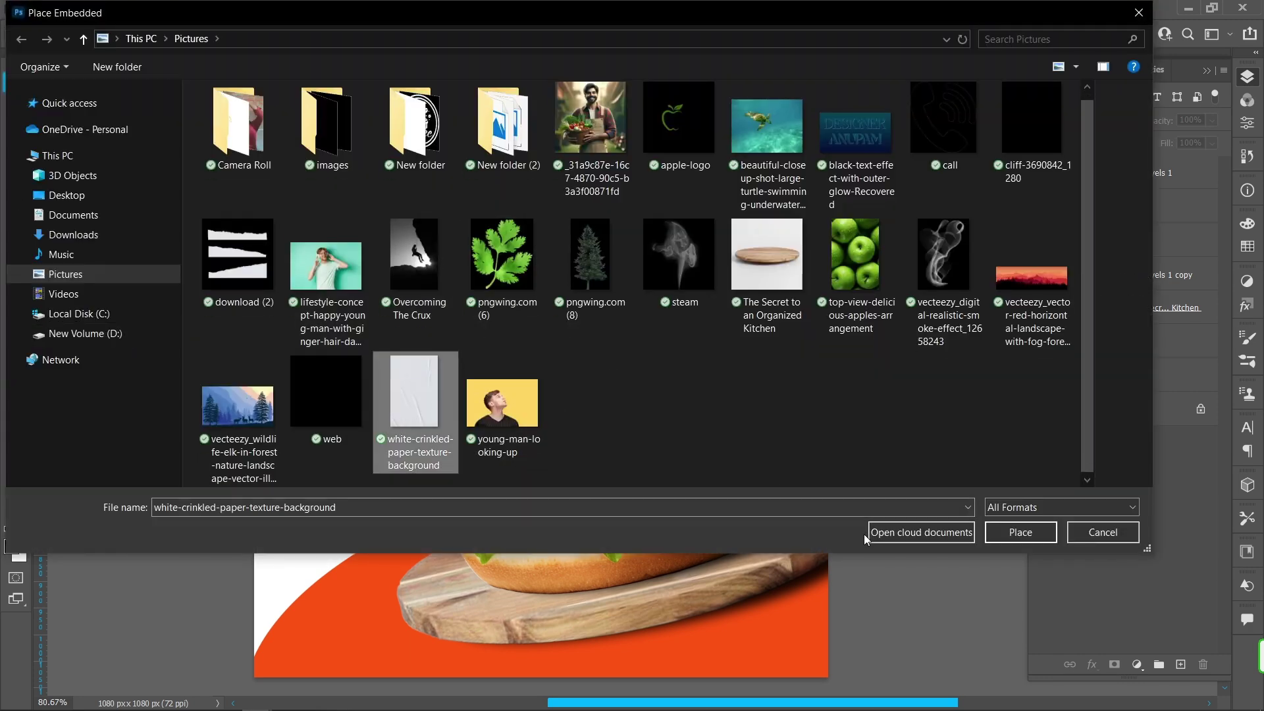
pyautogui.click(1020, 532)
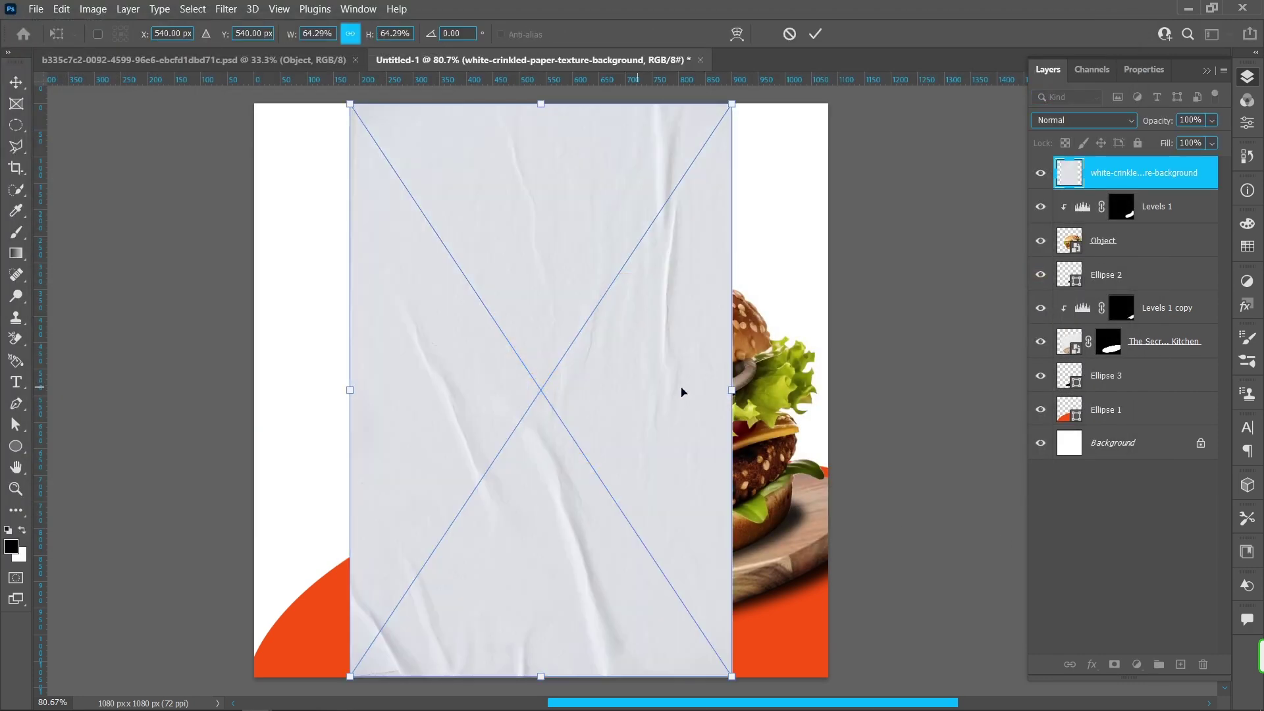
pyautogui.moveTo(745, 401); pyautogui.dragTo(824, 453)
pyautogui.moveTo(349, 394); pyautogui.dragTo(248, 387)
pyautogui.moveTo(537, 354); pyautogui.dragTo(533, 307)
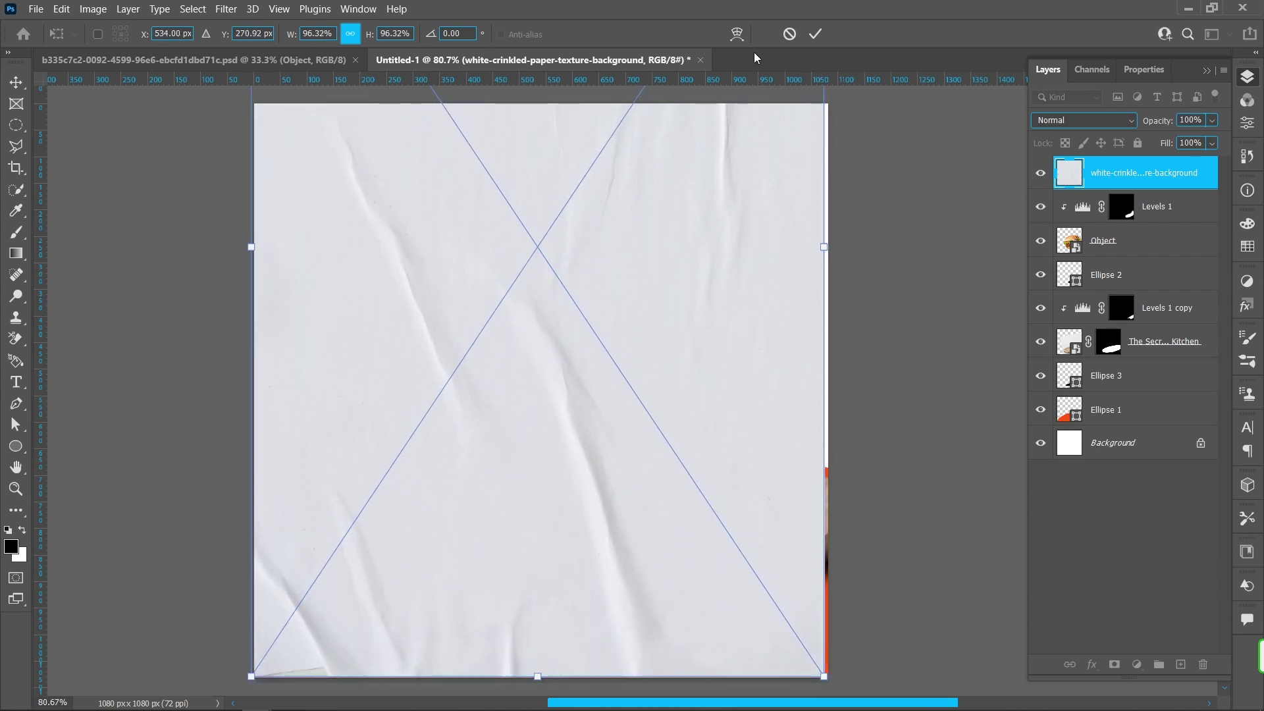
pyautogui.click(814, 34)
# Step: Align the paper texture to the canvas, centred horizontally
pyautogui.click(566, 34)
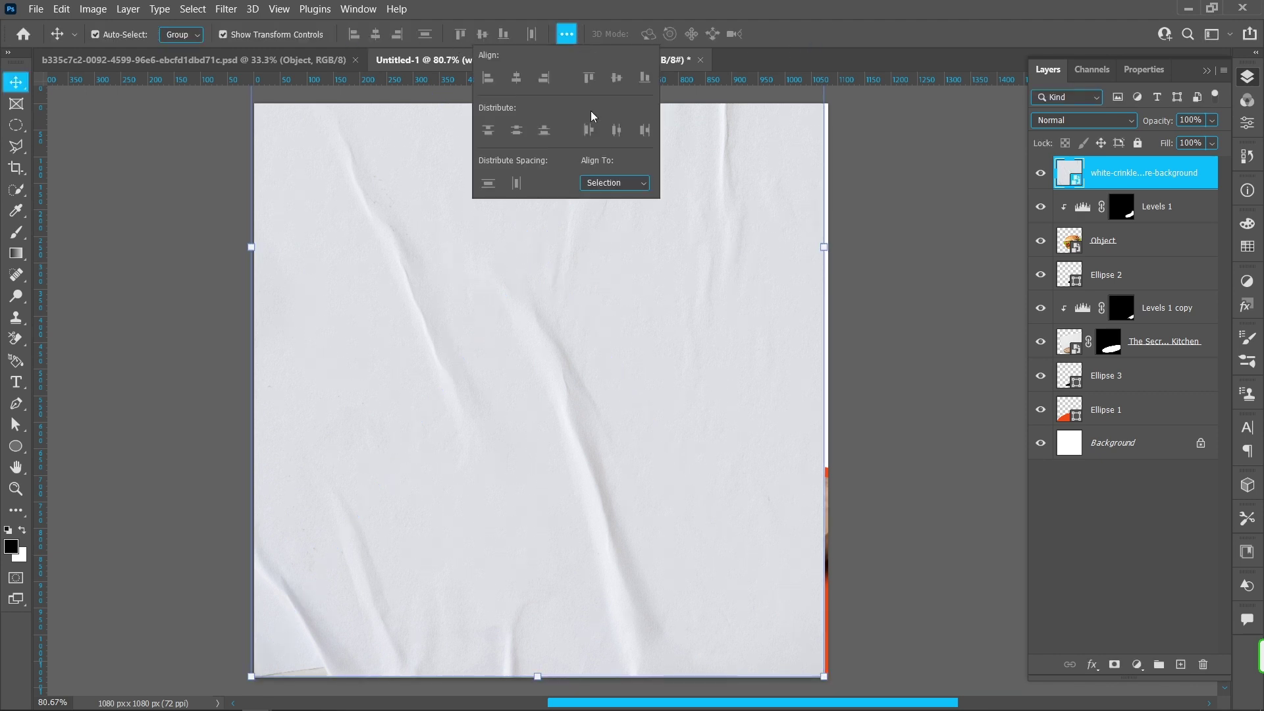
pyautogui.click(607, 209)
pyautogui.click(517, 78)
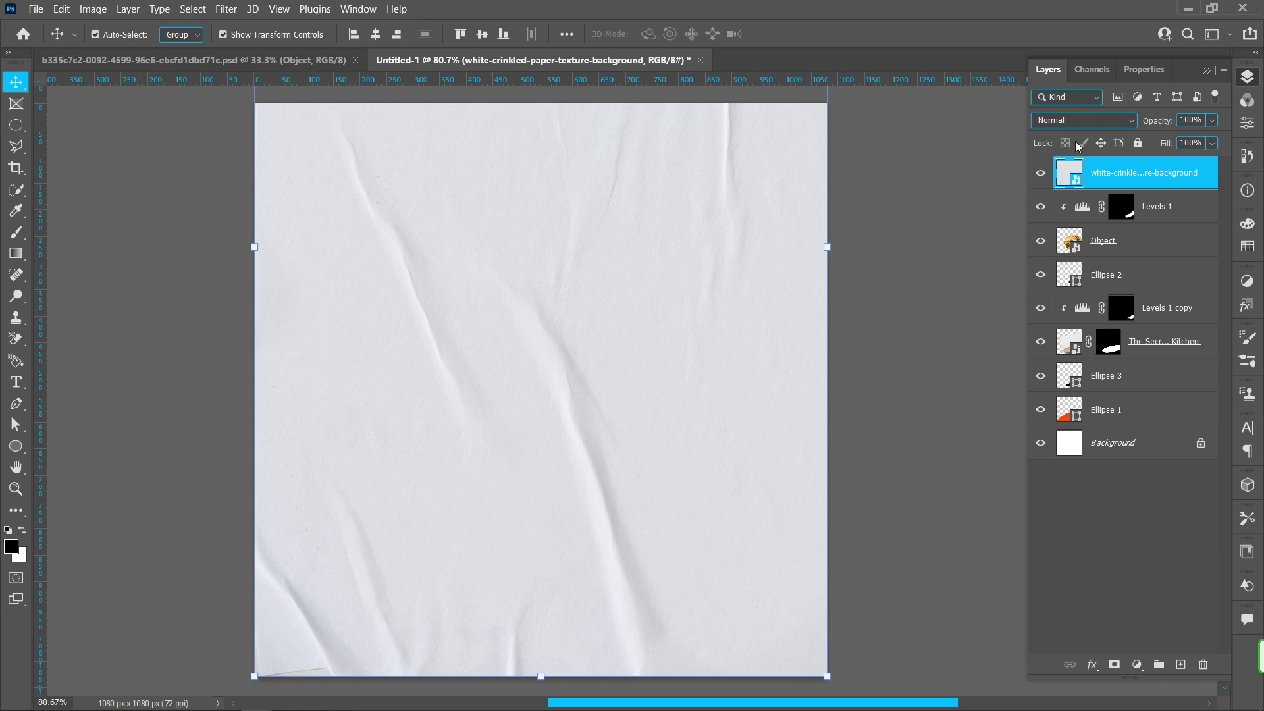
# Step: Blend the paper texture with Multiply at 90% opacity and move its layer directly above the Background
pyautogui.click(1108, 121)
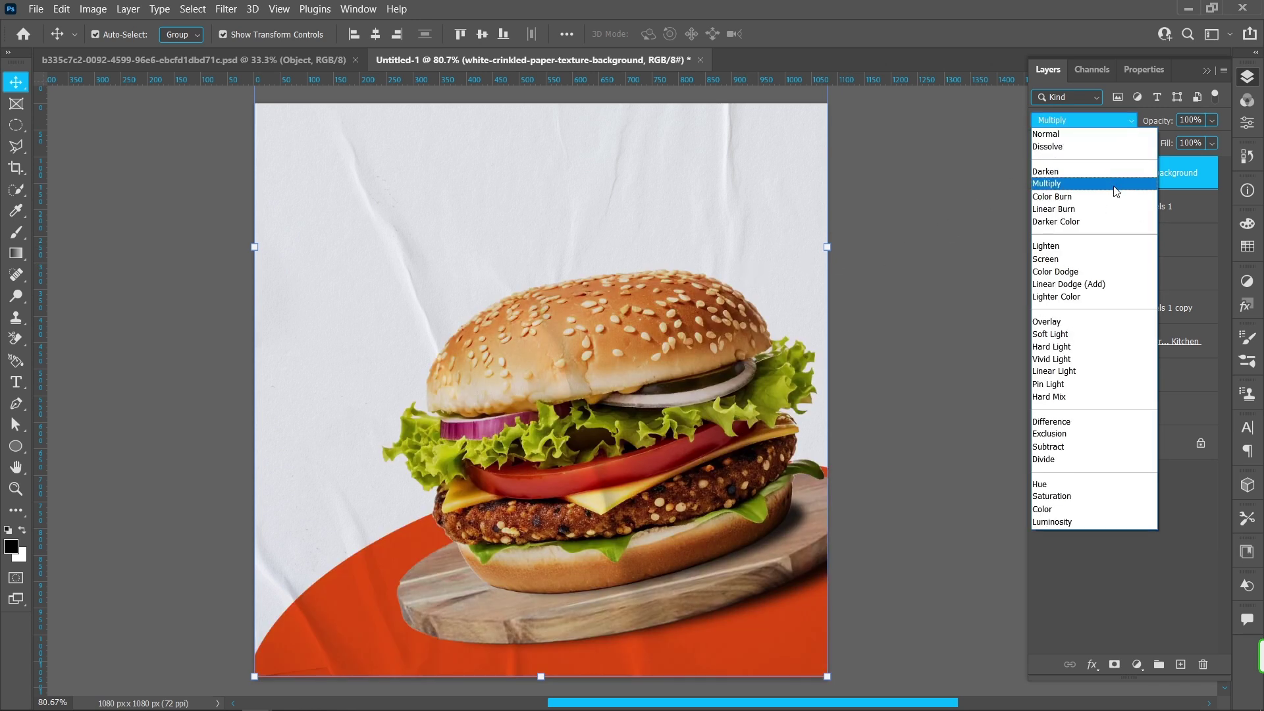
pyautogui.click(1114, 190)
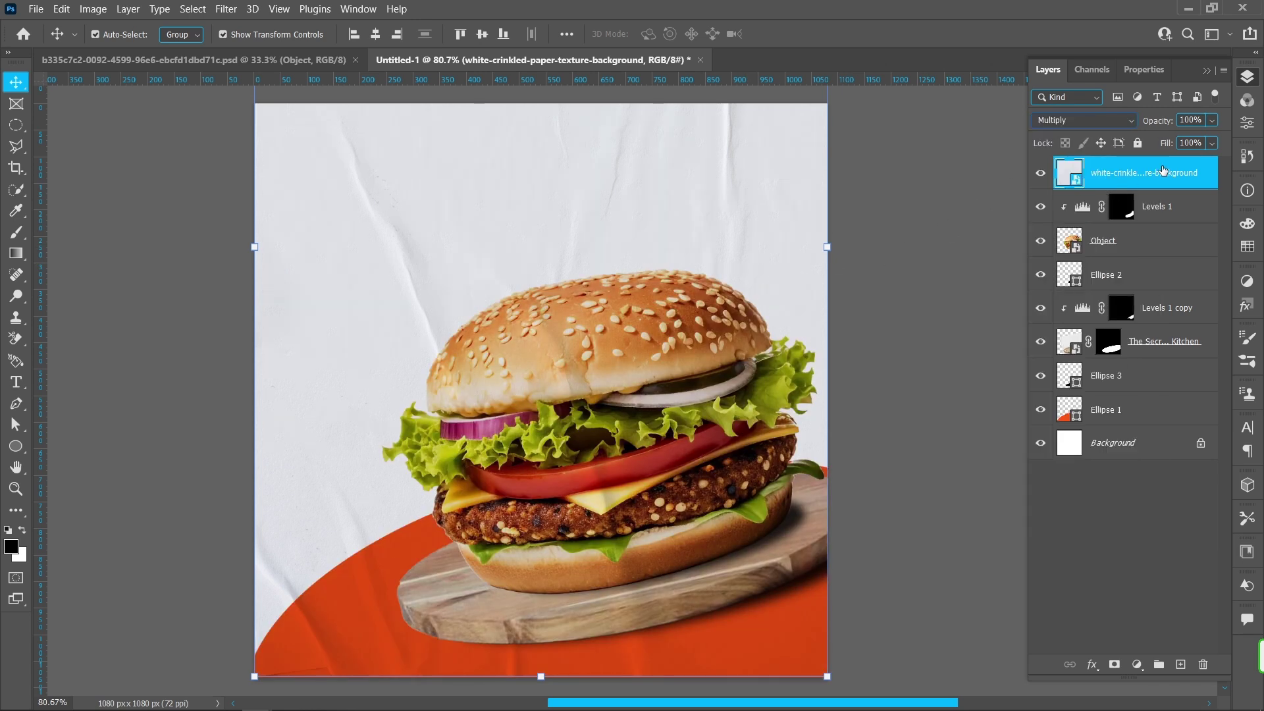
pyautogui.moveTo(1162, 172); pyautogui.dragTo(1192, 418)
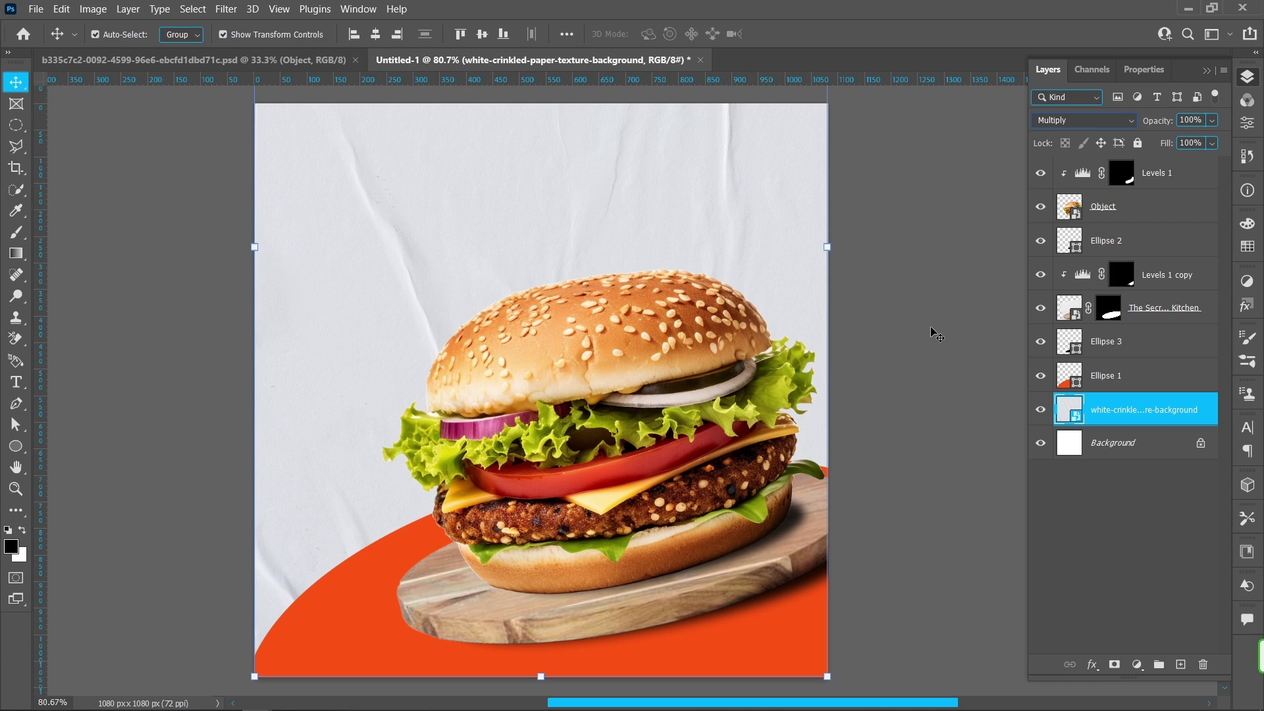
pyautogui.click(1192, 121)
pyautogui.write('90')
# Step: Rotate the orange ellipse about 2.5 degrees counterclockwise with Free Transform and deselect it
pyautogui.click(355, 634)
pyautogui.hotkey('ctrl', 't')
pyautogui.moveTo(980, 454); pyautogui.dragTo(979, 424)
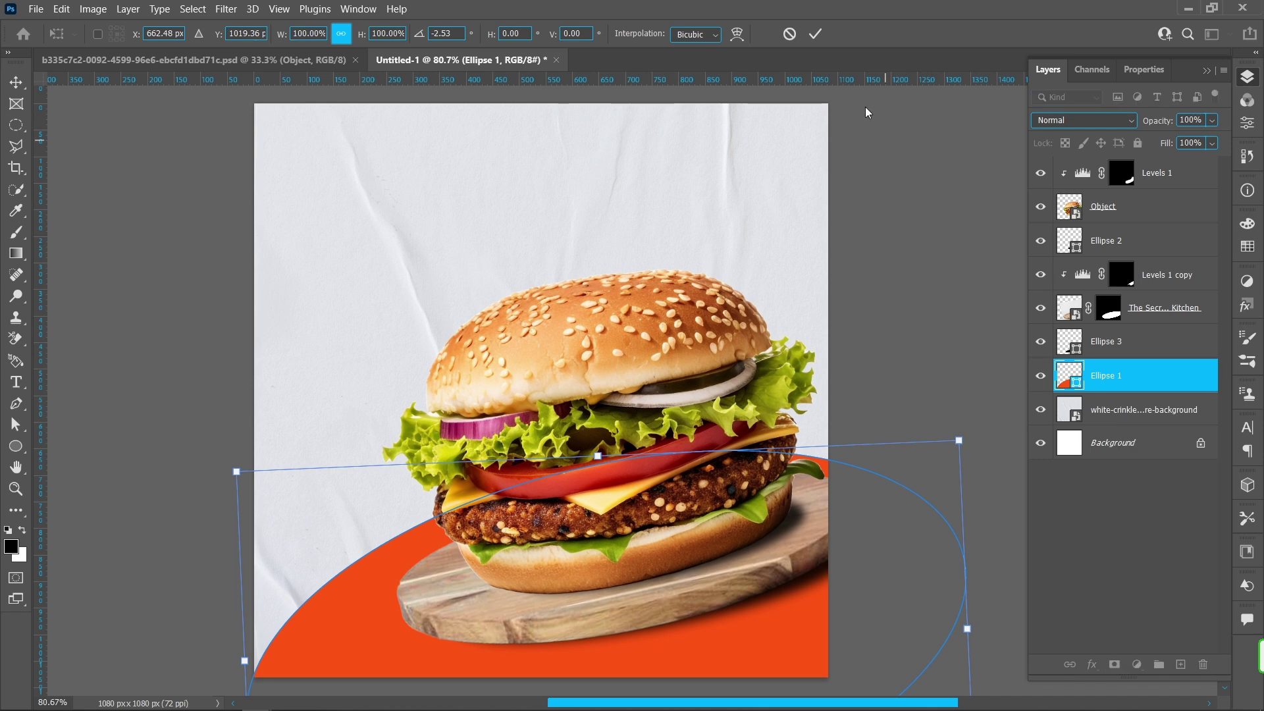
pyautogui.click(815, 34)
pyautogui.click(930, 277)
# Step: Place the embedded steam image above all layers, scale it to about 67% and position it rising over the burger
pyautogui.click(37, 8)
pyautogui.click(108, 334)
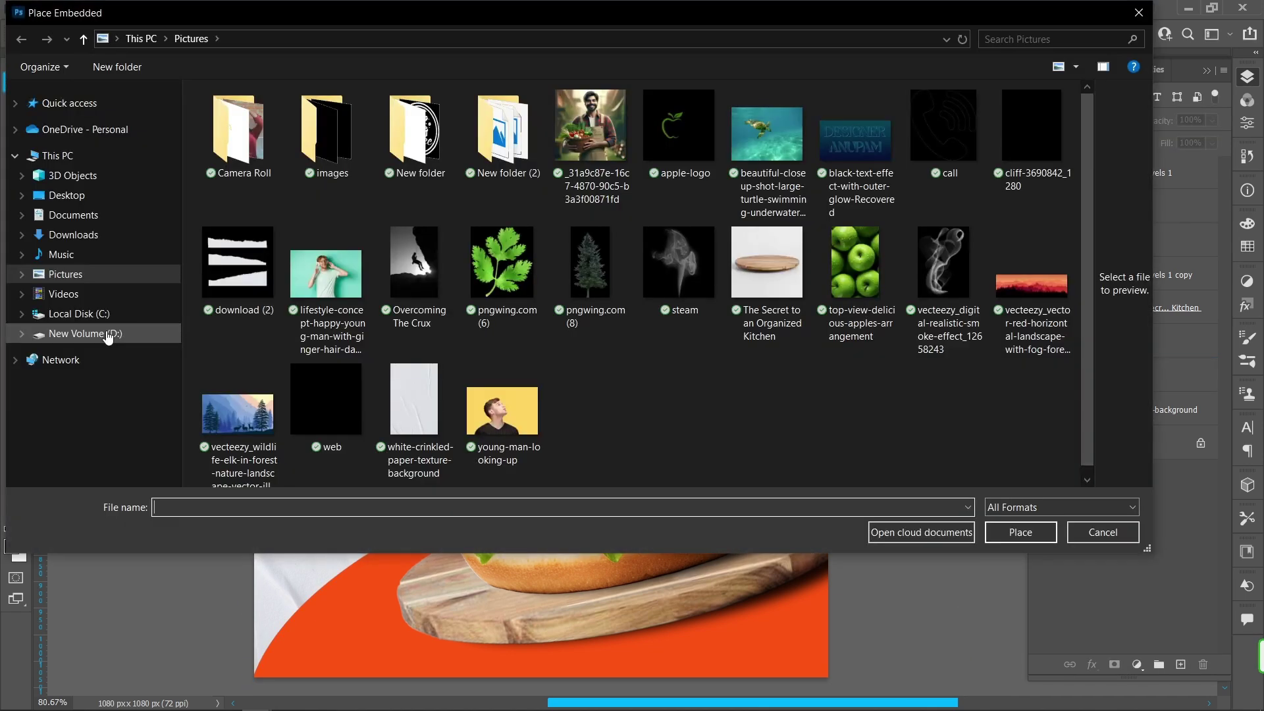
pyautogui.click(679, 263)
pyautogui.click(1012, 536)
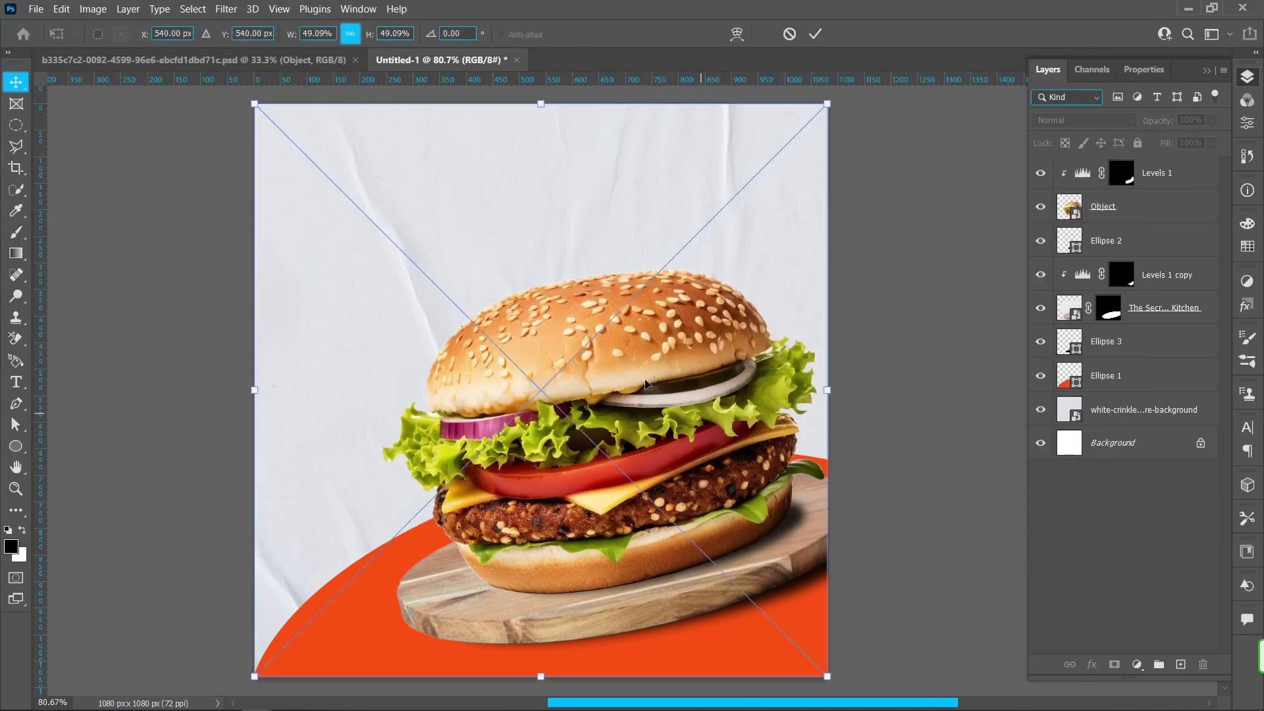
pyautogui.moveTo(827, 389); pyautogui.dragTo(917, 389)
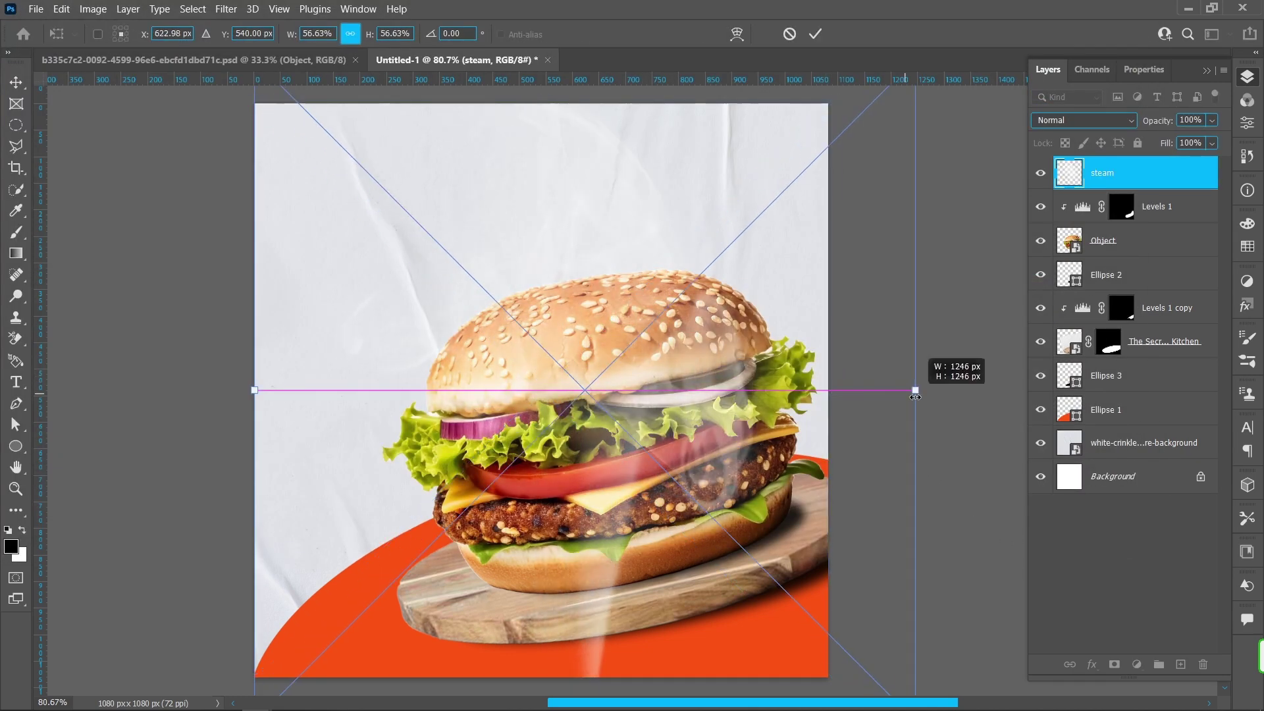
pyautogui.moveTo(256, 391); pyautogui.dragTo(129, 390)
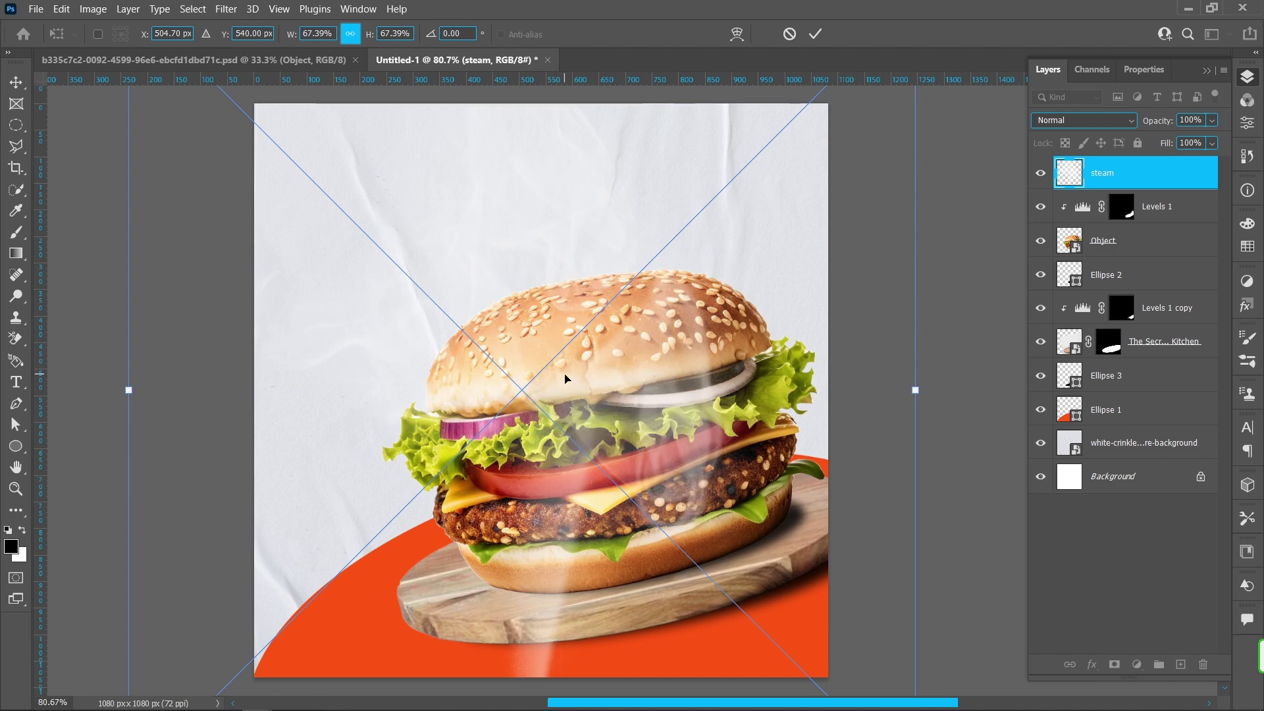
pyautogui.moveTo(602, 384); pyautogui.dragTo(677, 300)
pyautogui.click(815, 34)
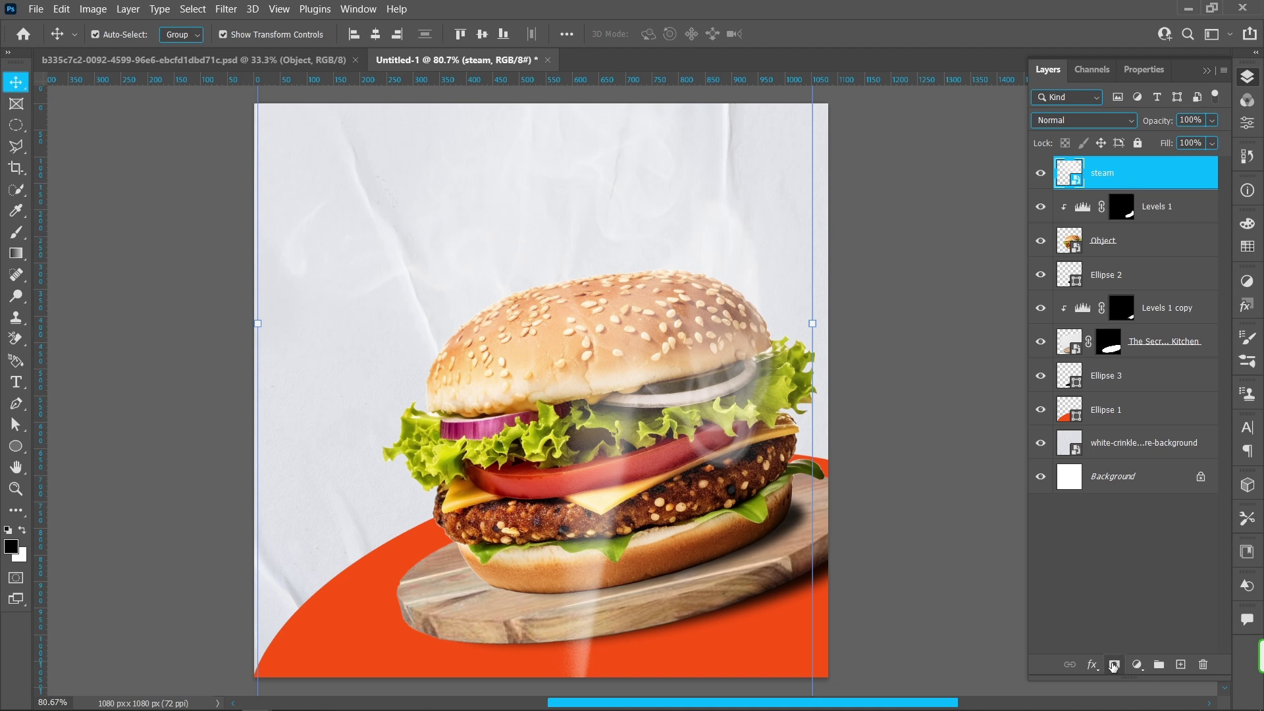
# Step: Add a mask to the steam layer and paint out the stray wisps beside the burger with a 227 px black brush
pyautogui.click(1113, 665)
pyautogui.click(23, 531)
pyautogui.click(16, 231)
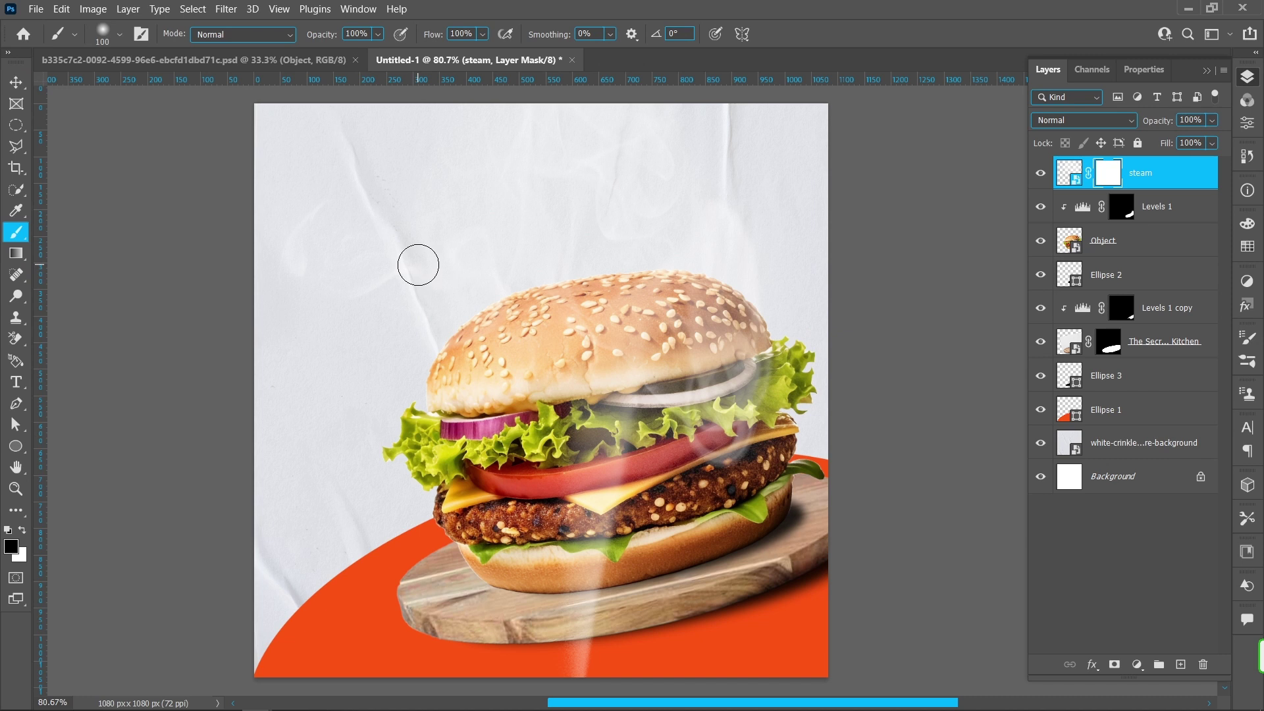
pyautogui.moveTo(418, 265); pyautogui.dragTo(461, 267)
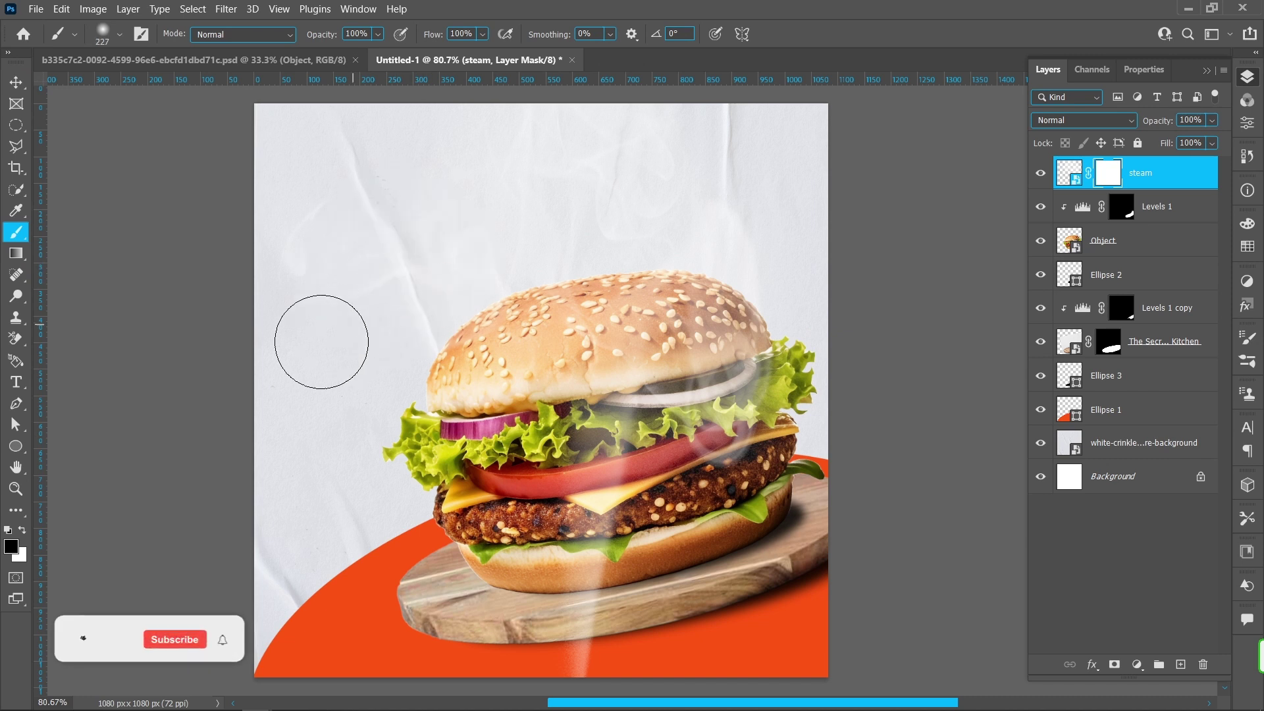
pyautogui.rightClick(331, 257)
pyautogui.click(316, 226)
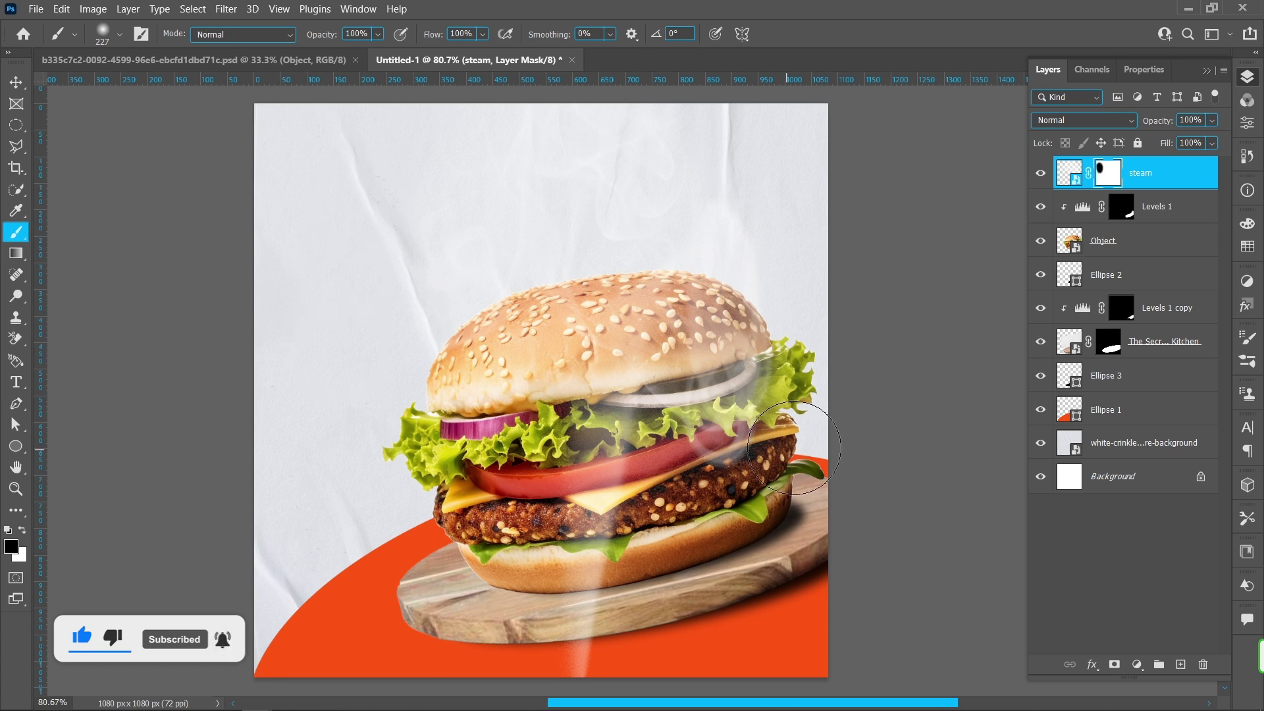
# Step: With brush hardness at 40%, mask the steam off the burger's lower layers, the board and the orange curve
pyautogui.moveTo(805, 486); pyautogui.dragTo(694, 461)
pyautogui.rightClick(694, 461)
pyautogui.click(732, 488)
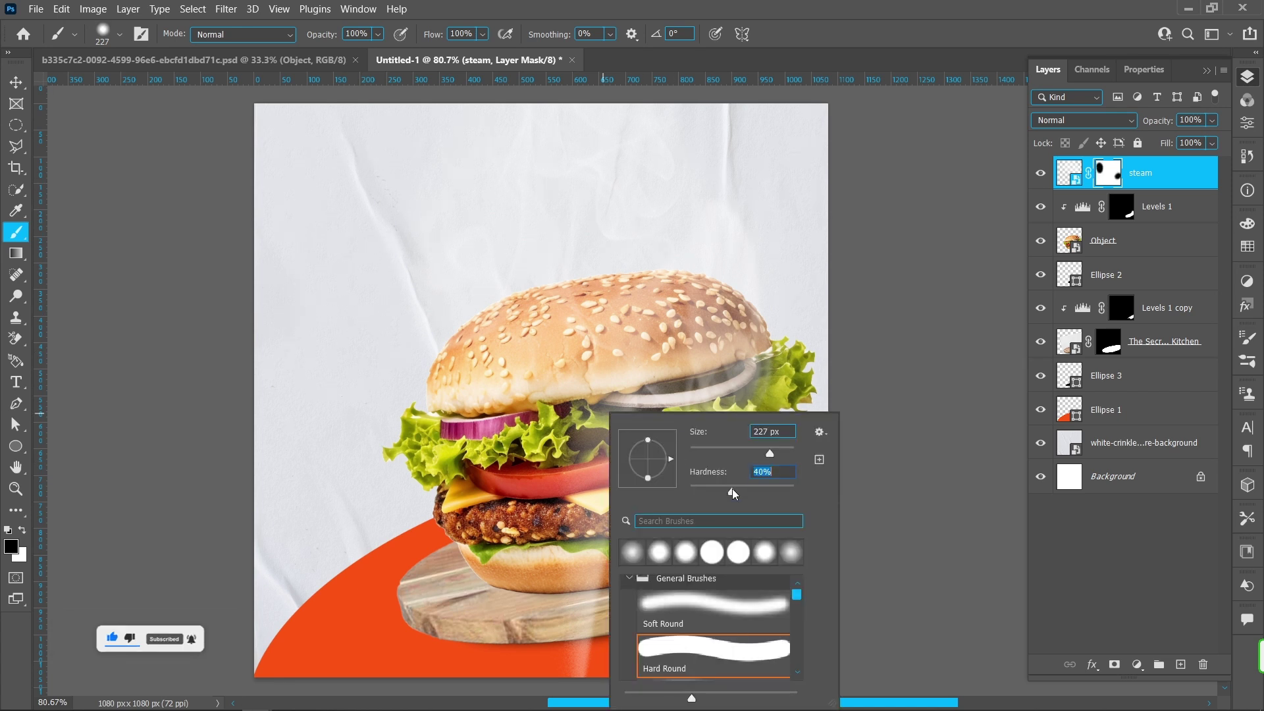
pyautogui.click(553, 632)
pyautogui.moveTo(692, 559)
pyautogui.mouseDown()
pyautogui.moveTo(566, 461)
pyautogui.moveTo(714, 456)
pyautogui.moveTo(751, 402)
pyautogui.moveTo(810, 415)
pyautogui.moveTo(739, 433)
pyautogui.moveTo(724, 461)
pyautogui.moveTo(685, 395)
pyautogui.moveTo(553, 479)
pyautogui.mouseUp()
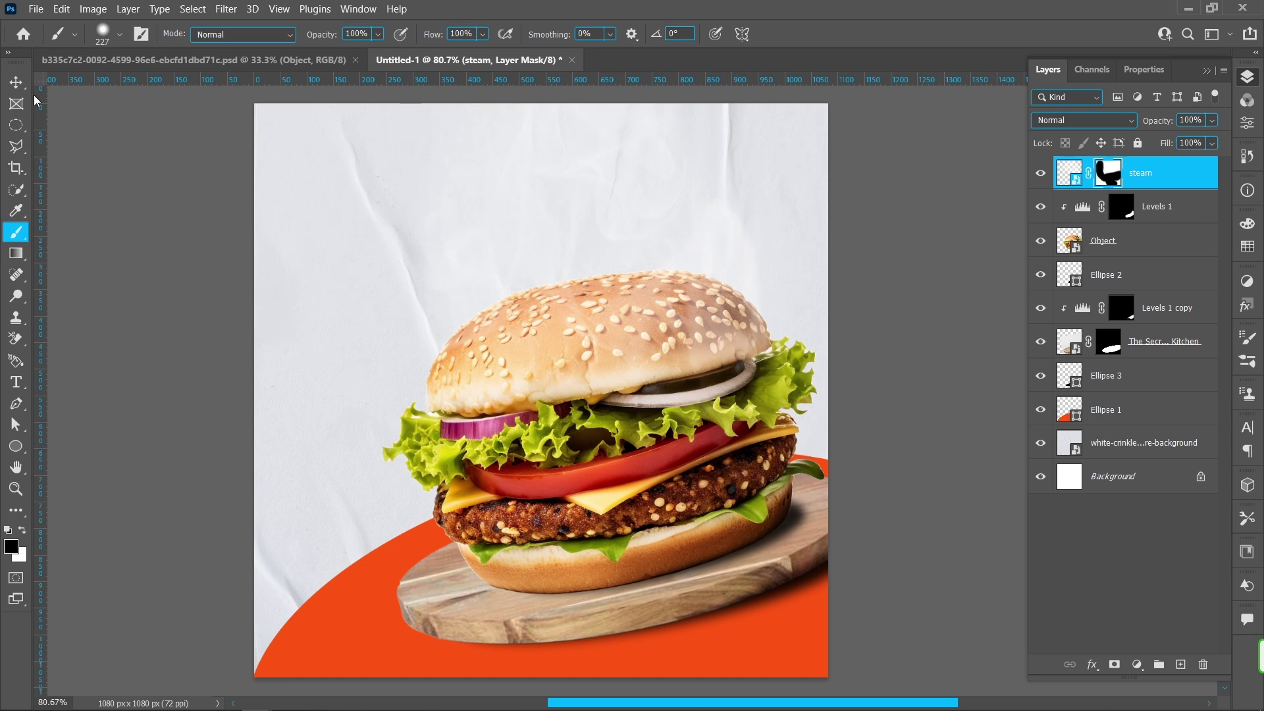
pyautogui.click(18, 84)
pyautogui.click(172, 439)
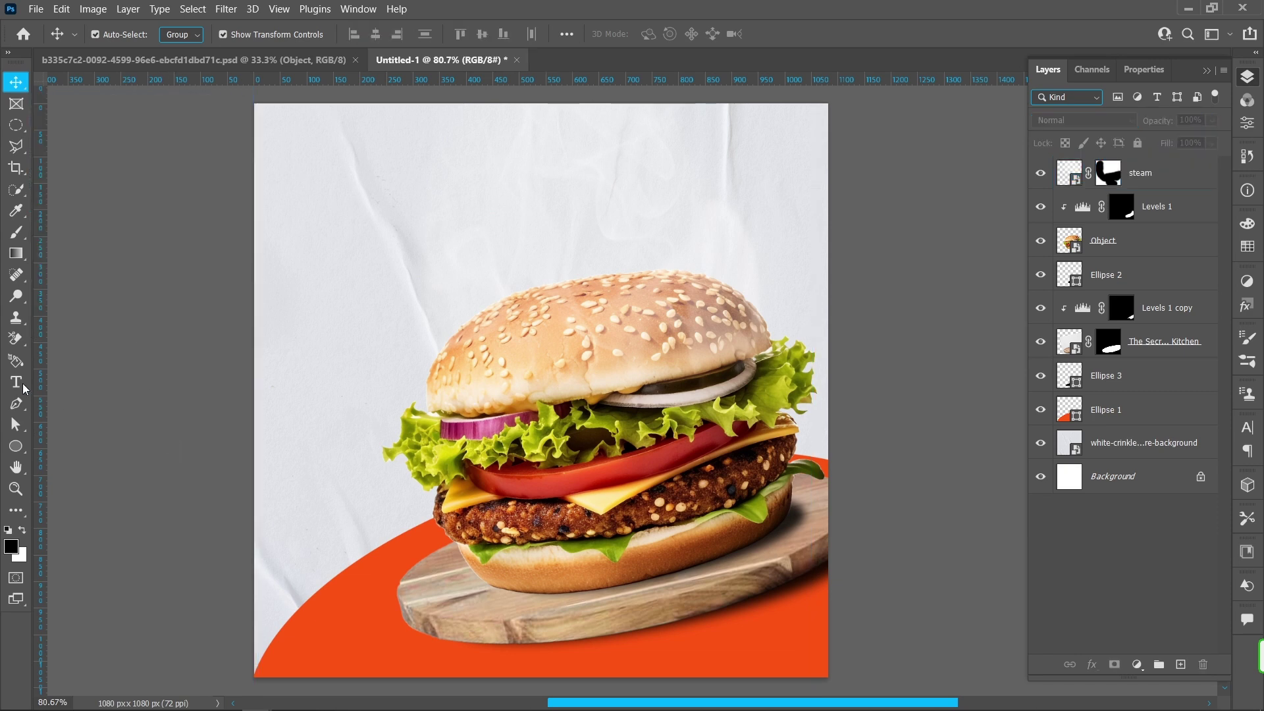
# Step: Add the black text "HOT" in the Burger Free font above the burger
pyautogui.rightClick(16, 382)
pyautogui.click(79, 381)
pyautogui.click(391, 223)
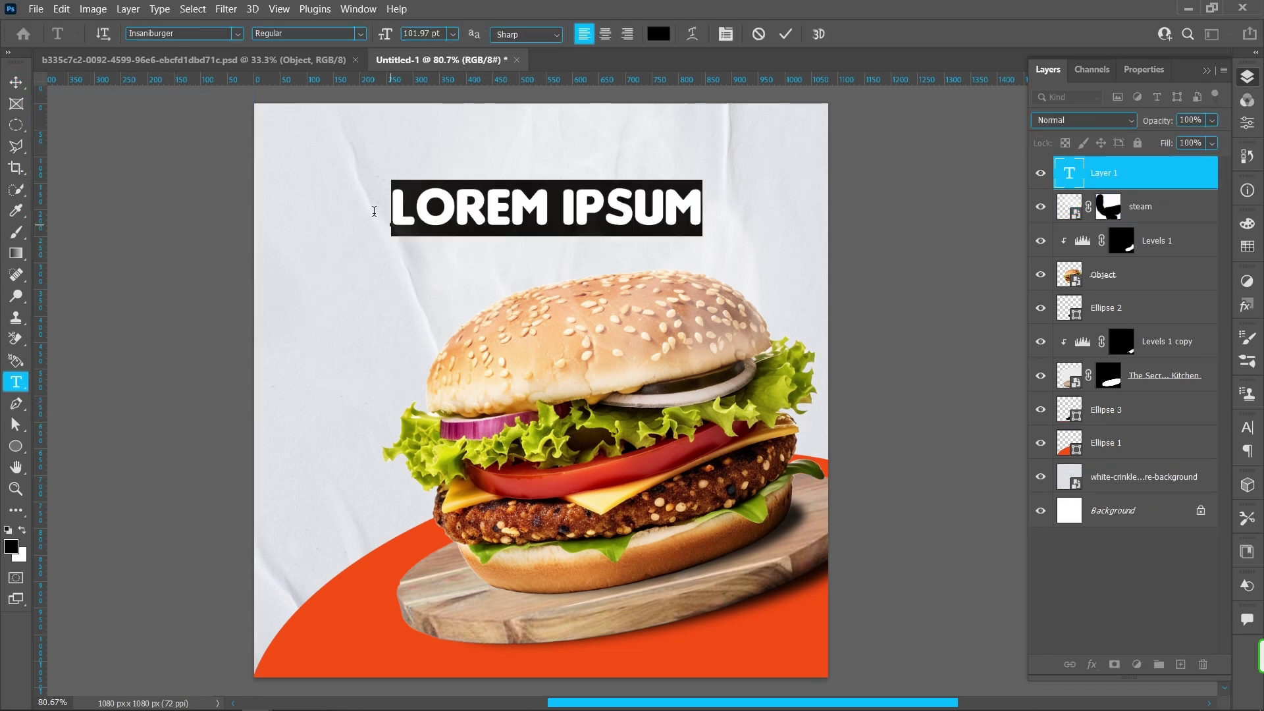
pyautogui.click(237, 37)
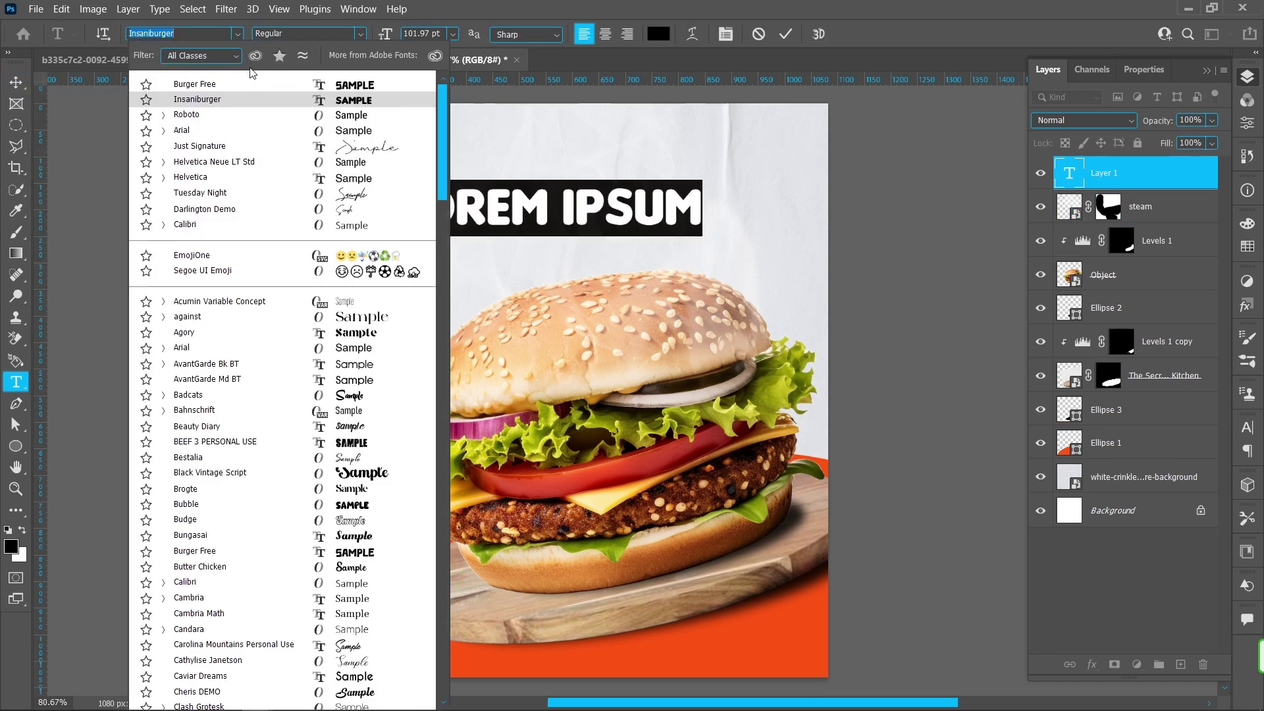
pyautogui.click(256, 85)
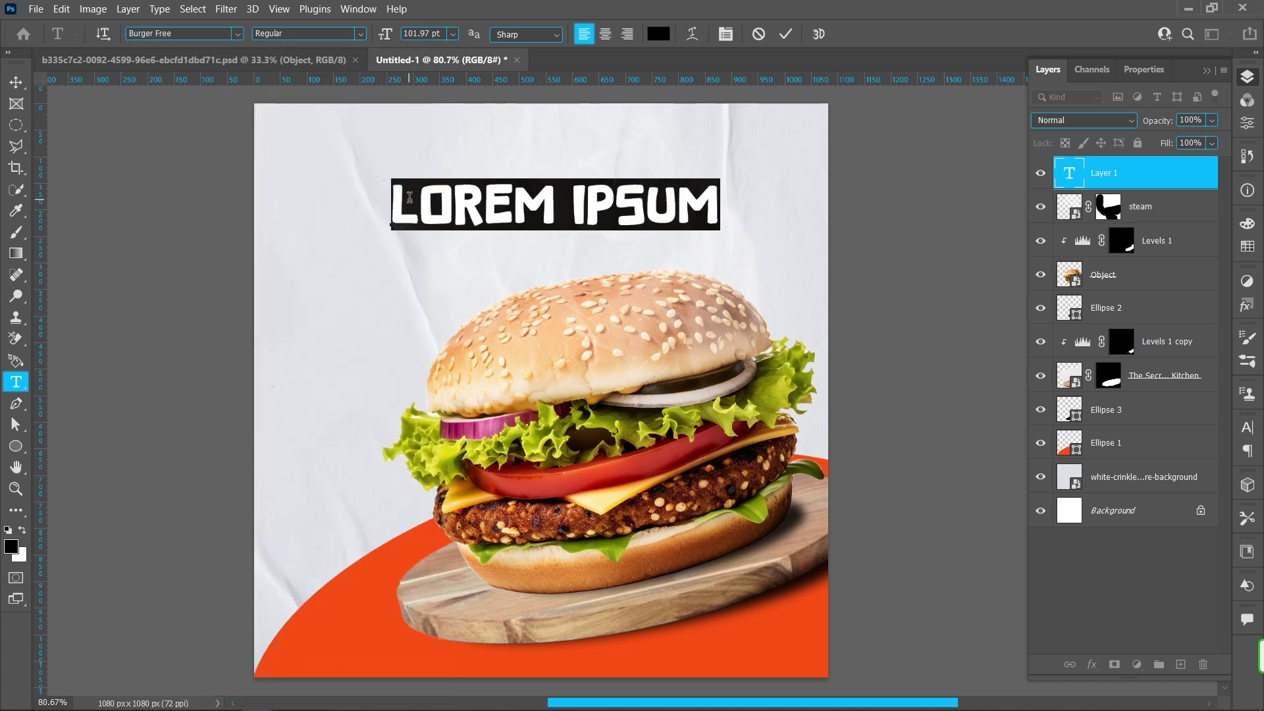
pyautogui.write('HOT')
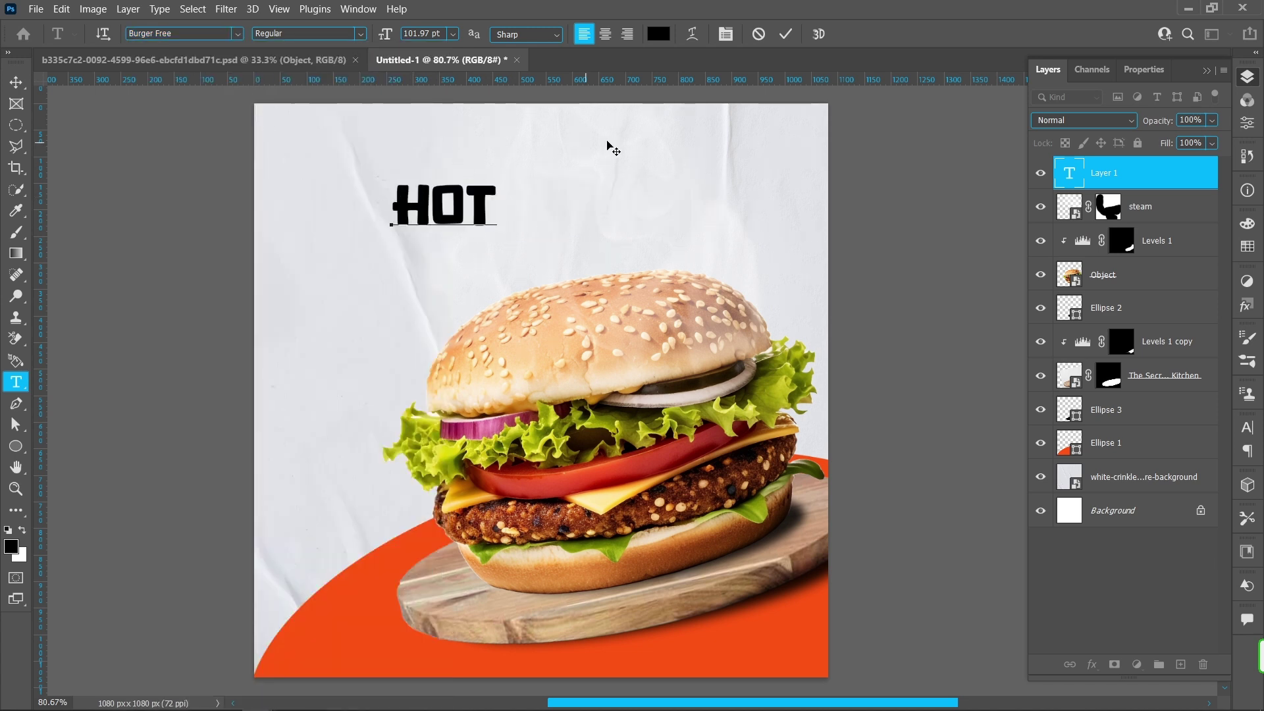
pyautogui.click(785, 34)
pyautogui.click(16, 81)
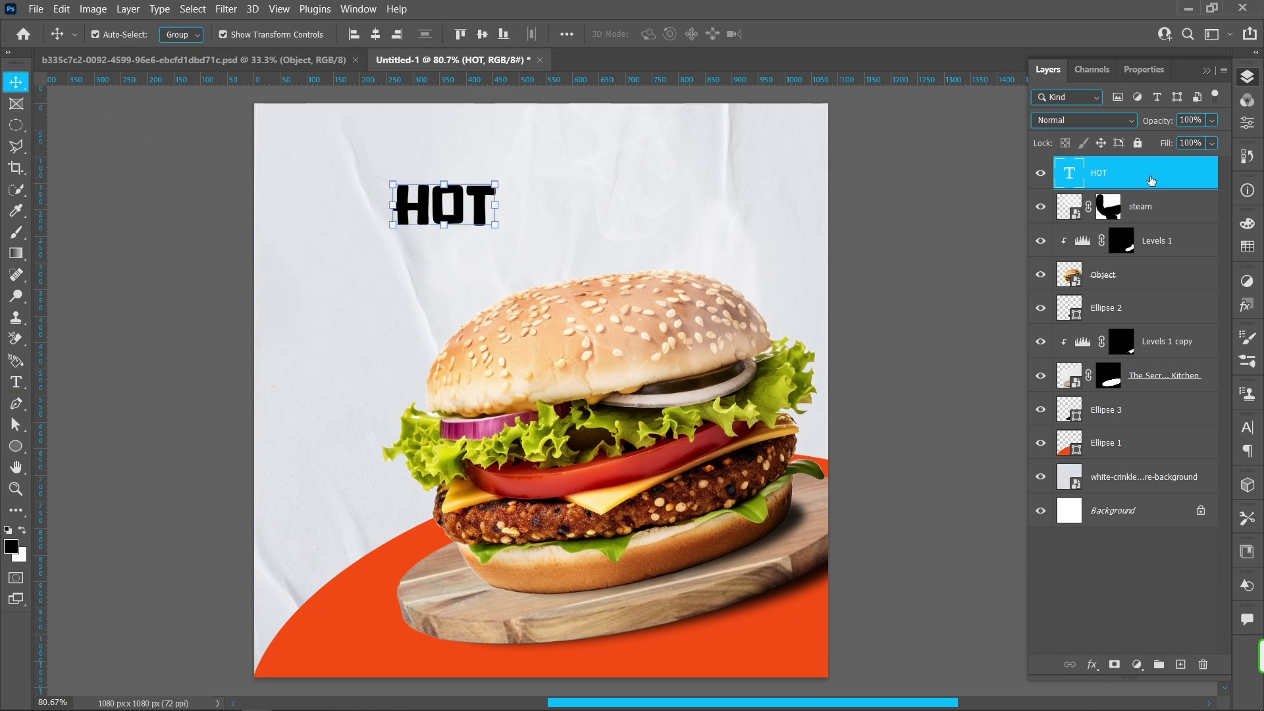
# Step: Set the tracking of the "HOT" text to -20 and its horizontal scale to 85%
pyautogui.click(1254, 125)
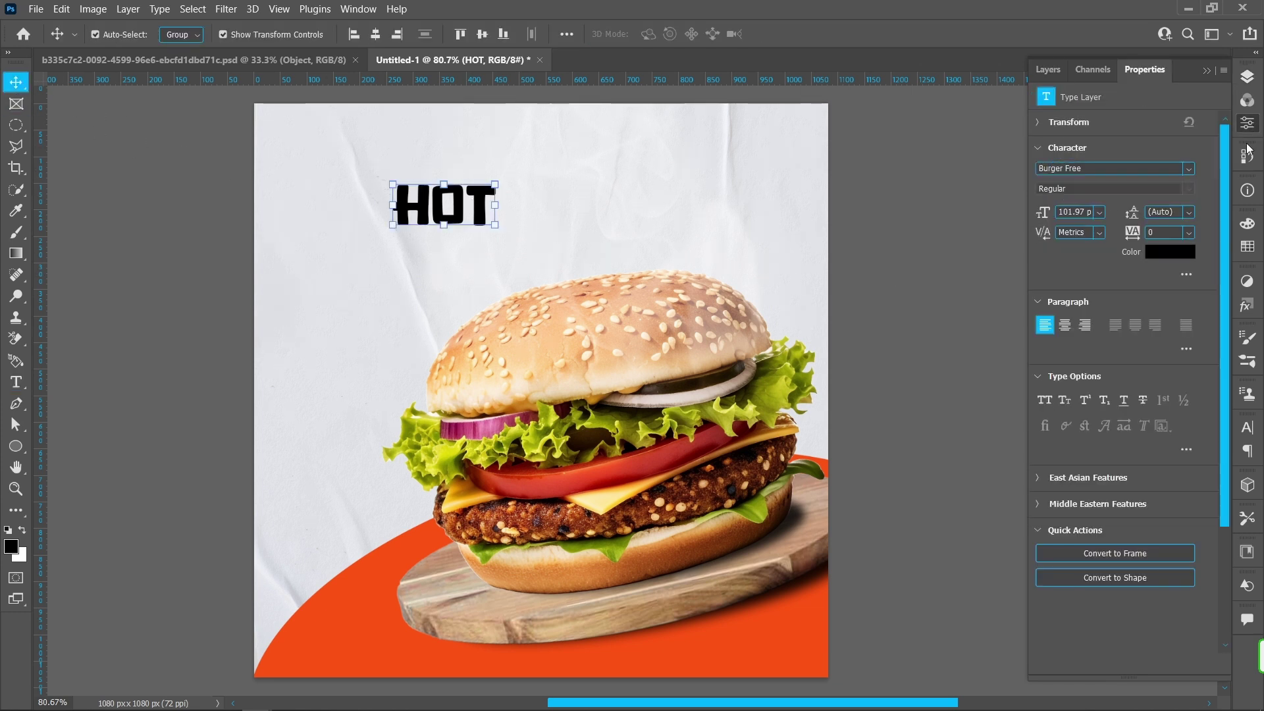
pyautogui.scroll(-2, 1162, 234)
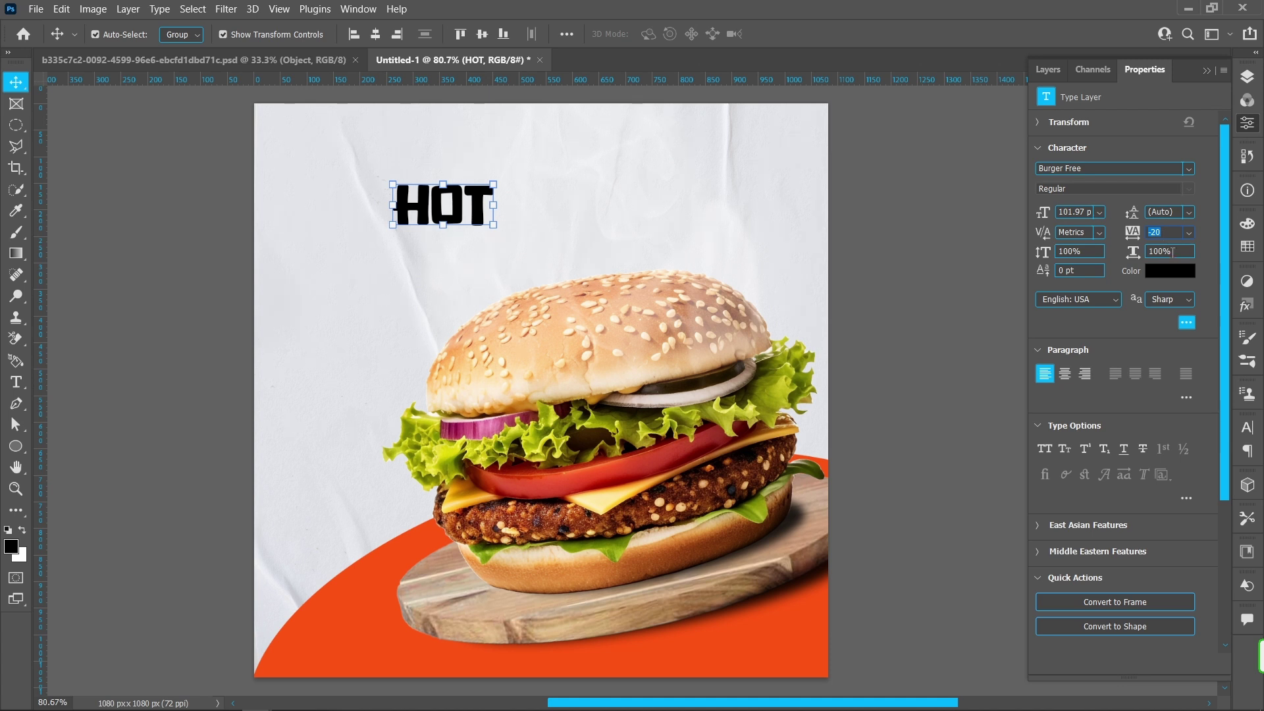
pyautogui.scroll(-1, 1172, 252)
pyautogui.scroll(-2, 1172, 252)
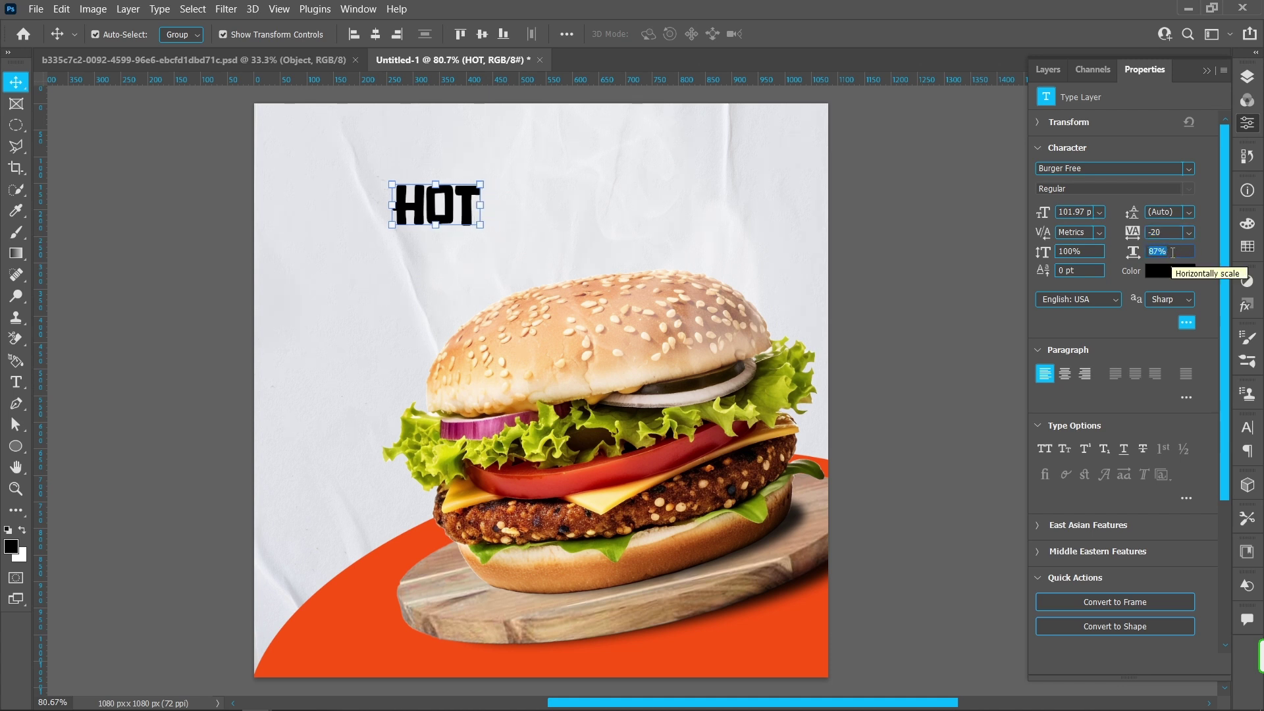
pyautogui.click(1172, 253)
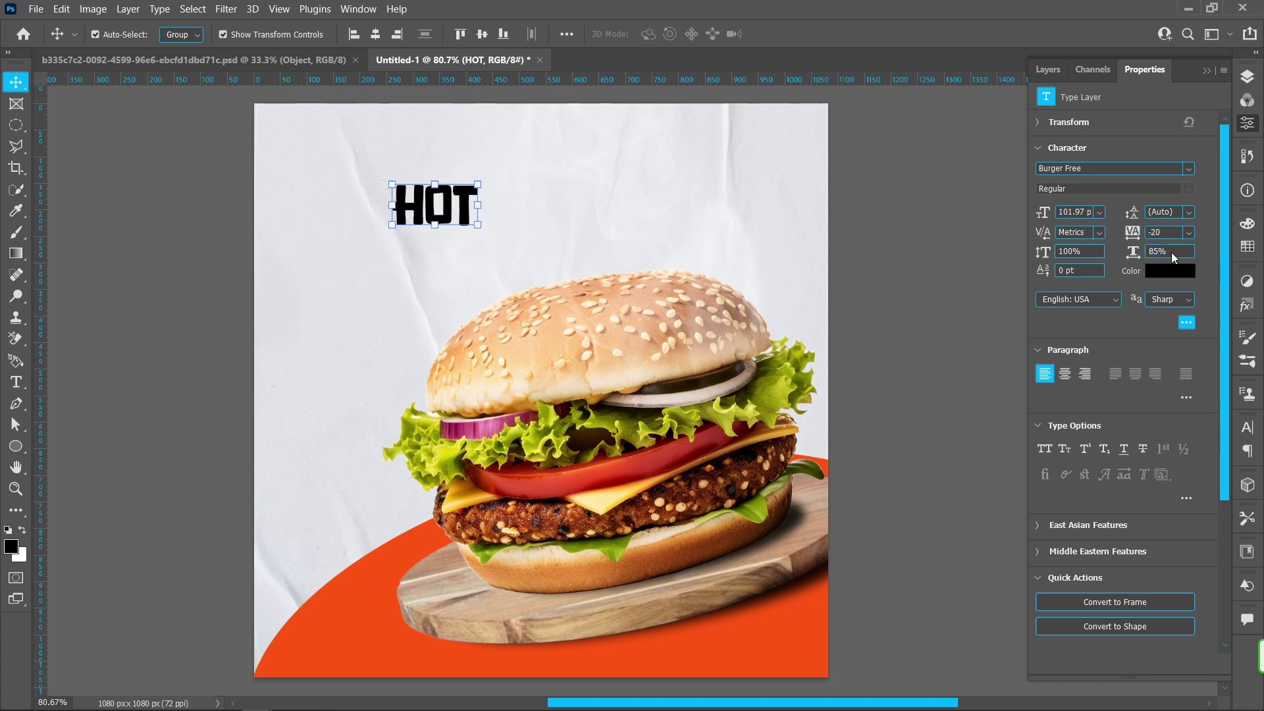
# Step: Enlarge the "HOT" text to about 219 pt and place it in the empty area above the burger's left half
pyautogui.moveTo(484, 203); pyautogui.dragTo(553, 203)
pyautogui.moveTo(389, 203); pyautogui.dragTo(390, 230)
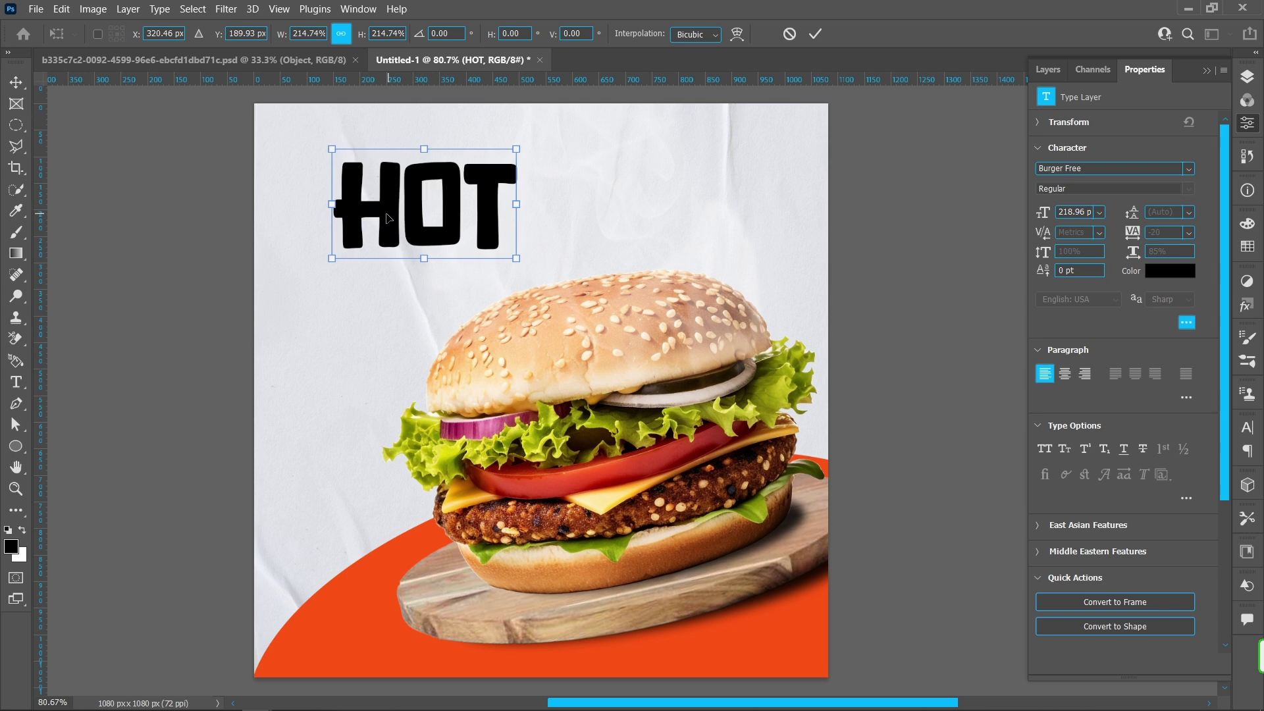
pyautogui.click(815, 34)
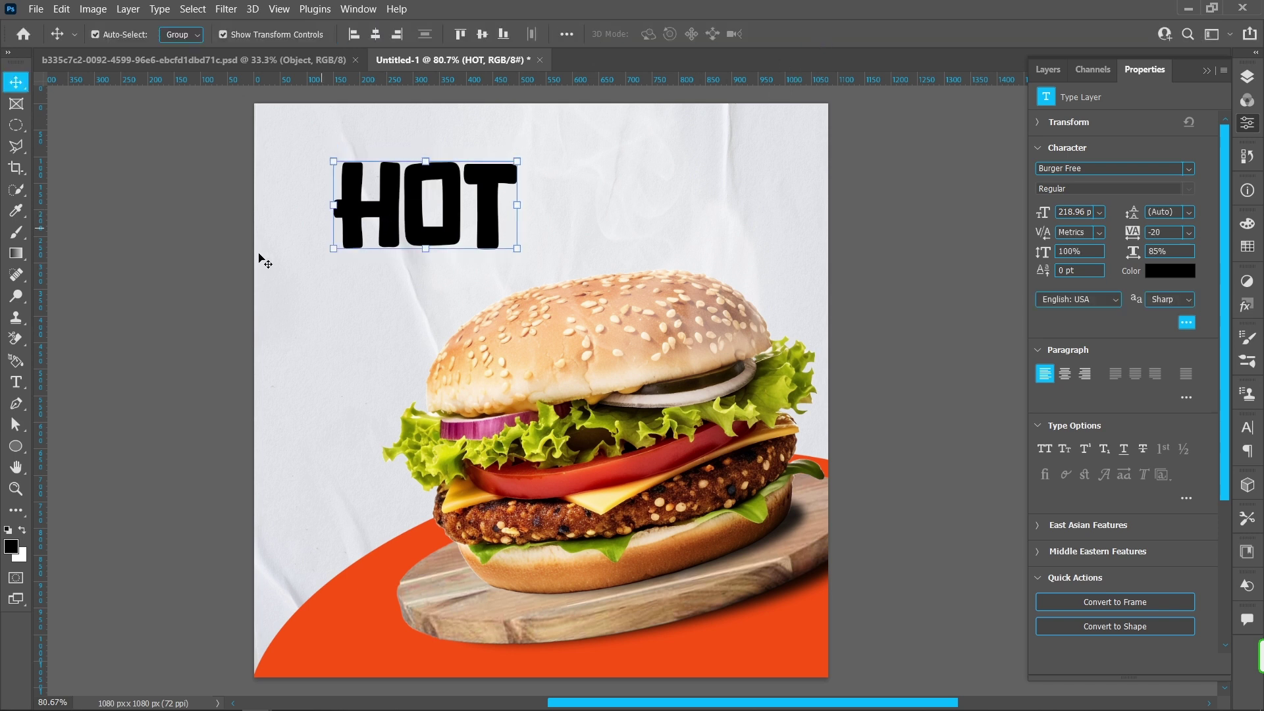
# Step: Draw a closed jagged burst shape about 425 × 231 px around the "HOT" text with the Pen tool
pyautogui.click(16, 403)
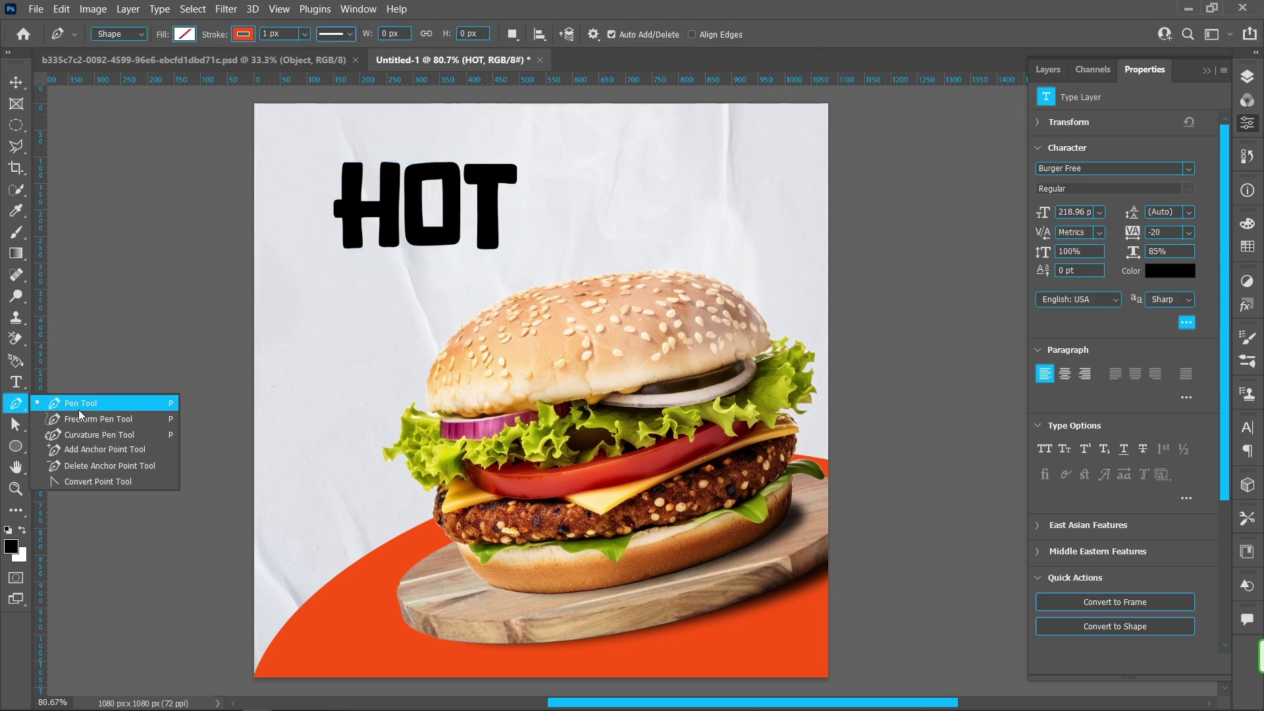
pyautogui.click(79, 408)
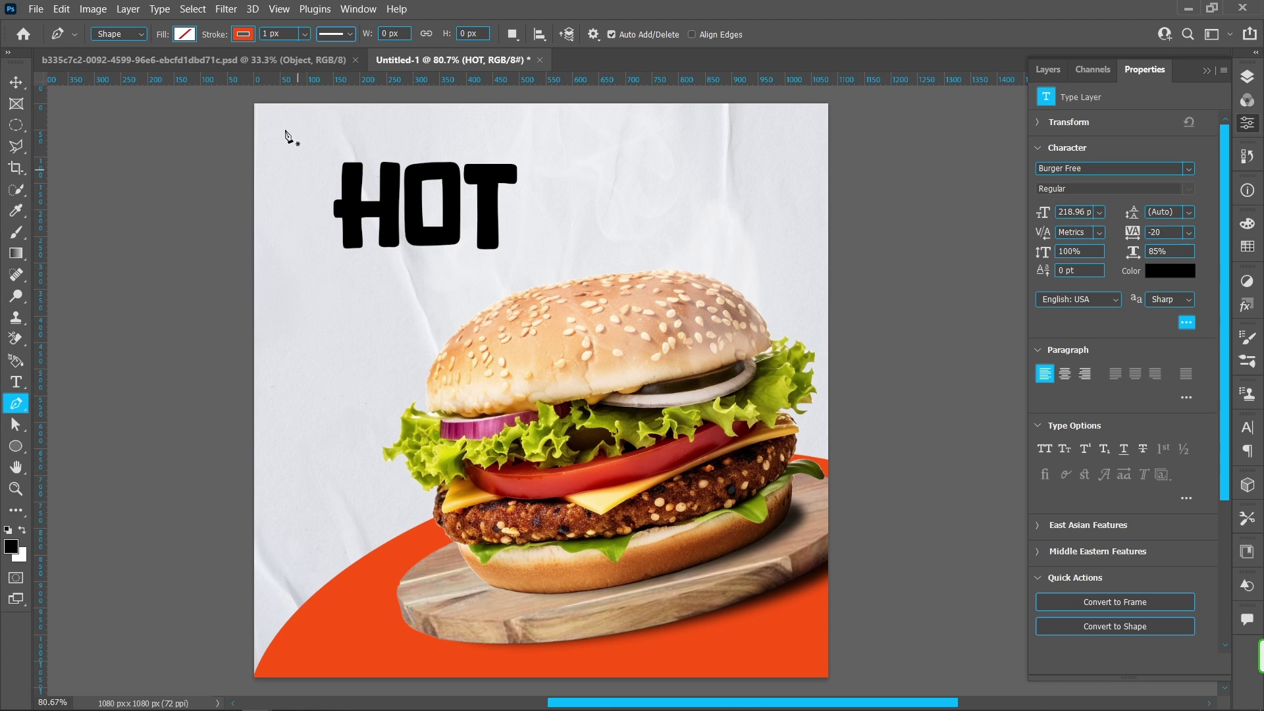
pyautogui.click(334, 188)
pyautogui.click(316, 202)
pyautogui.click(338, 227)
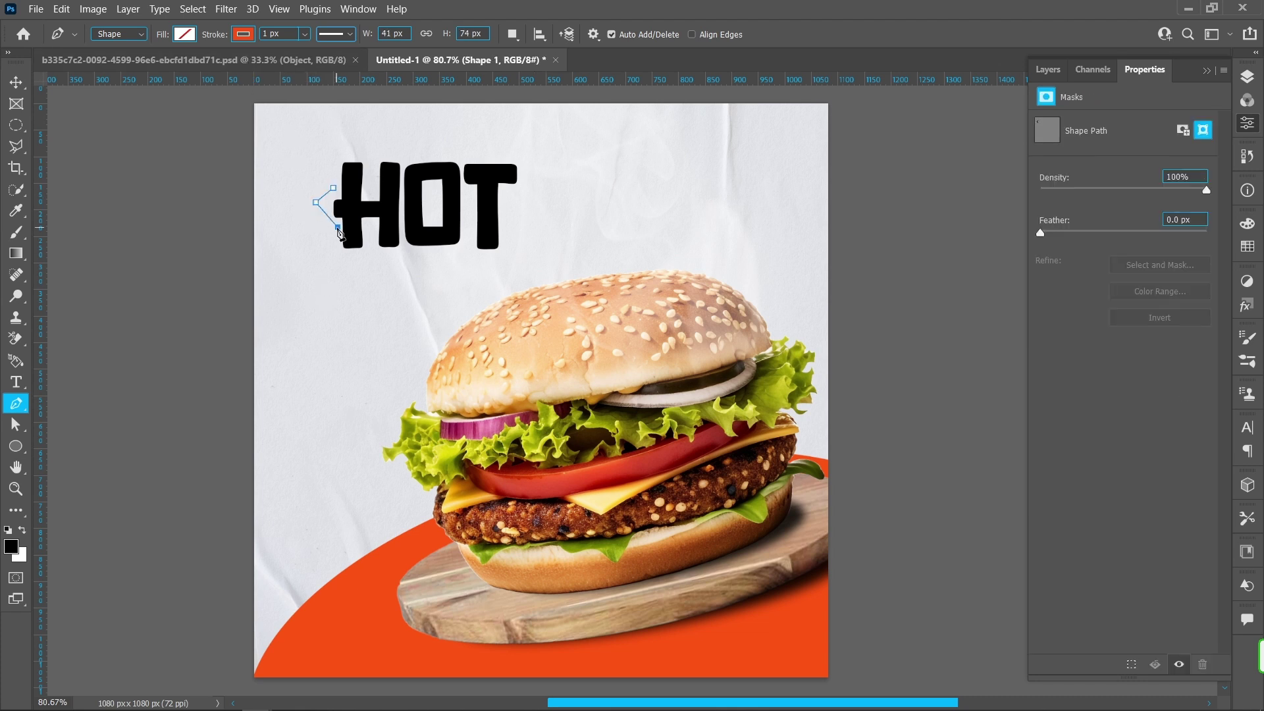
pyautogui.click(338, 256)
pyautogui.click(459, 262)
pyautogui.click(468, 243)
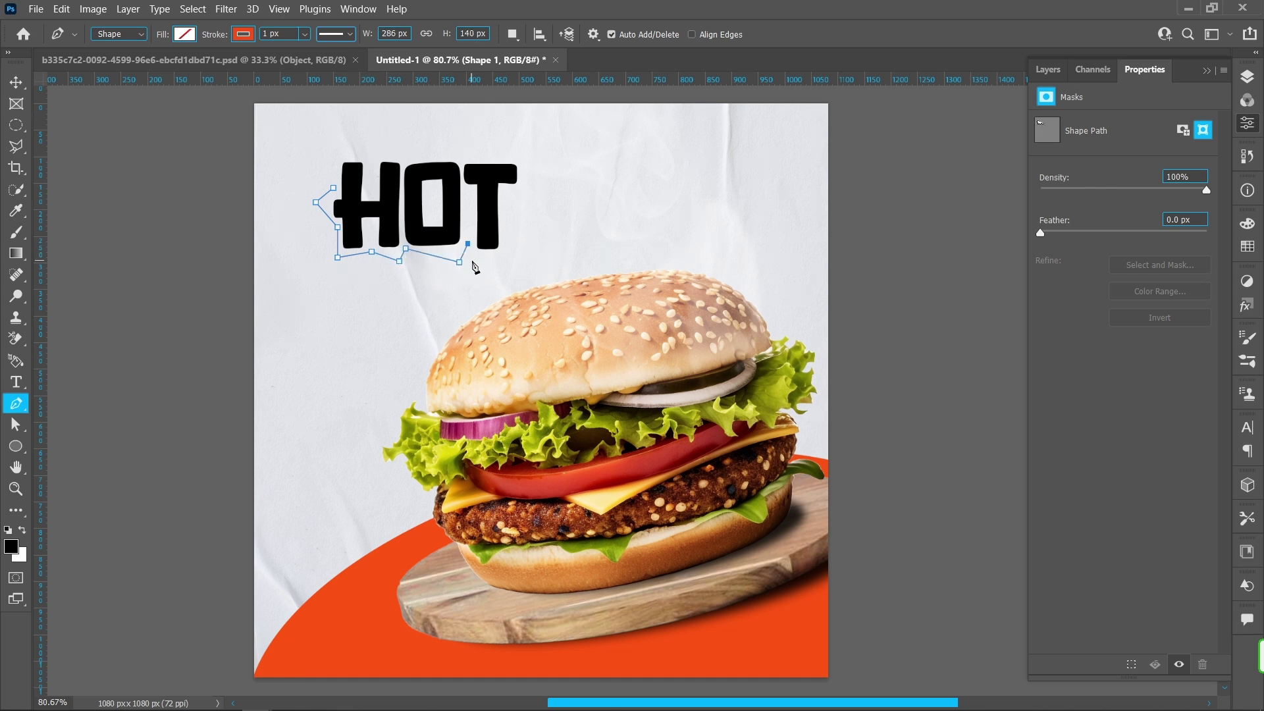
pyautogui.click(506, 197)
pyautogui.click(542, 155)
pyautogui.click(460, 159)
pyautogui.click(429, 141)
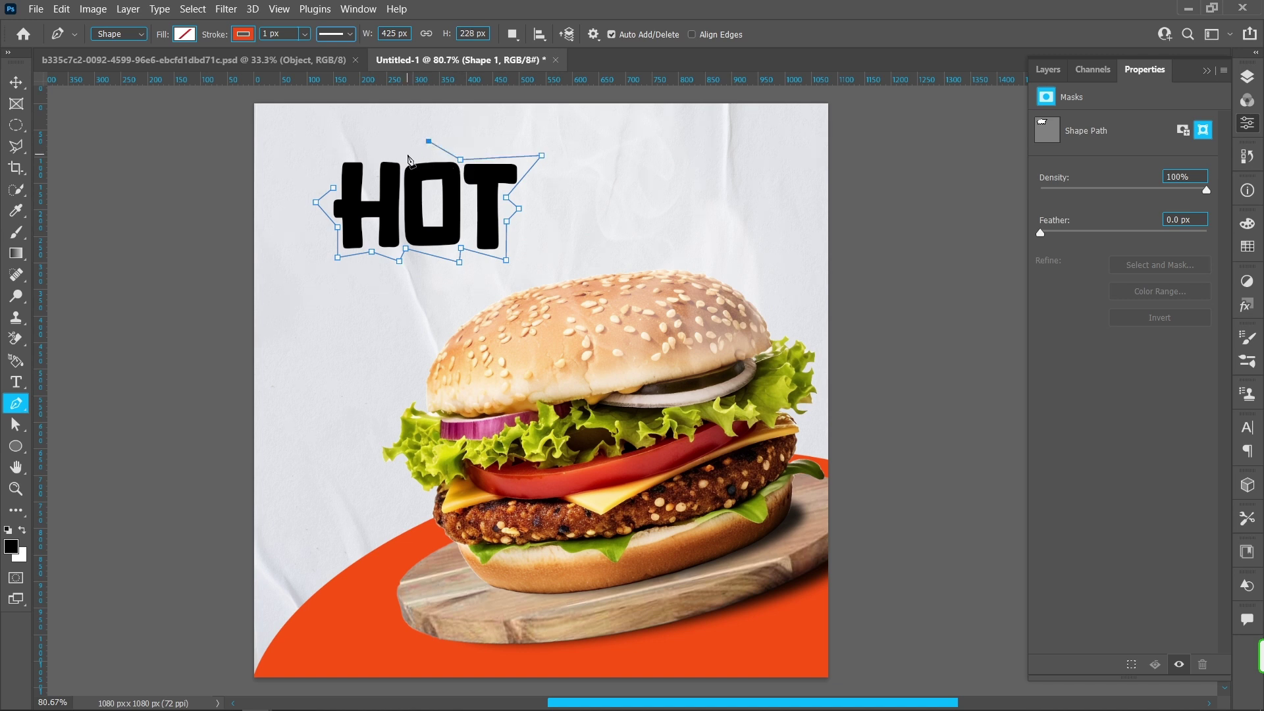
pyautogui.click(330, 149)
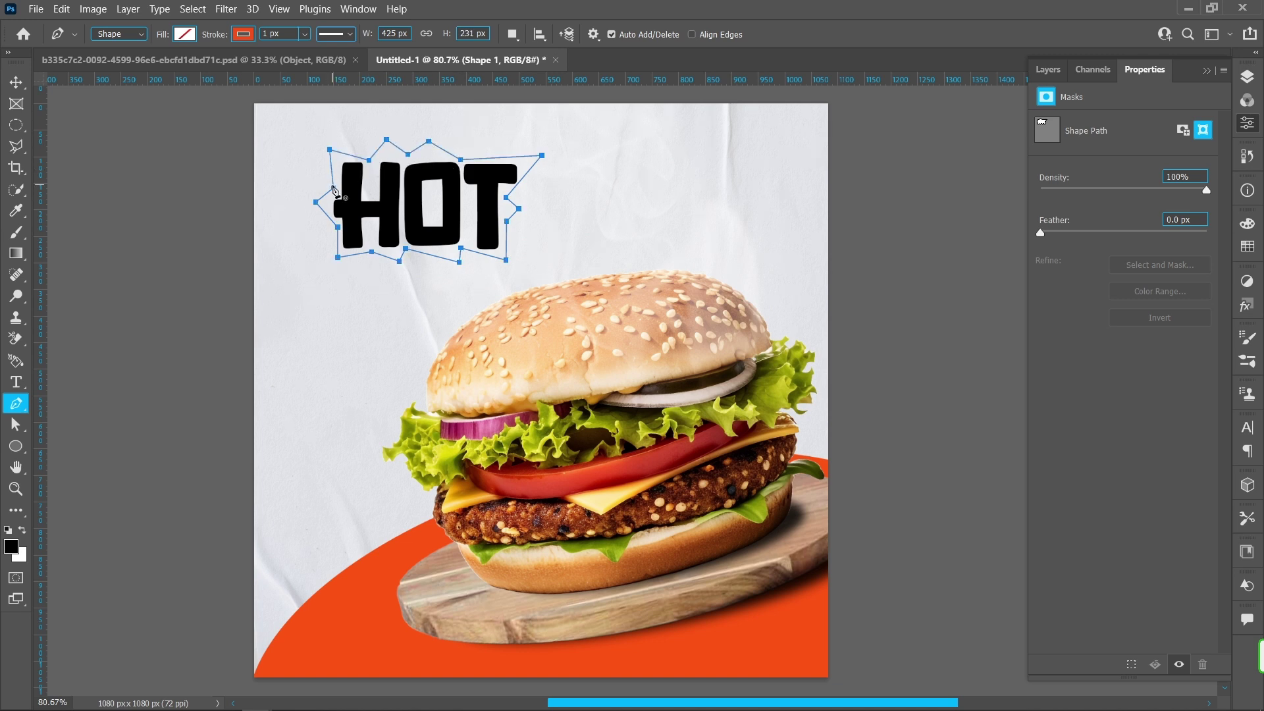
# Step: Remove the burst shape's stroke and fill it with the orange #ff5512 sampled from the bottom curve
pyautogui.click(244, 35)
pyautogui.click(144, 67)
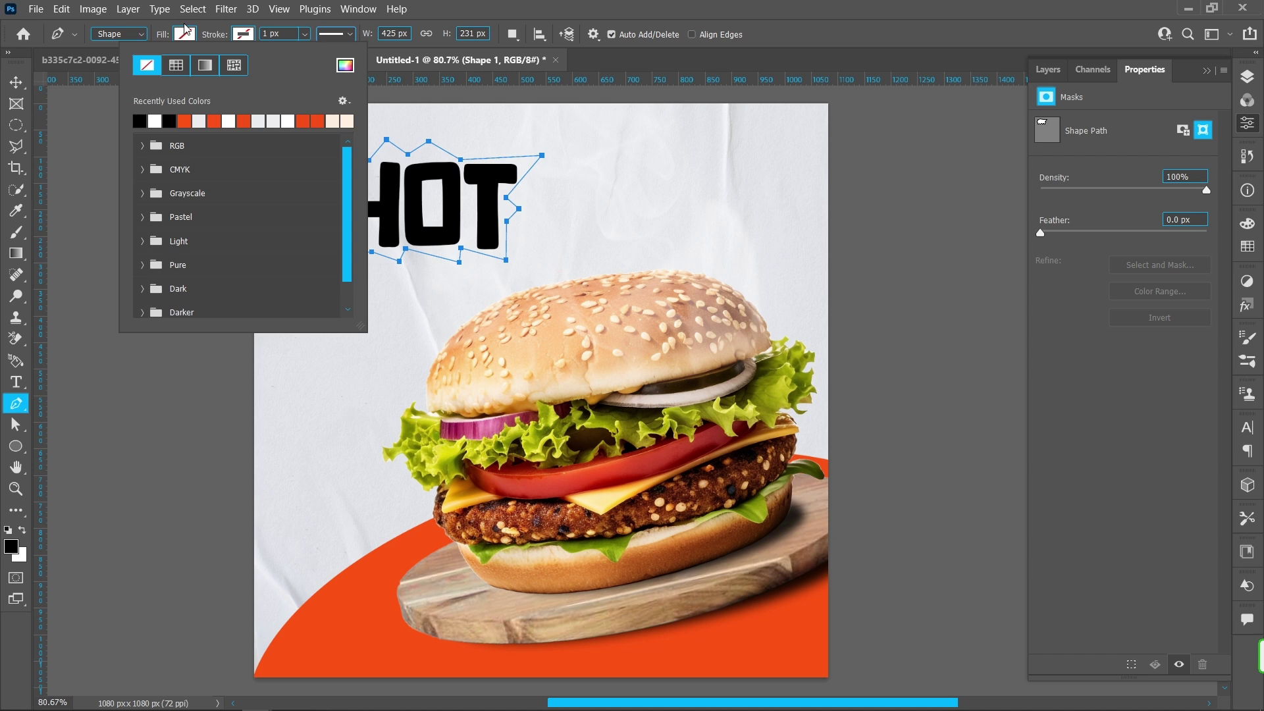
pyautogui.click(185, 34)
pyautogui.click(285, 67)
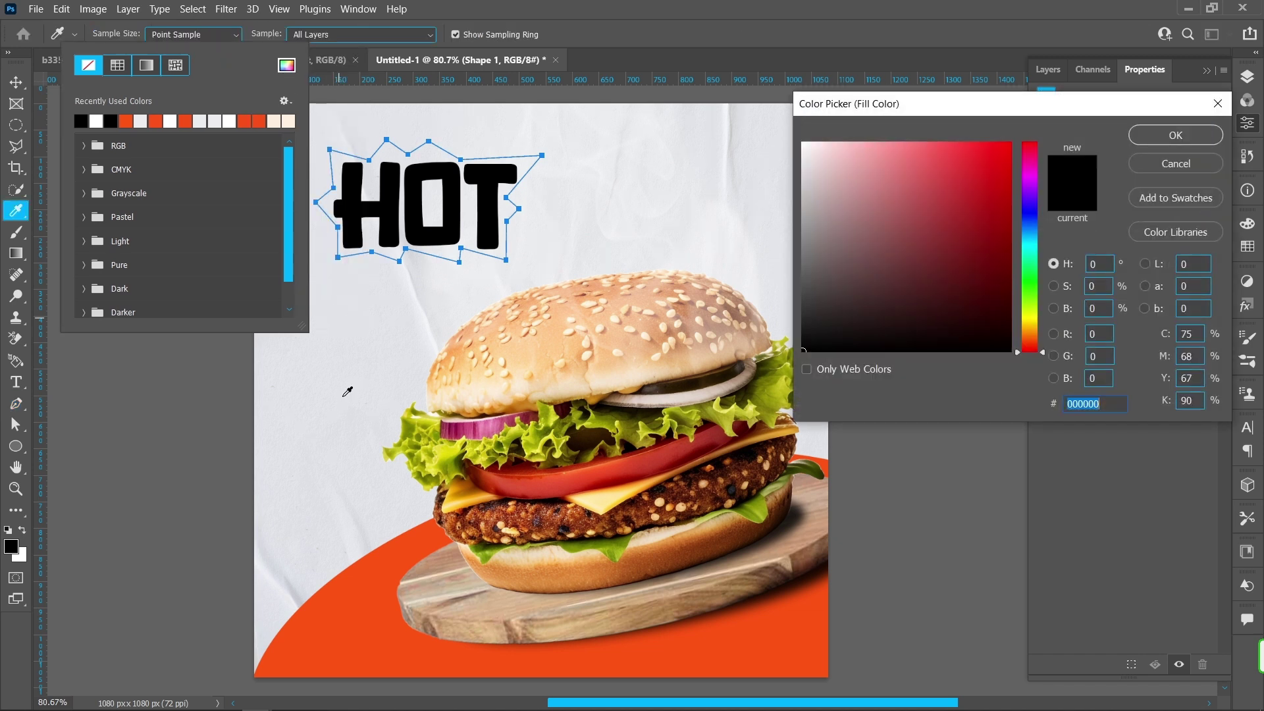
pyautogui.click(353, 622)
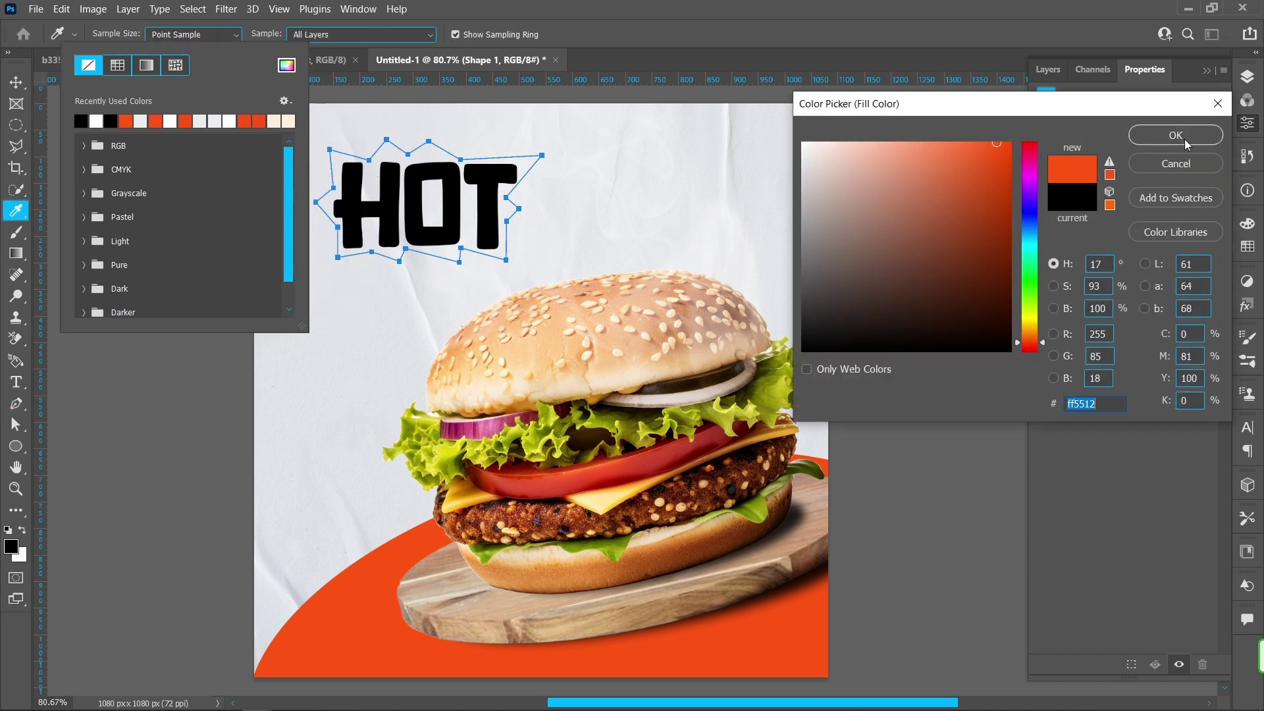
pyautogui.click(1175, 135)
# Step: Move the burst shape's layer beneath the "HOT" text layer
pyautogui.click(16, 82)
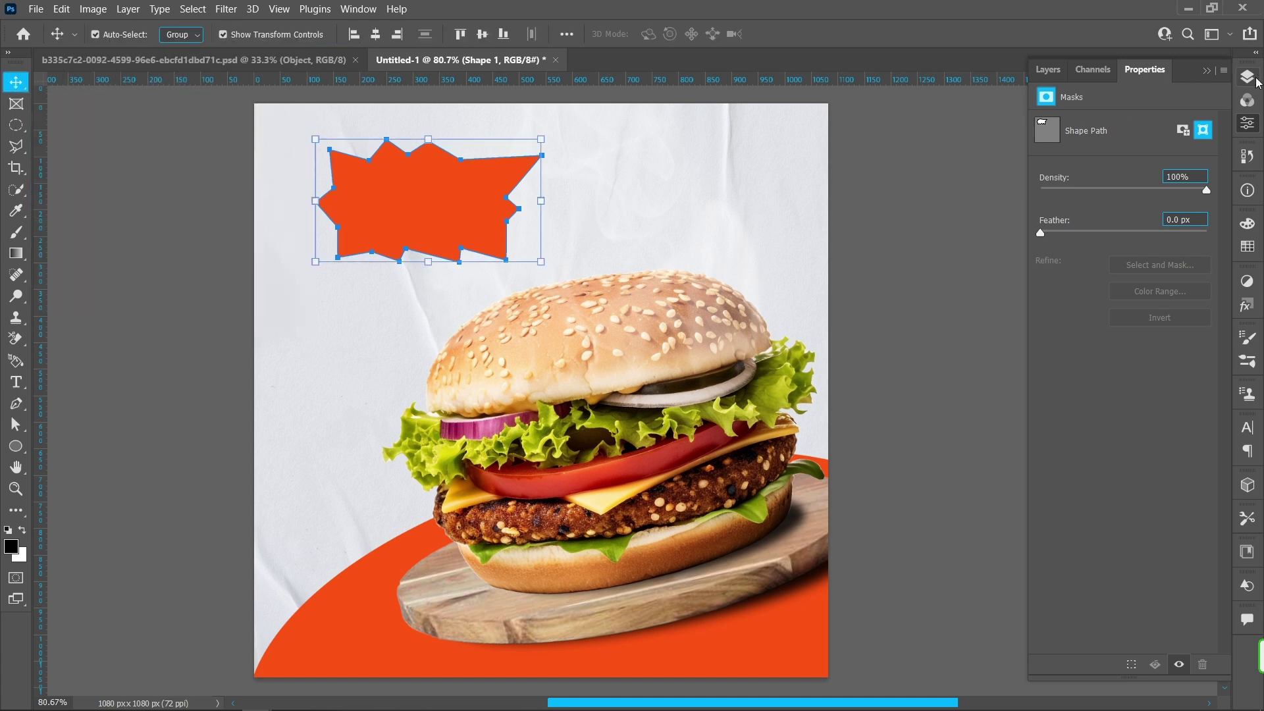
pyautogui.click(1256, 79)
pyautogui.moveTo(1114, 174); pyautogui.dragTo(1128, 215)
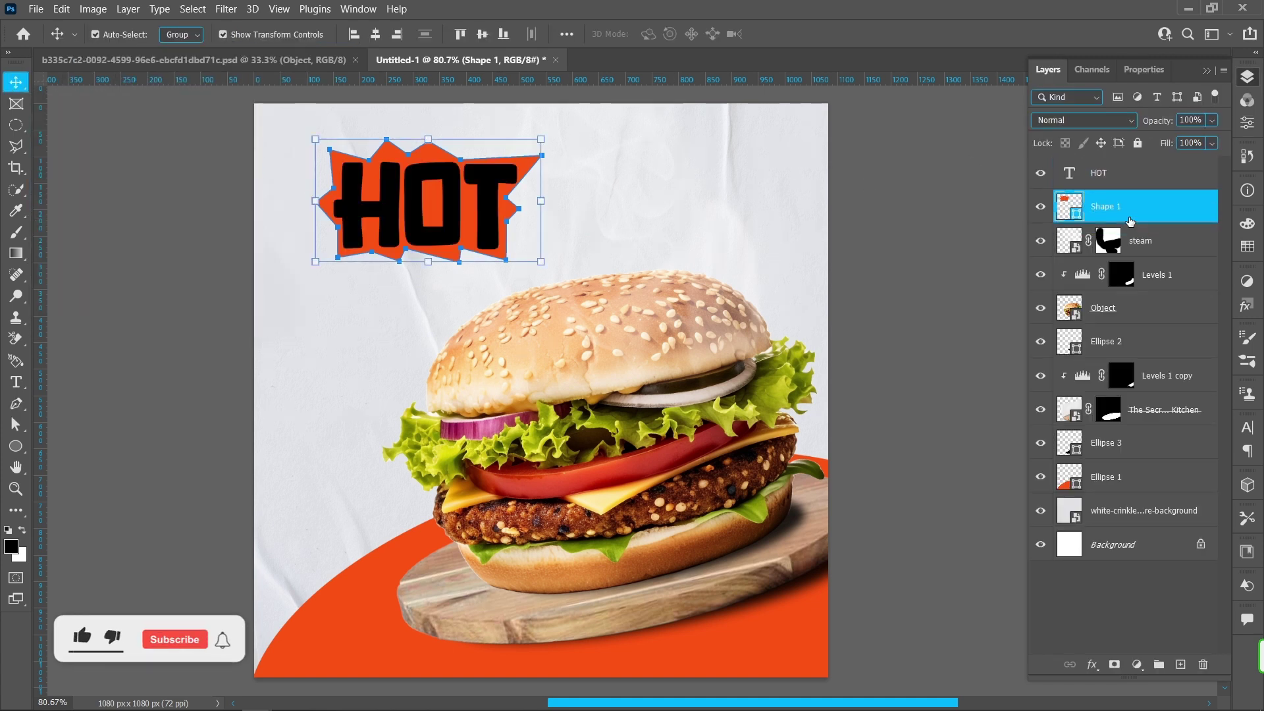
# Step: Recolor the "HOT" text with the light gray #eaebee sampled from the paper background
pyautogui.click(1171, 181)
pyautogui.click(1246, 125)
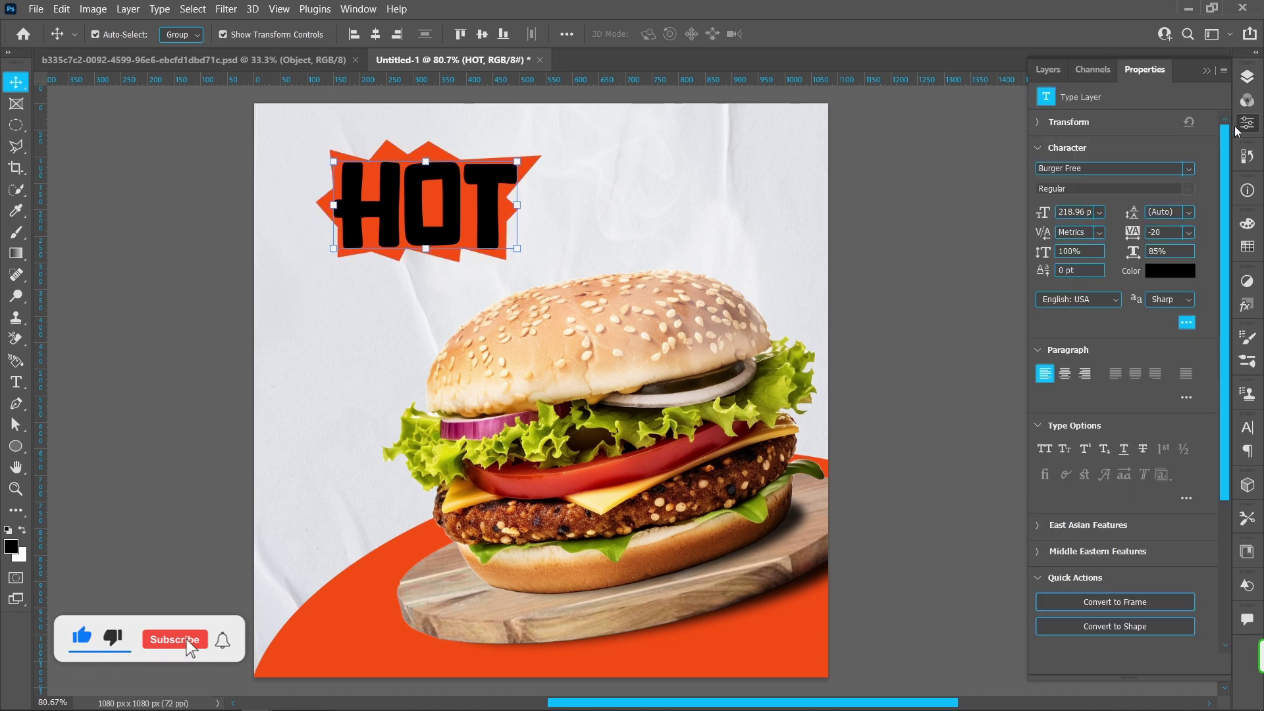
pyautogui.click(1175, 293)
pyautogui.click(548, 221)
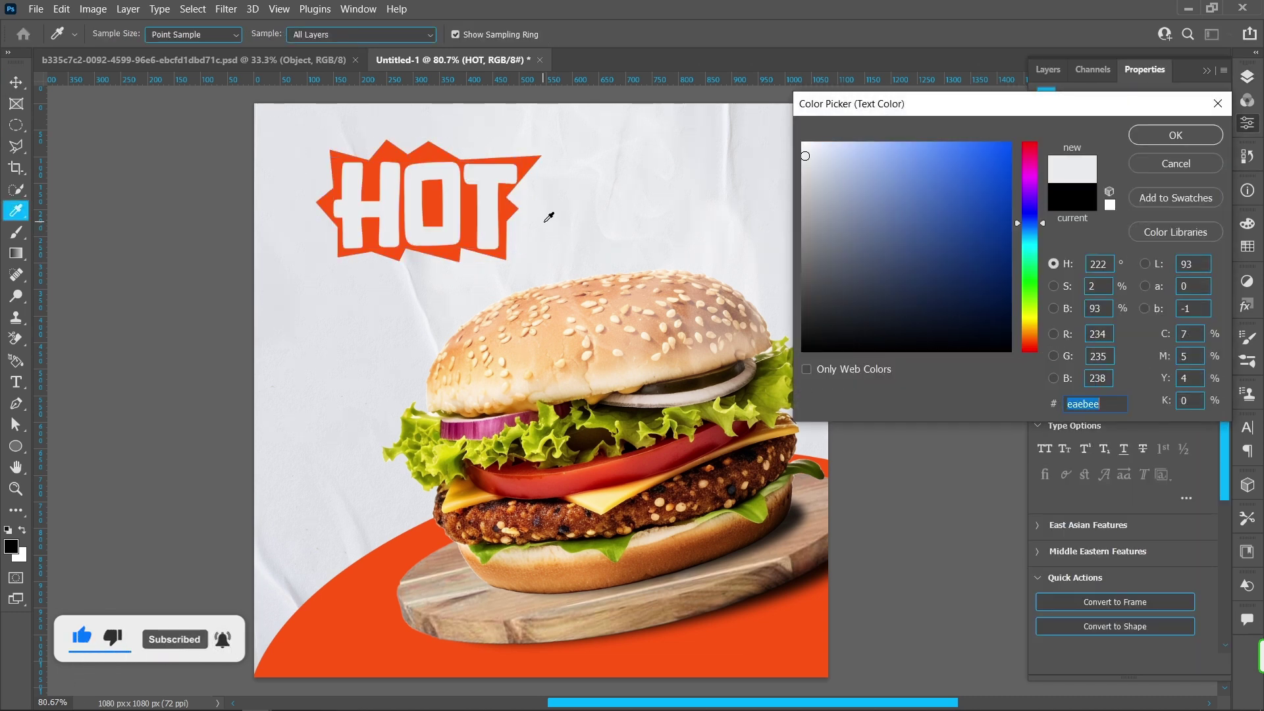
pyautogui.click(1155, 129)
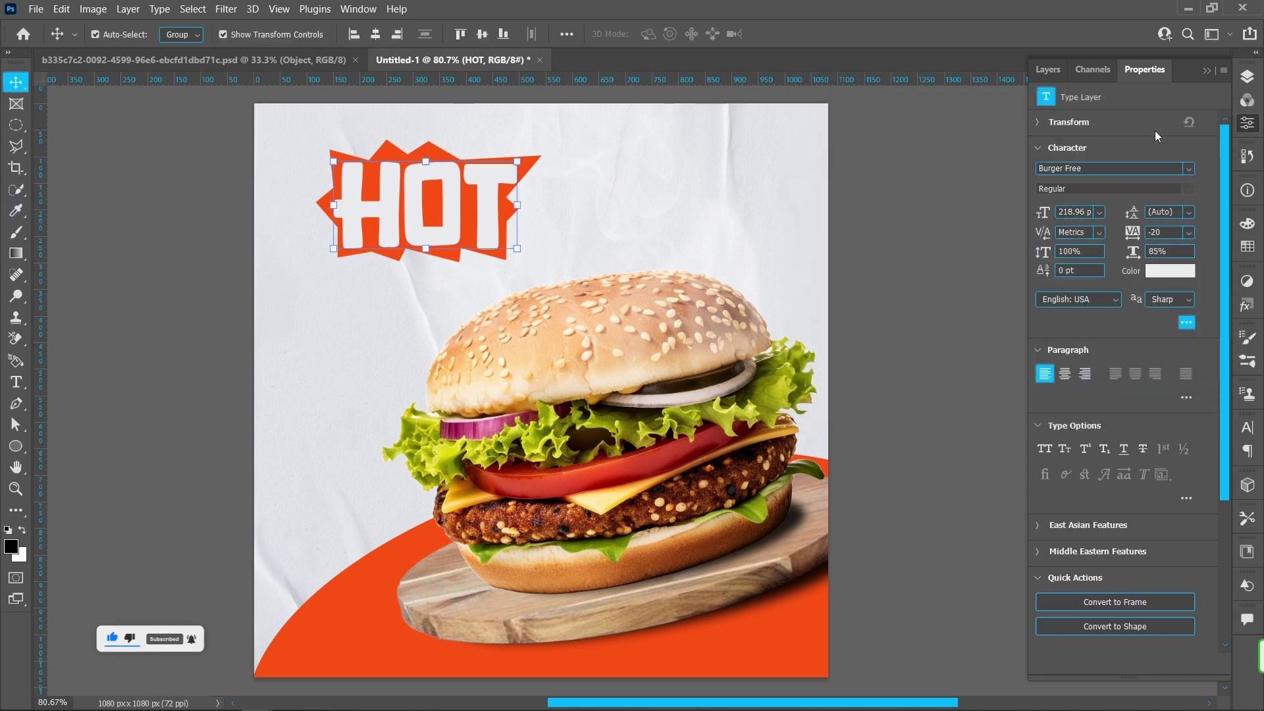
# Step: Start a new text line to the right of the "HOT" burst and color it orange #ff5512, sampled from the curve
pyautogui.click(1246, 77)
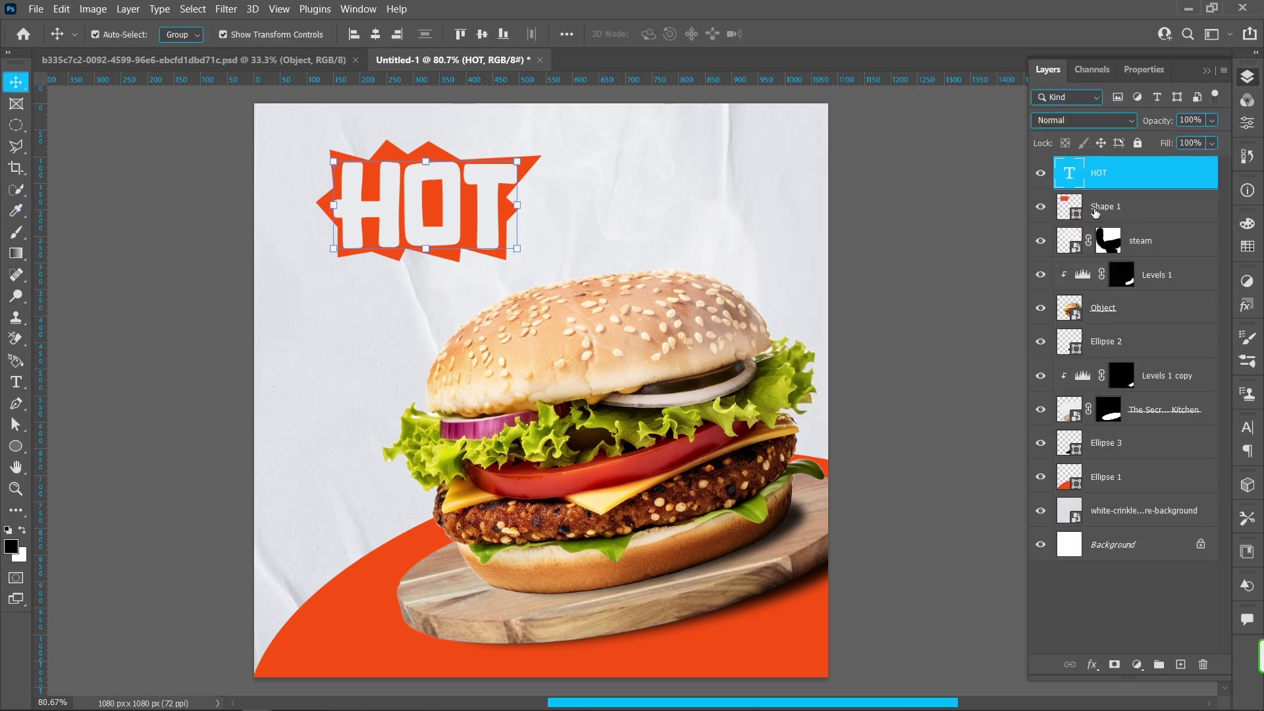
pyautogui.click(974, 270)
pyautogui.click(15, 382)
pyautogui.click(562, 214)
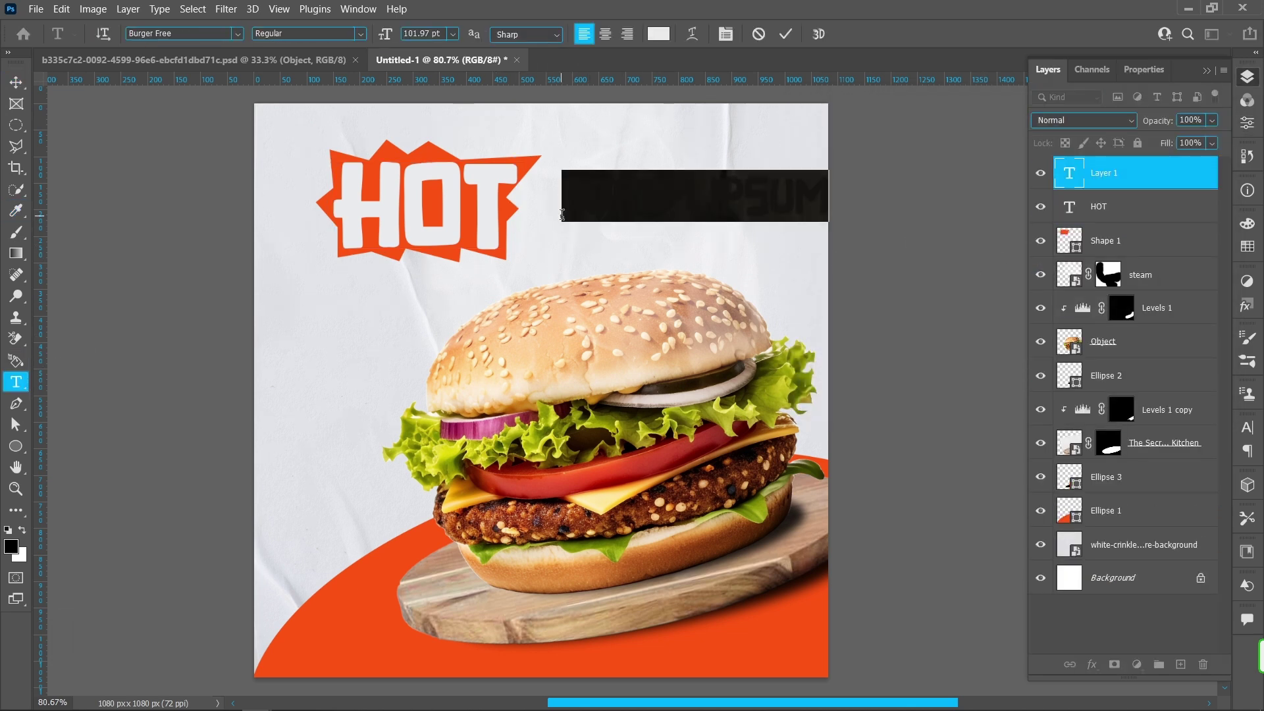
pyautogui.click(659, 34)
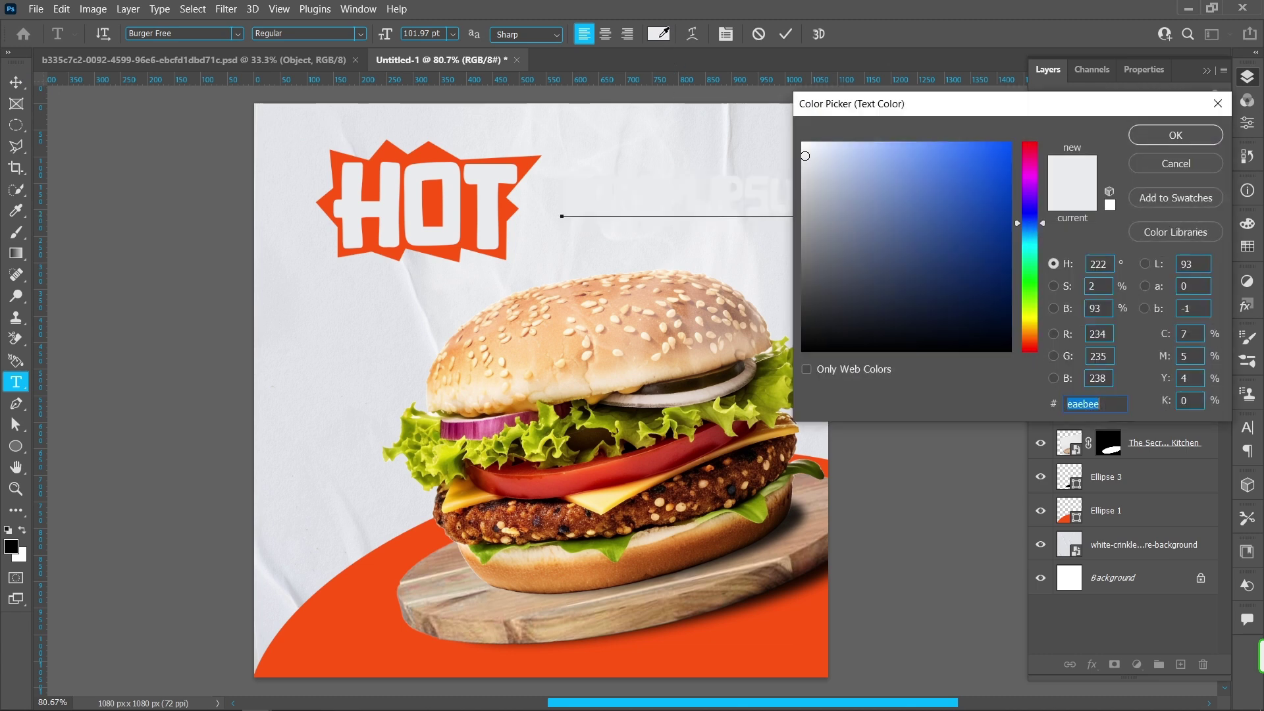
pyautogui.click(317, 650)
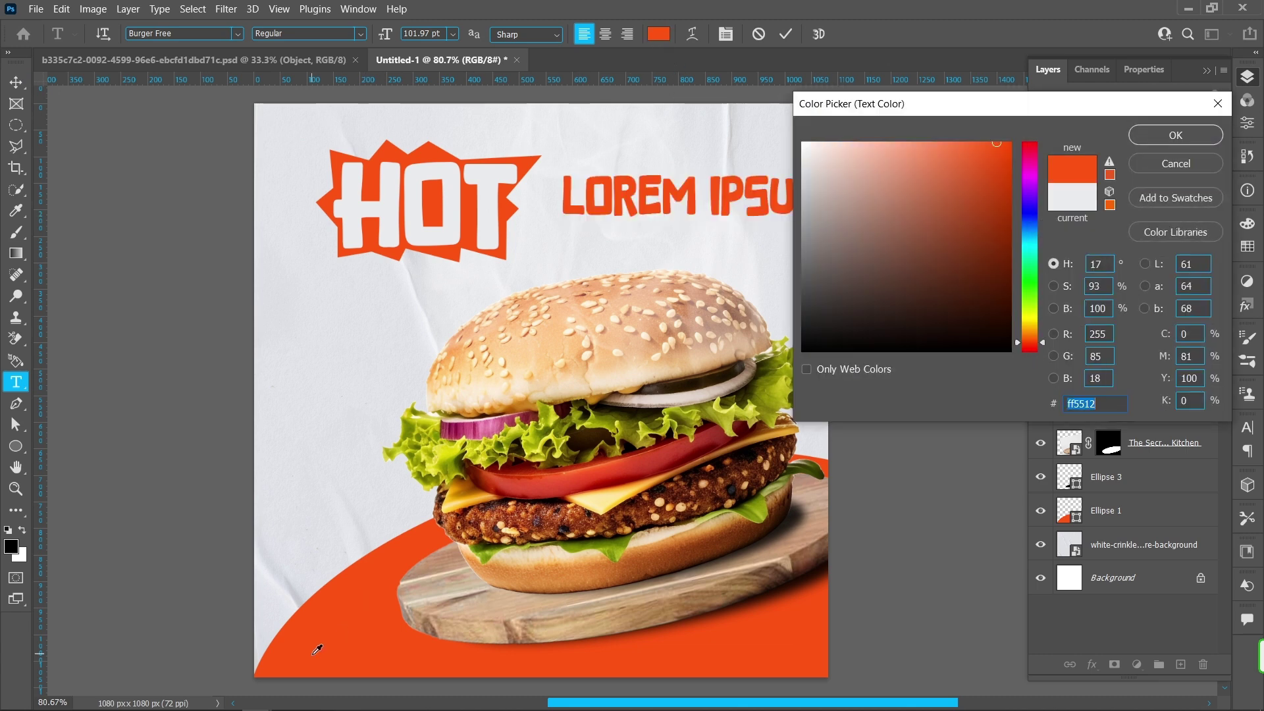
pyautogui.click(1176, 135)
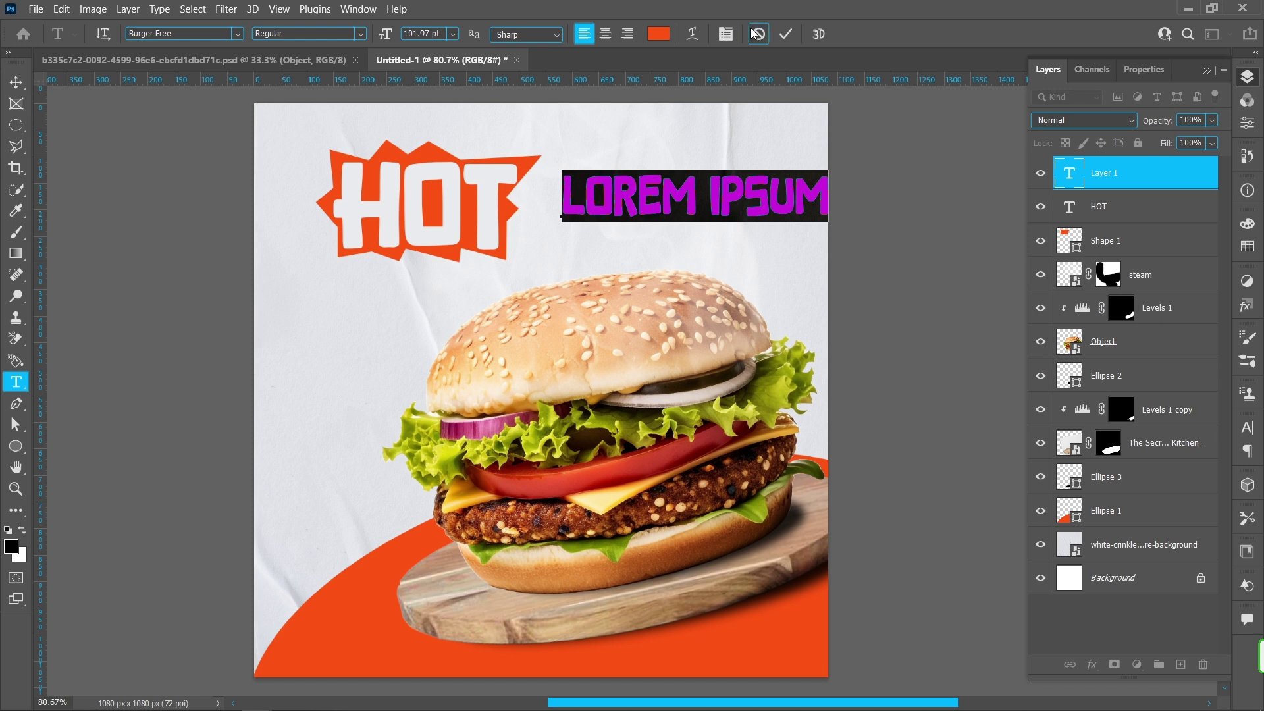
# Step: Set the new text's horizontal scale to 100% and its tracking to 0
pyautogui.click(727, 34)
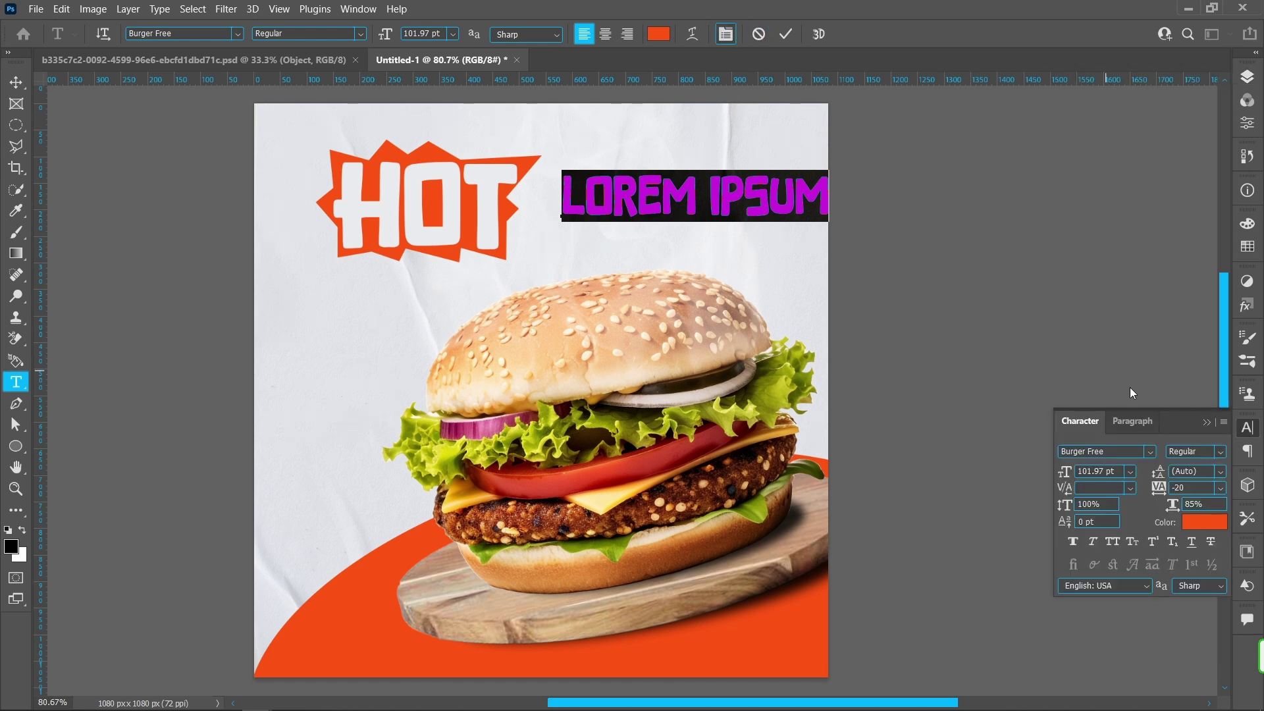
pyautogui.click(1209, 503)
pyautogui.write('100')
pyautogui.press('Return')
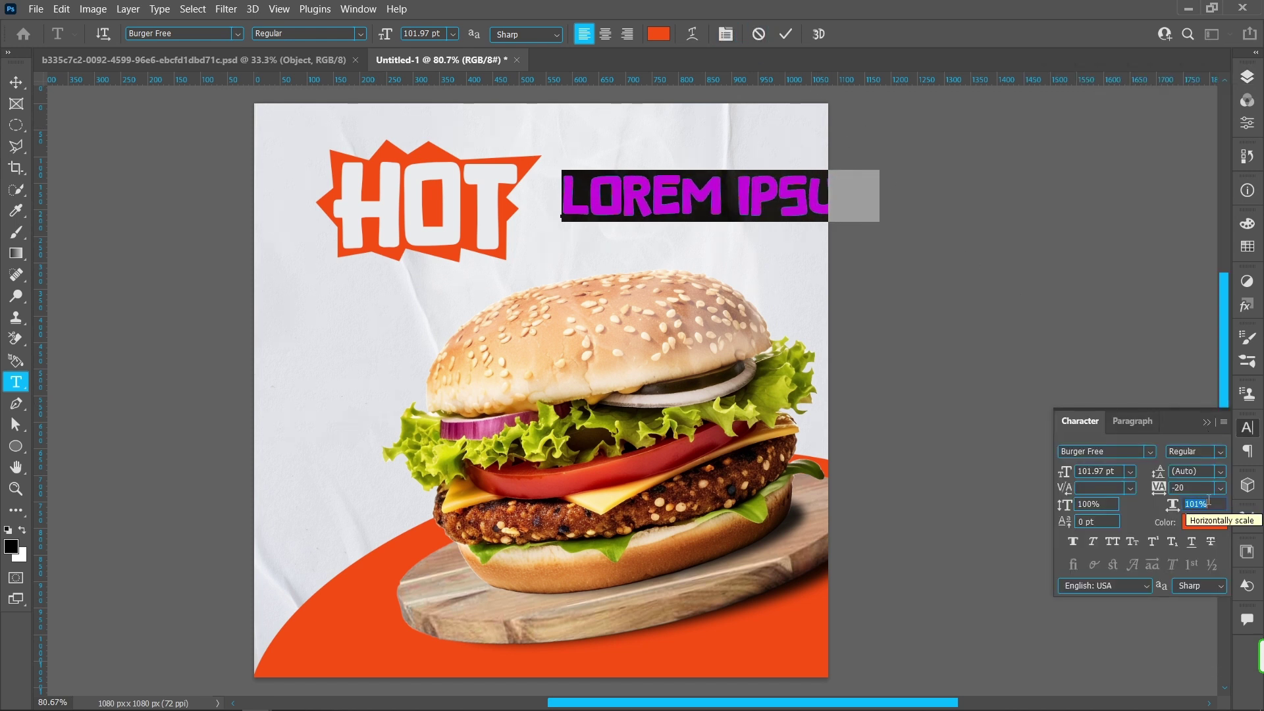
pyautogui.click(1207, 489)
pyautogui.press('BackSpace')
pyautogui.press('BackSpace')
pyautogui.press('BackSpace')
pyautogui.write('0')
pyautogui.press('Return')
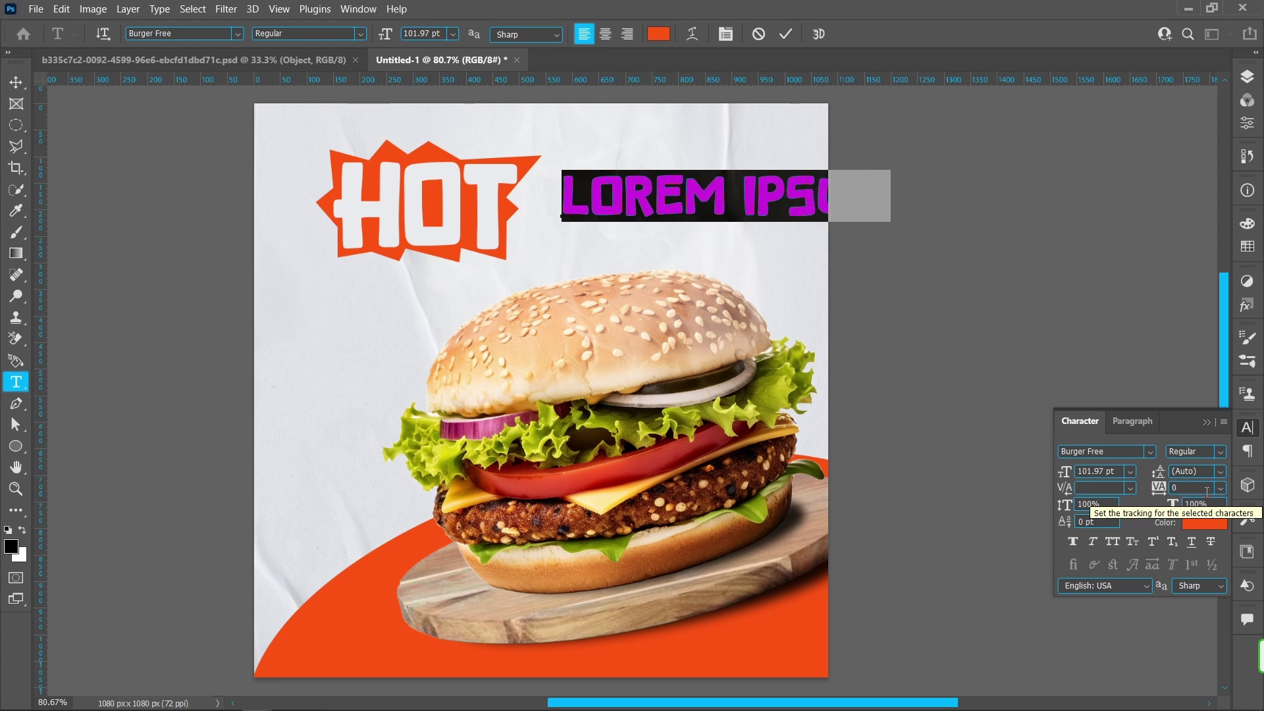
# Step: Enter "SPECIAL" as the new line's text
pyautogui.write('SPE')
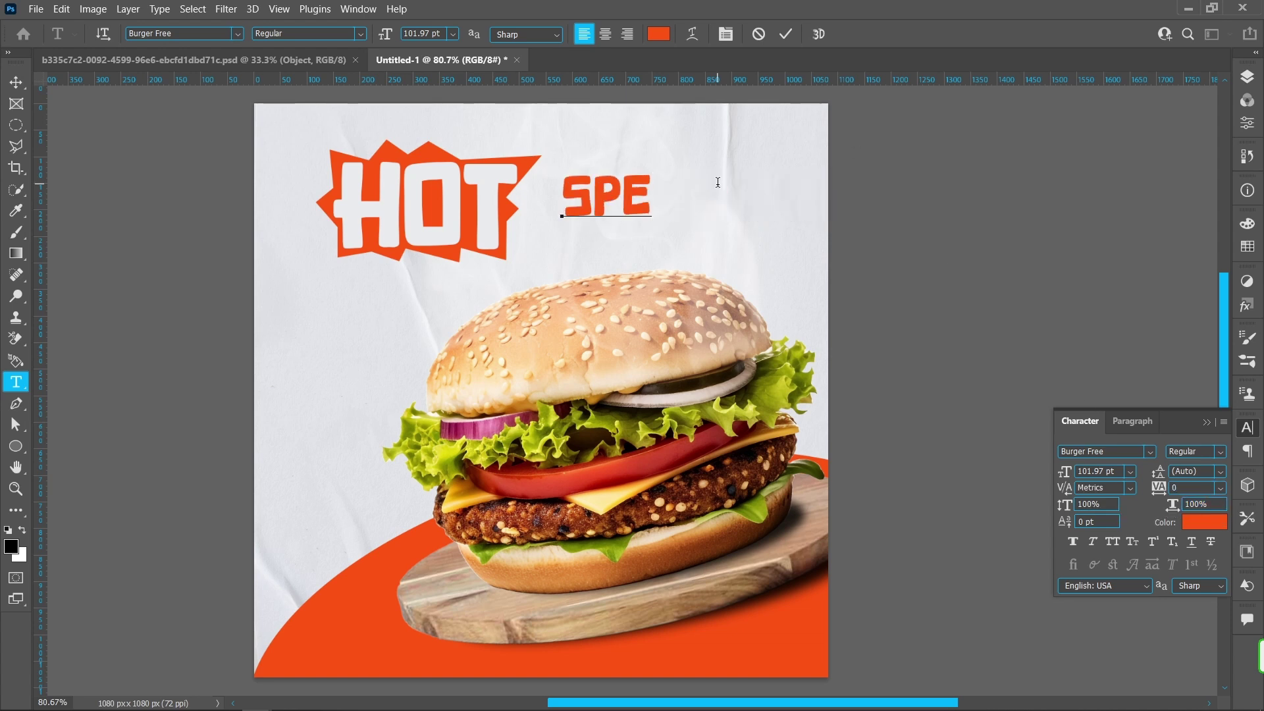
pyautogui.write('CIAL')
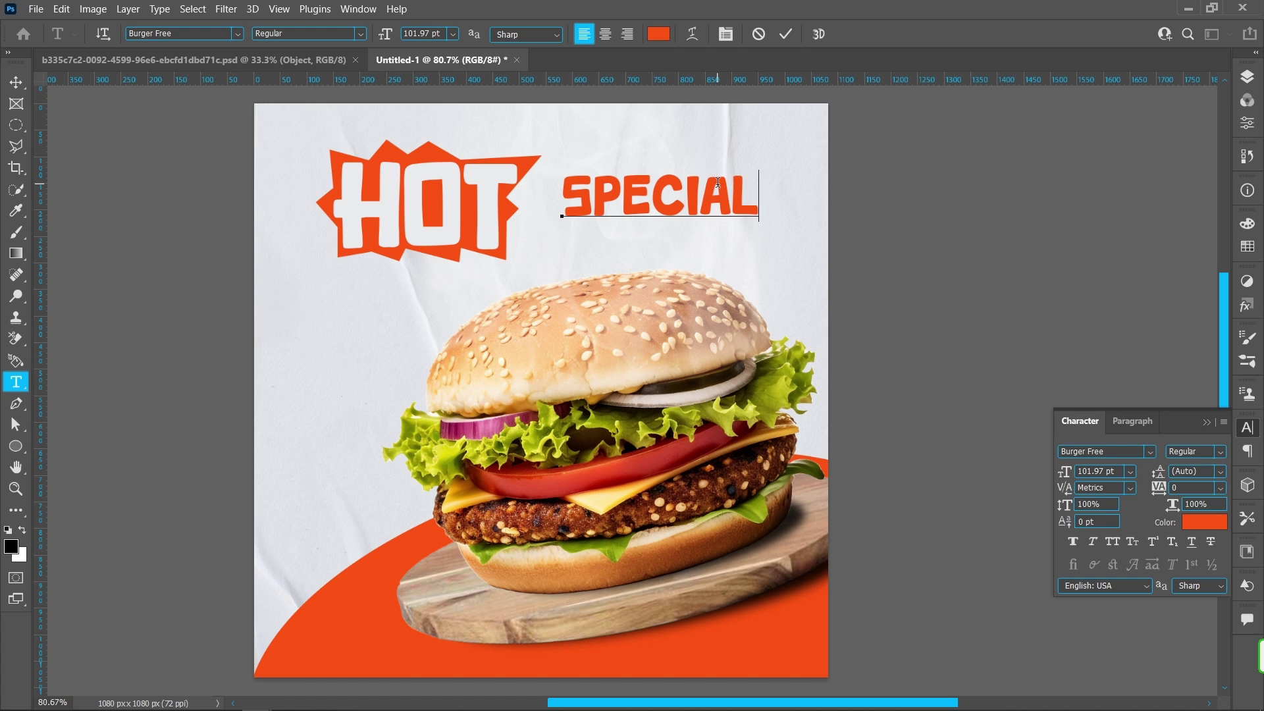
pyautogui.click(785, 34)
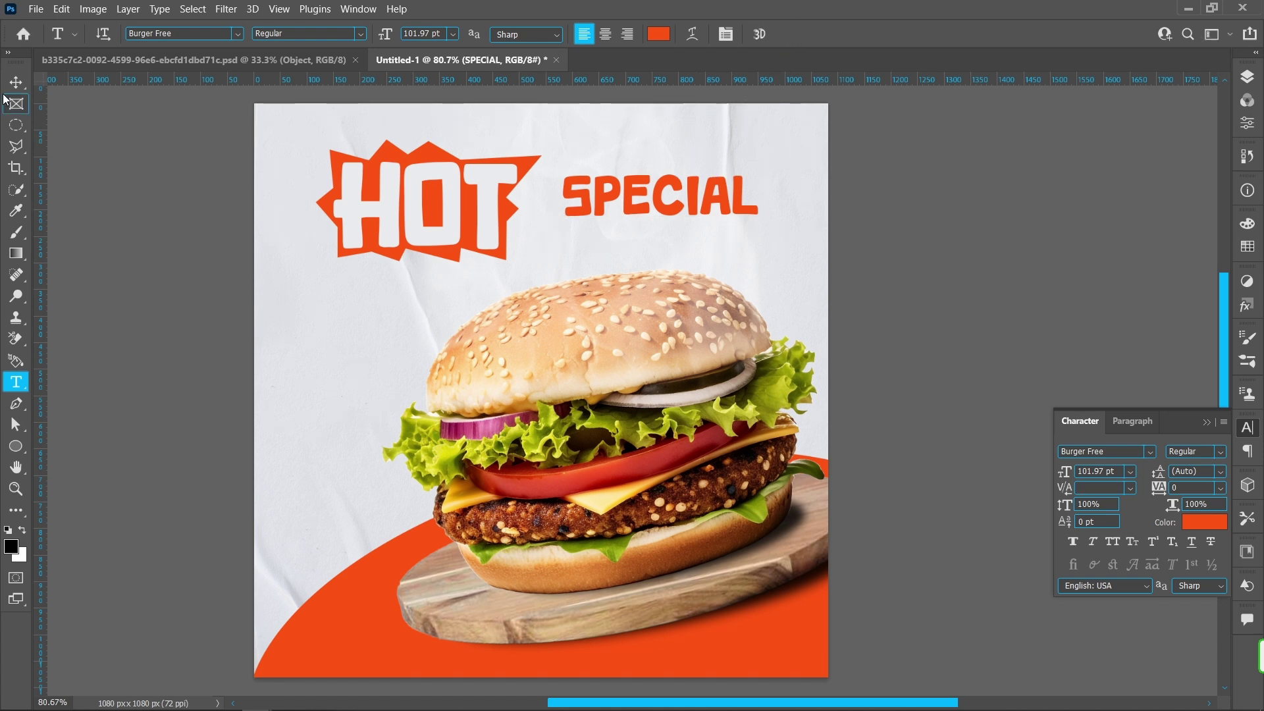
# Step: Duplicate the "SPECIAL" text directly below itself and change the copy to "BURGER"
pyautogui.click(16, 82)
pyautogui.moveTo(643, 190); pyautogui.dragTo(641, 252)
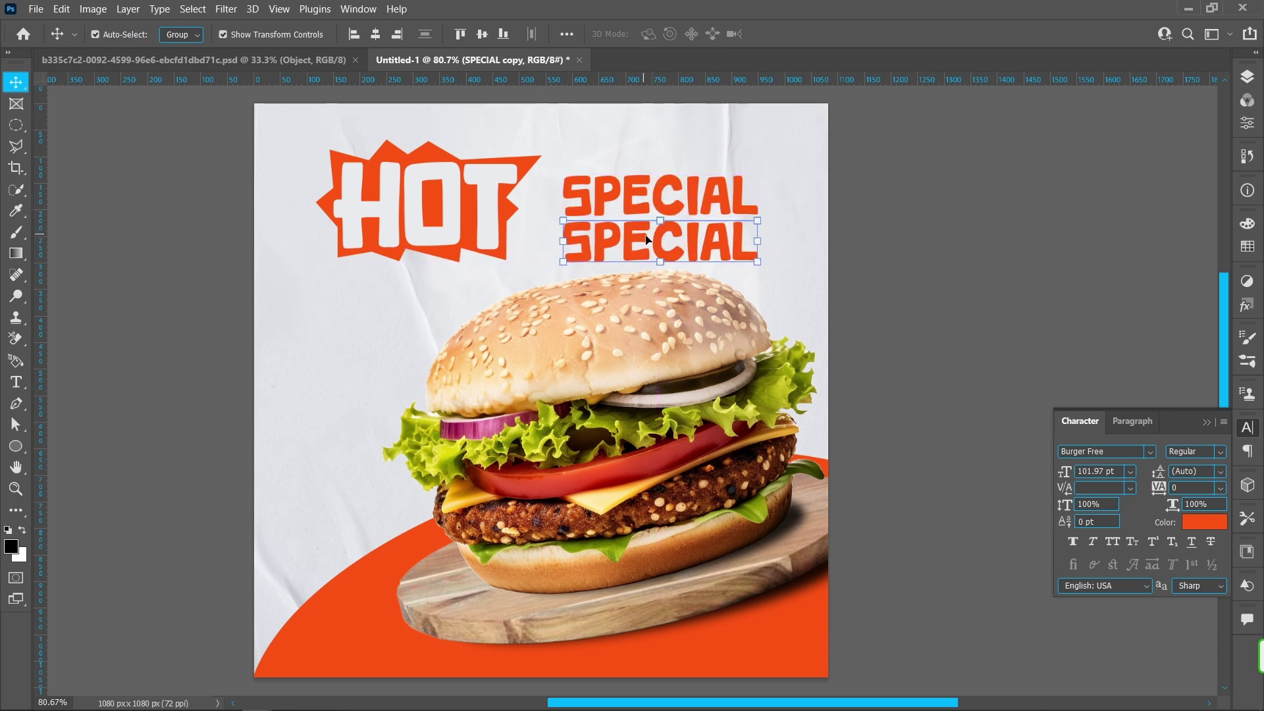
pyautogui.doubleClick(648, 233)
pyautogui.write('BURGER')
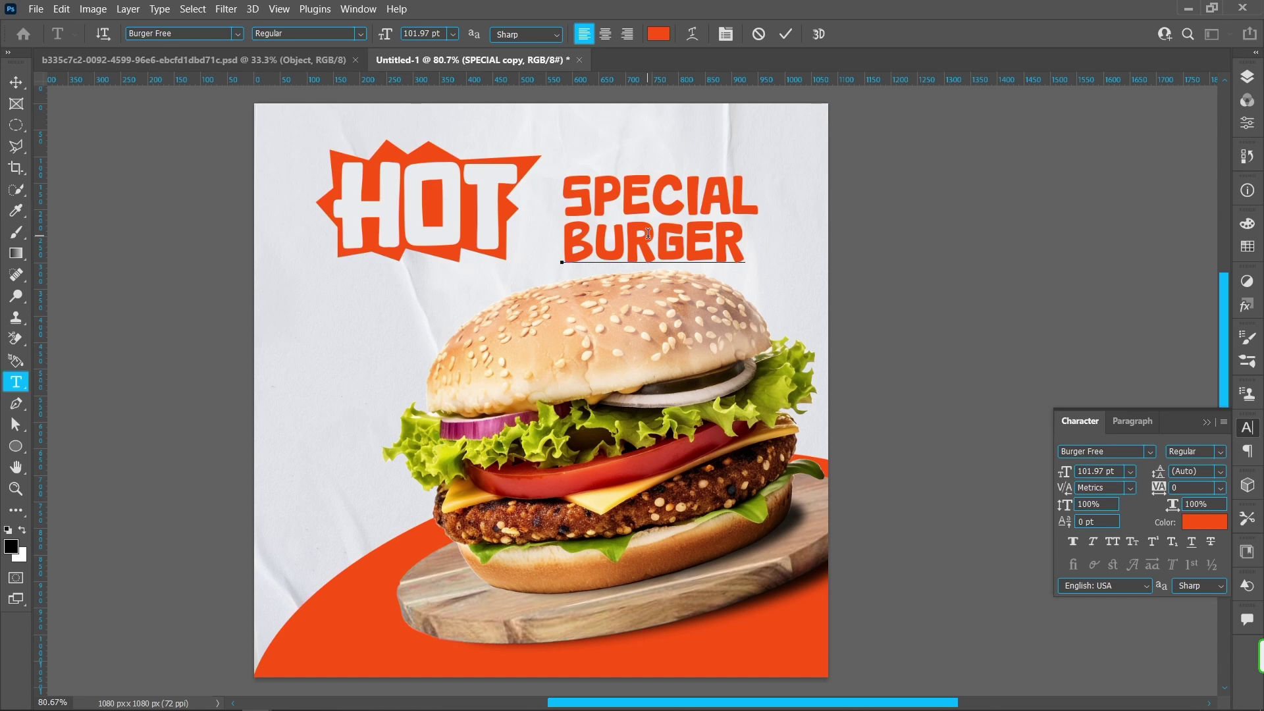
pyautogui.click(786, 34)
# Step: Scale the "SPECIAL" text down to about 95 pt so its width matches "BURGER"
pyautogui.hotkey('ctrl', 't')
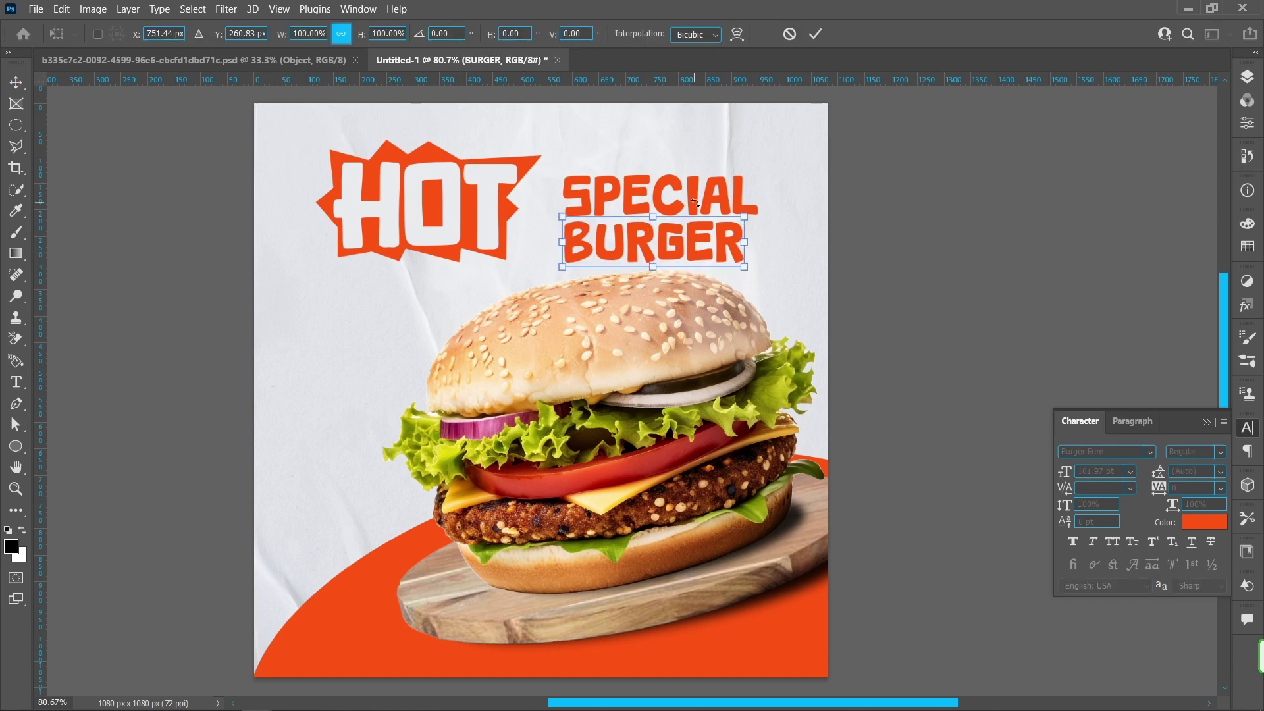
pyautogui.click(815, 34)
pyautogui.click(746, 191)
pyautogui.moveTo(761, 196); pyautogui.dragTo(745, 196)
pyautogui.click(821, 36)
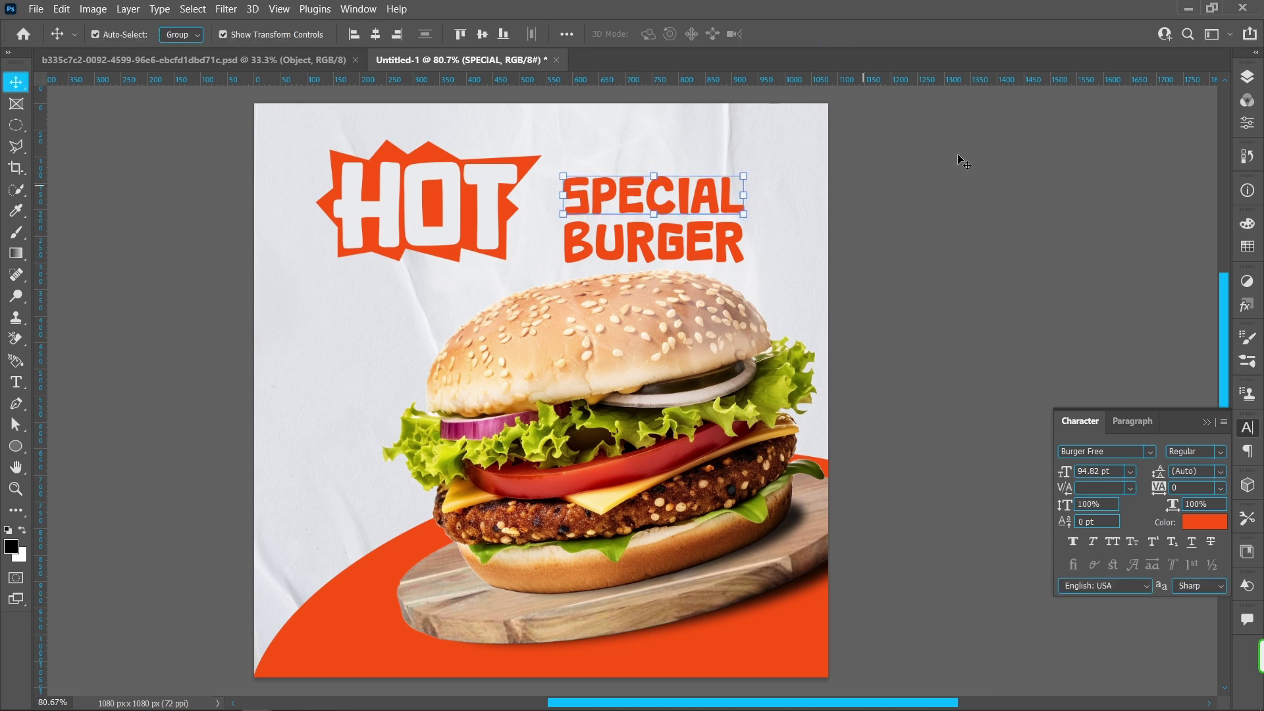
# Step: Enlarge the "SPECIAL" and "BURGER" texts together to about 113% and place them right beside the "HOT" burst
pyautogui.click(1254, 79)
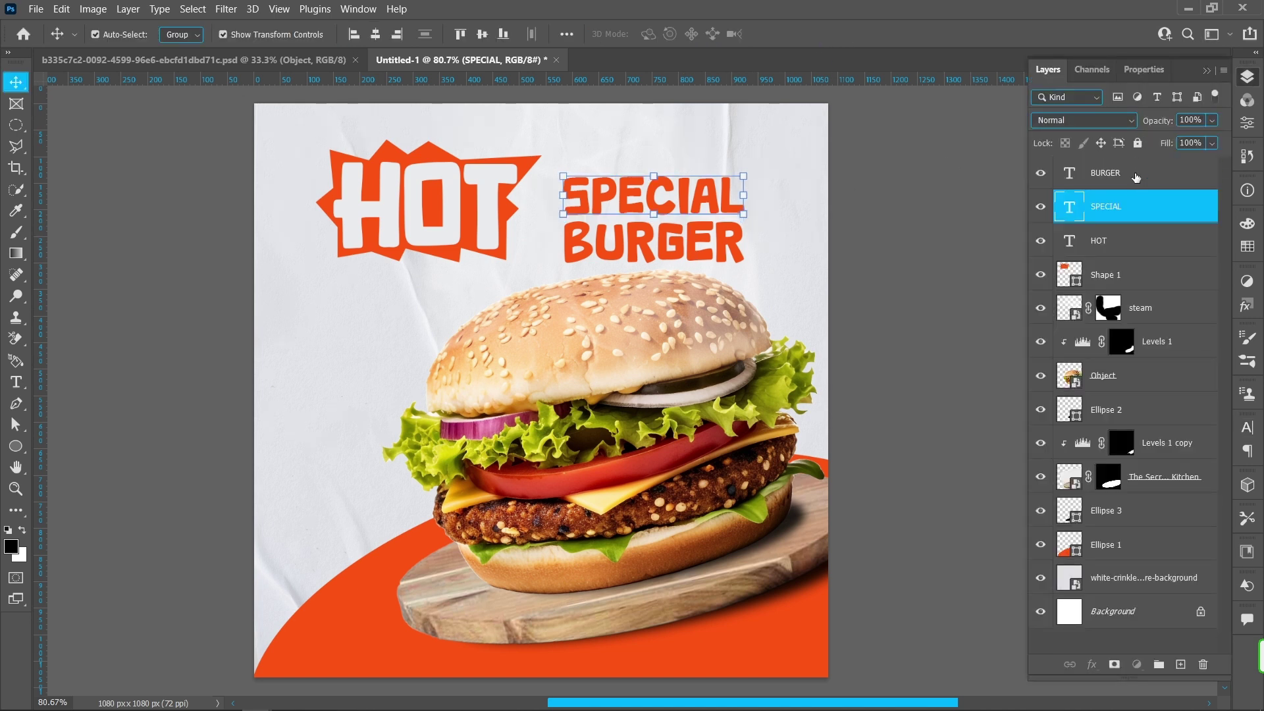
pyautogui.keyDown('shift'); pyautogui.click(1123, 174); pyautogui.keyUp('shift')
pyautogui.moveTo(744, 214); pyautogui.dragTo(693, 218)
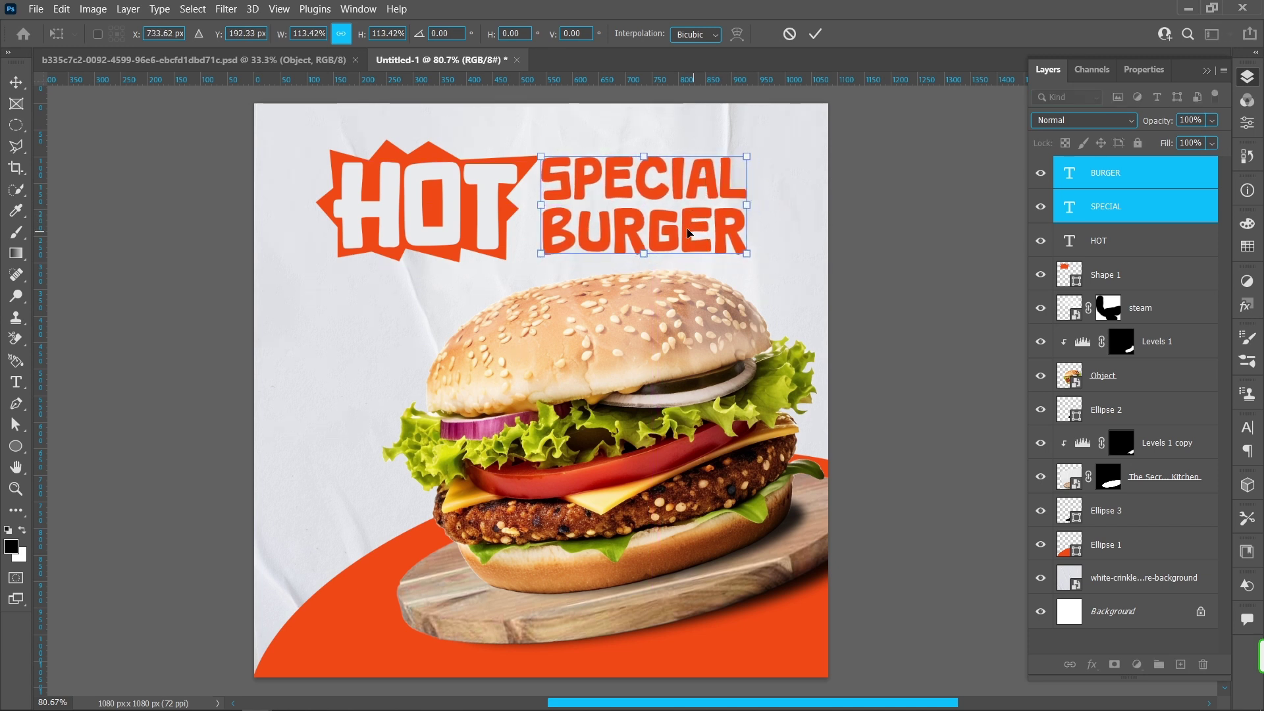
pyautogui.click(815, 33)
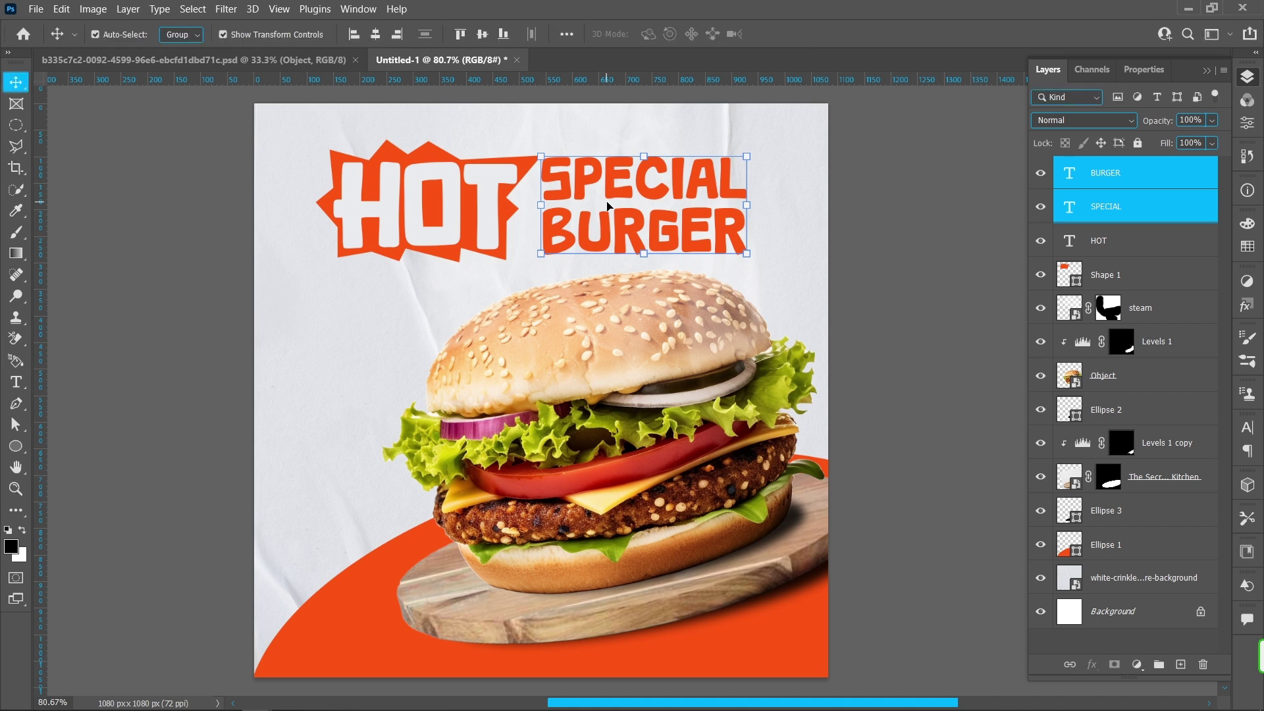
# Step: Pull the burst shape's lower-right, right and lower-left corner points slightly outward with the Direct Selection tool
pyautogui.click(507, 255)
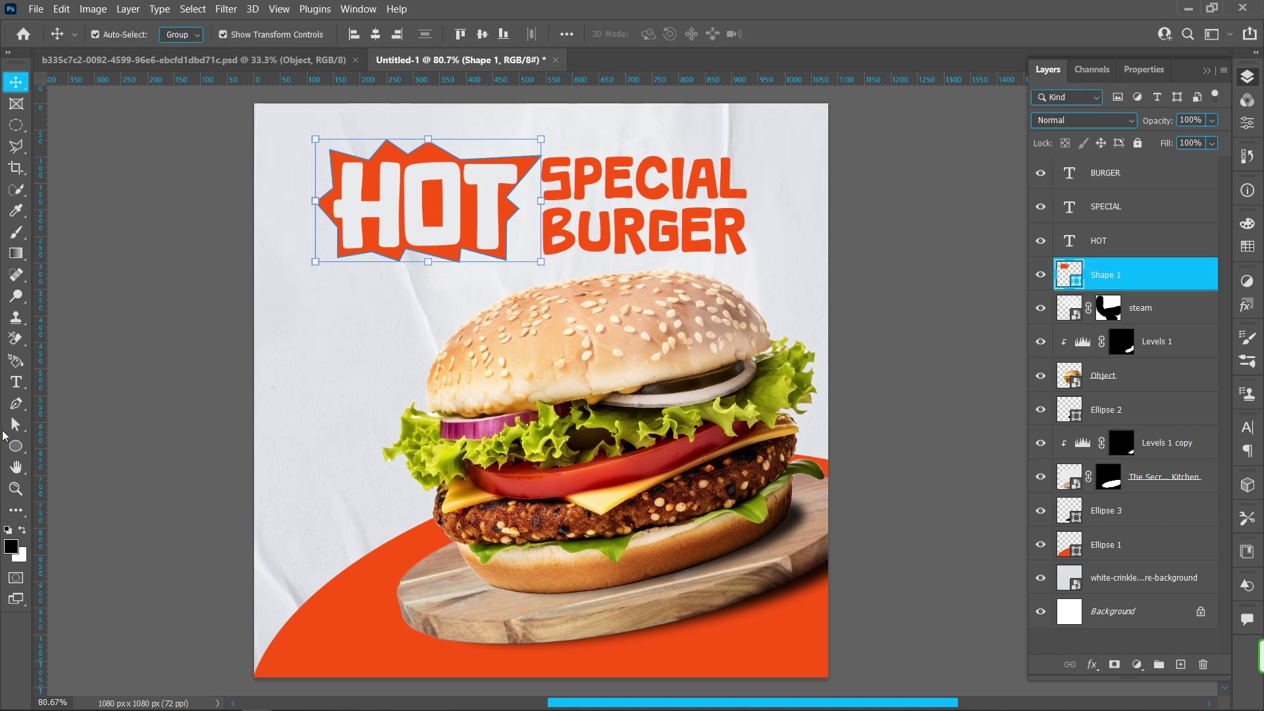
pyautogui.moveTo(15, 425); pyautogui.dragTo(109, 451)
pyautogui.click(109, 451)
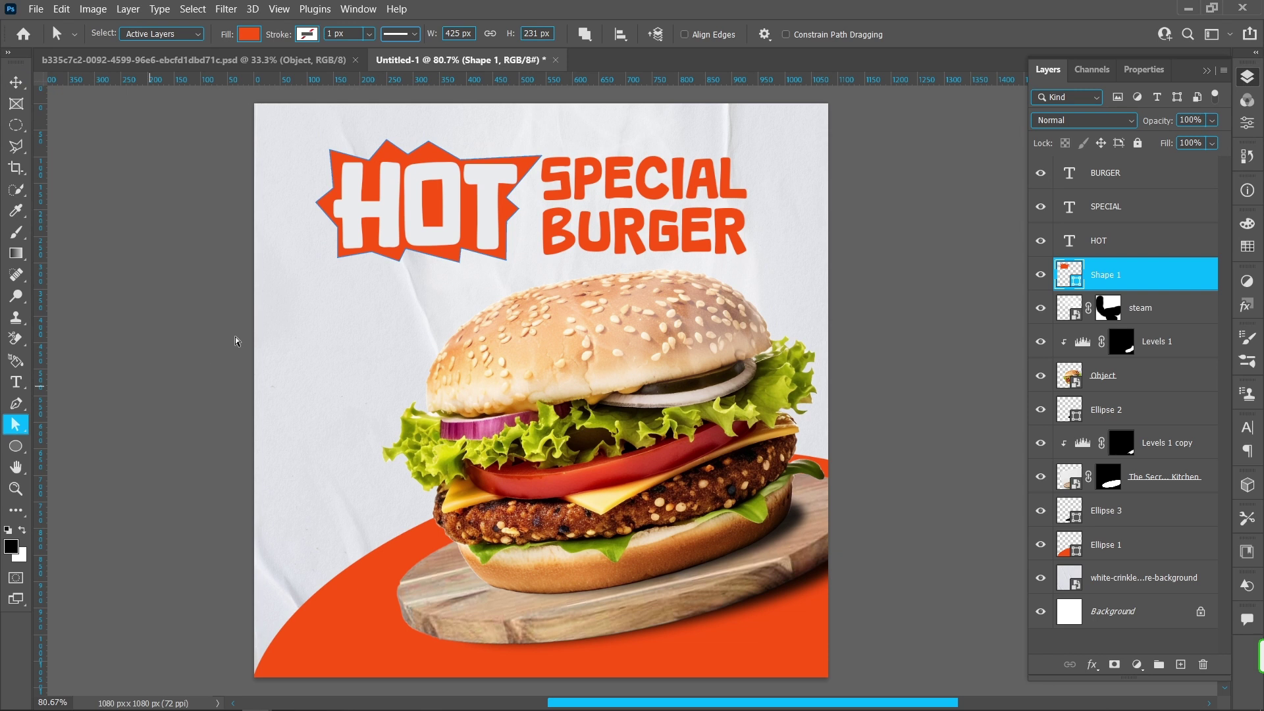
pyautogui.click(506, 263)
pyautogui.moveTo(506, 261); pyautogui.dragTo(514, 262)
pyautogui.moveTo(523, 212); pyautogui.dragTo(526, 209)
pyautogui.moveTo(339, 260); pyautogui.dragTo(332, 254)
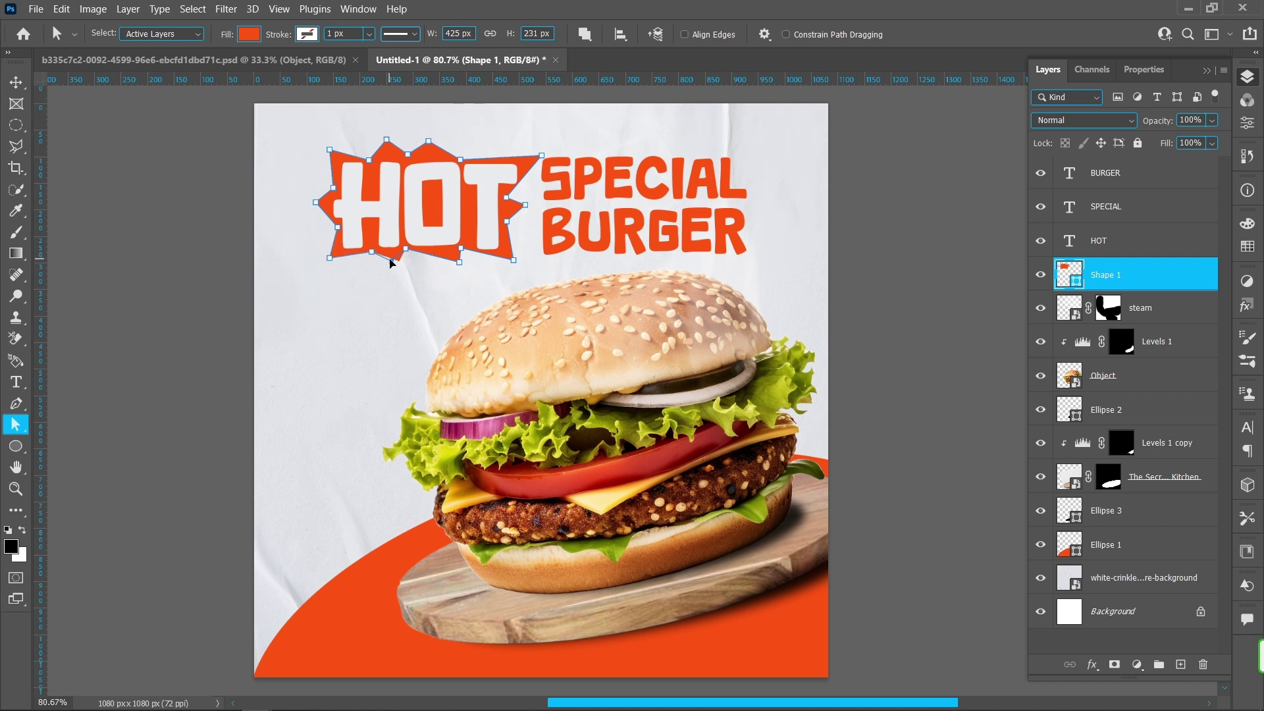
# Step: Reposition the burst's bottom and top anchor points and pull its upper-right tip inward, making the shape about 412 × 227 px
pyautogui.moveTo(458, 264); pyautogui.dragTo(467, 252)
pyautogui.moveTo(460, 159); pyautogui.dragTo(466, 158)
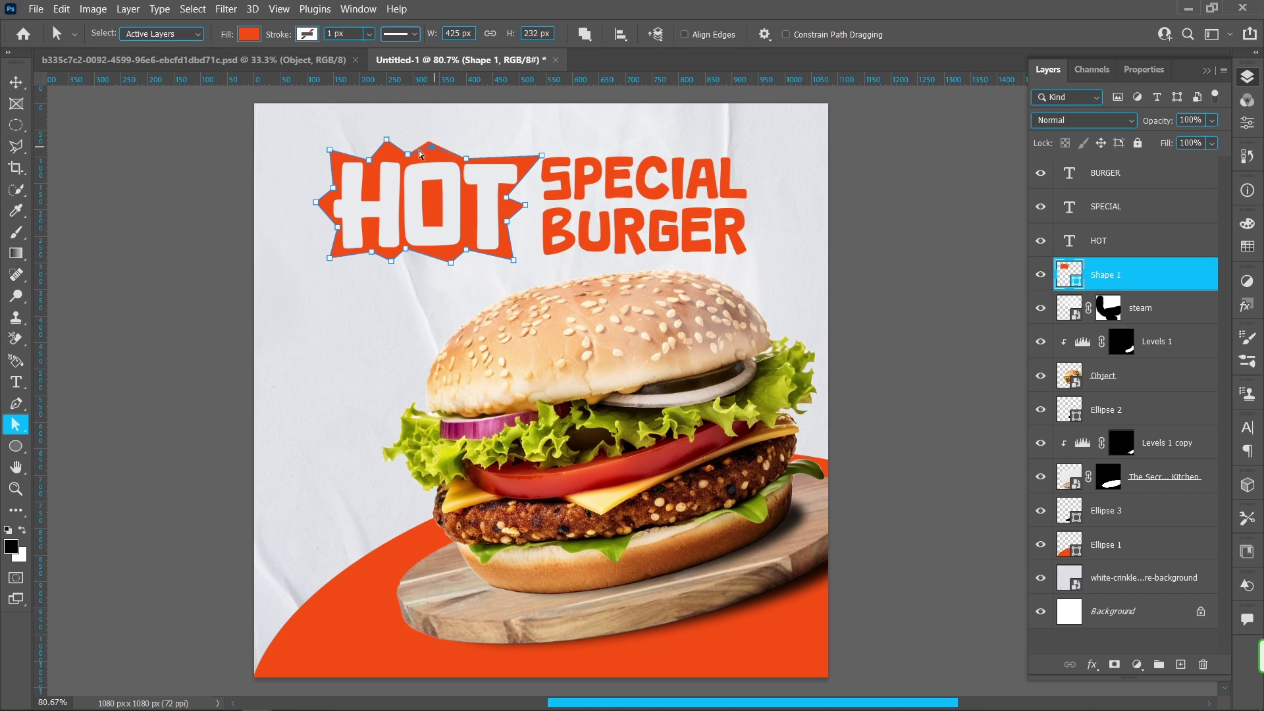
pyautogui.moveTo(386, 139); pyautogui.dragTo(381, 143)
pyautogui.moveTo(543, 160); pyautogui.dragTo(534, 164)
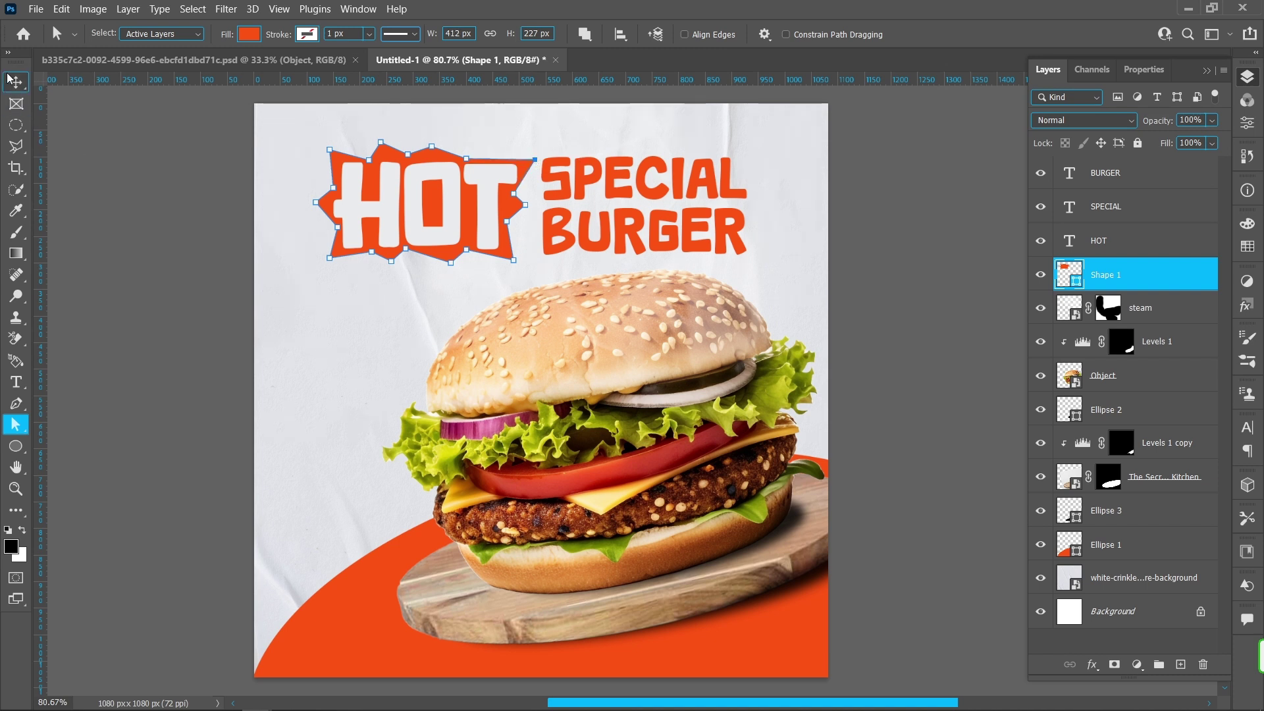
# Step: Nudge the "SPECIAL" and "BURGER" texts together slightly left, closer to the "HOT" burst
pyautogui.press('v')
pyautogui.click(574, 178)
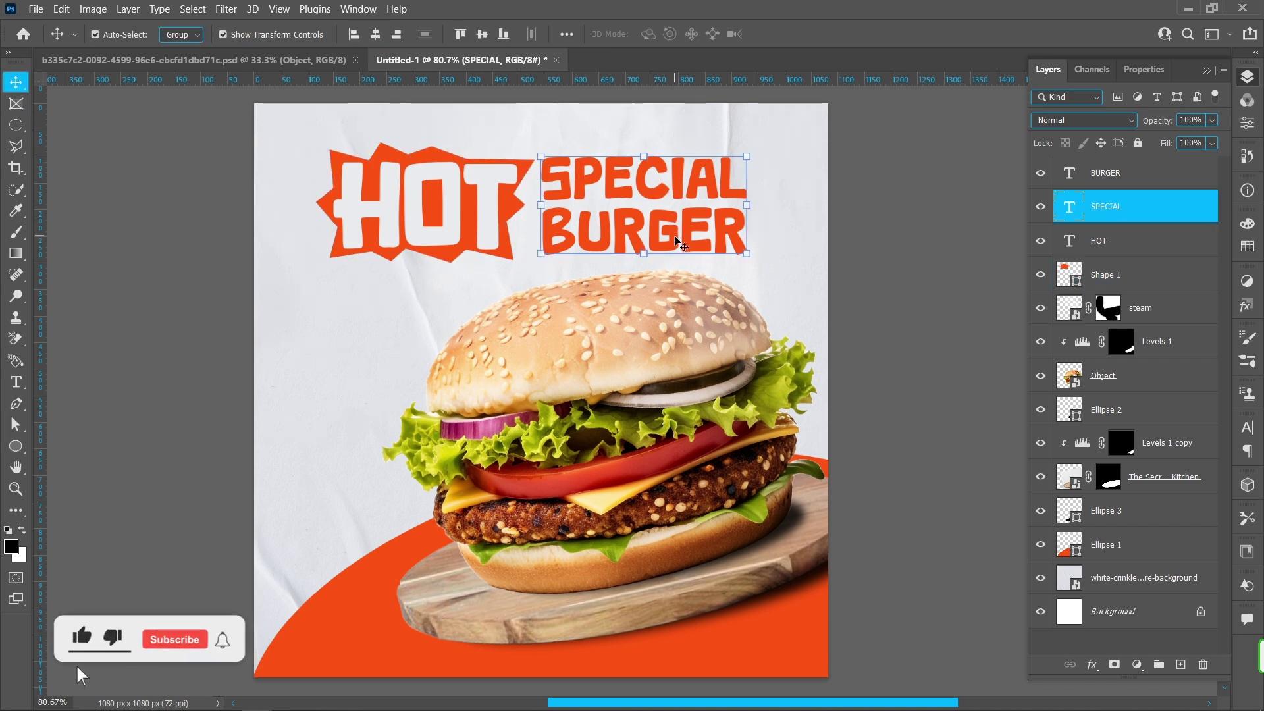
pyautogui.keyDown('shift'); pyautogui.click(676, 240); pyautogui.keyUp('shift')
pyautogui.press('Left')
pyautogui.press('Left')
pyautogui.press('Left')
pyautogui.press('Left')
pyautogui.press('Left')
pyautogui.press('Left')
pyautogui.press('Left')
pyautogui.press('Left')
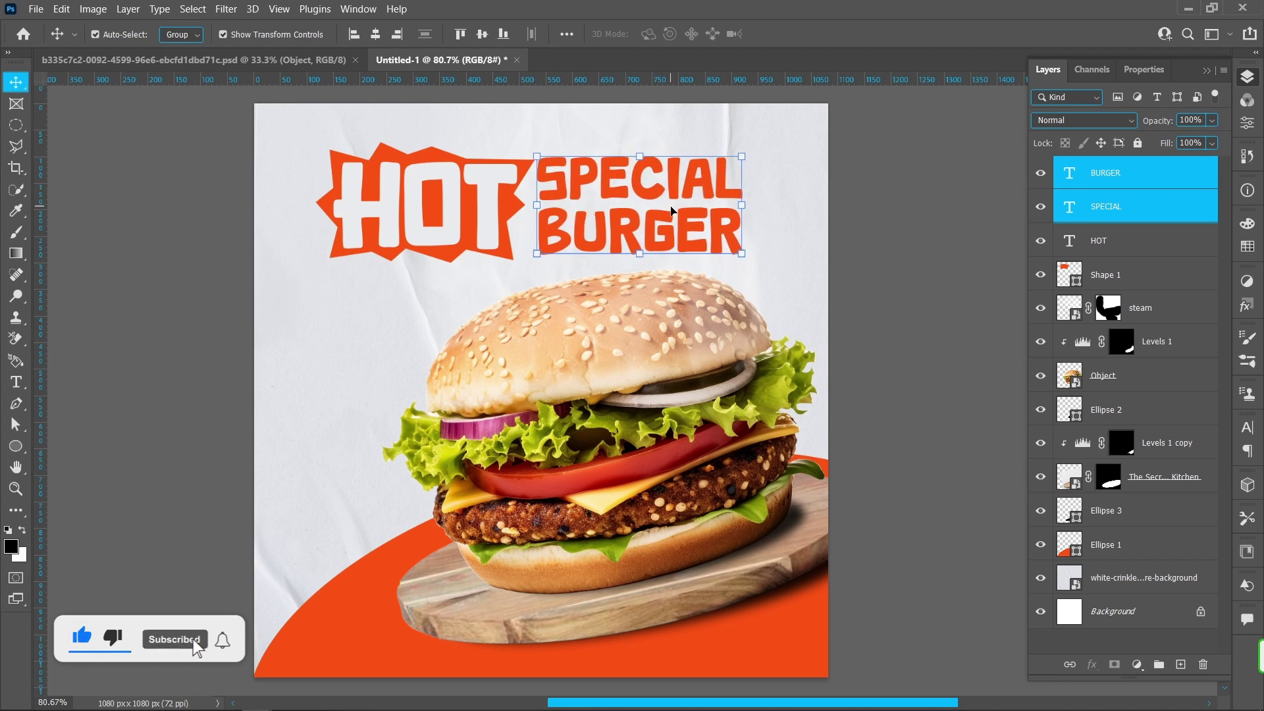
# Step: Group the three headline texts with the burst shape and center the group horizontally on the canvas
pyautogui.keyDown('ctrl'); pyautogui.click(1122, 238); pyautogui.keyUp('ctrl')
pyautogui.keyDown('ctrl'); pyautogui.click(1165, 284); pyautogui.keyUp('ctrl')
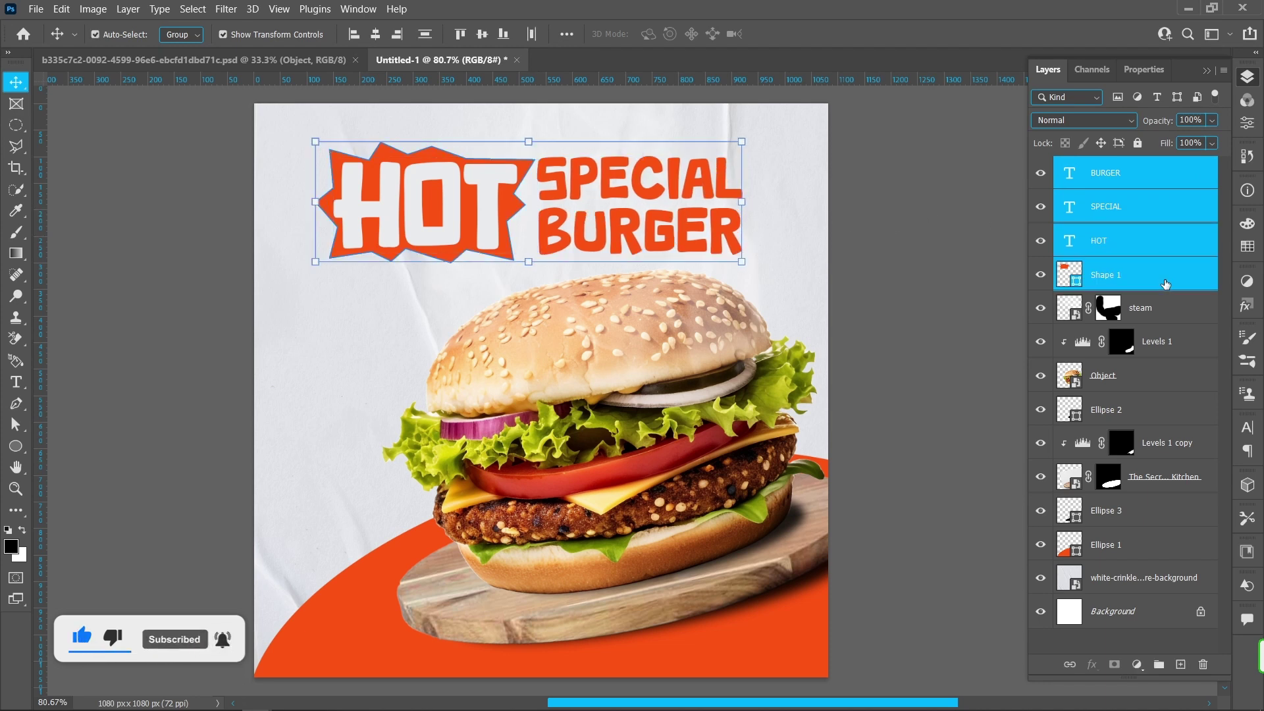
pyautogui.click(1159, 666)
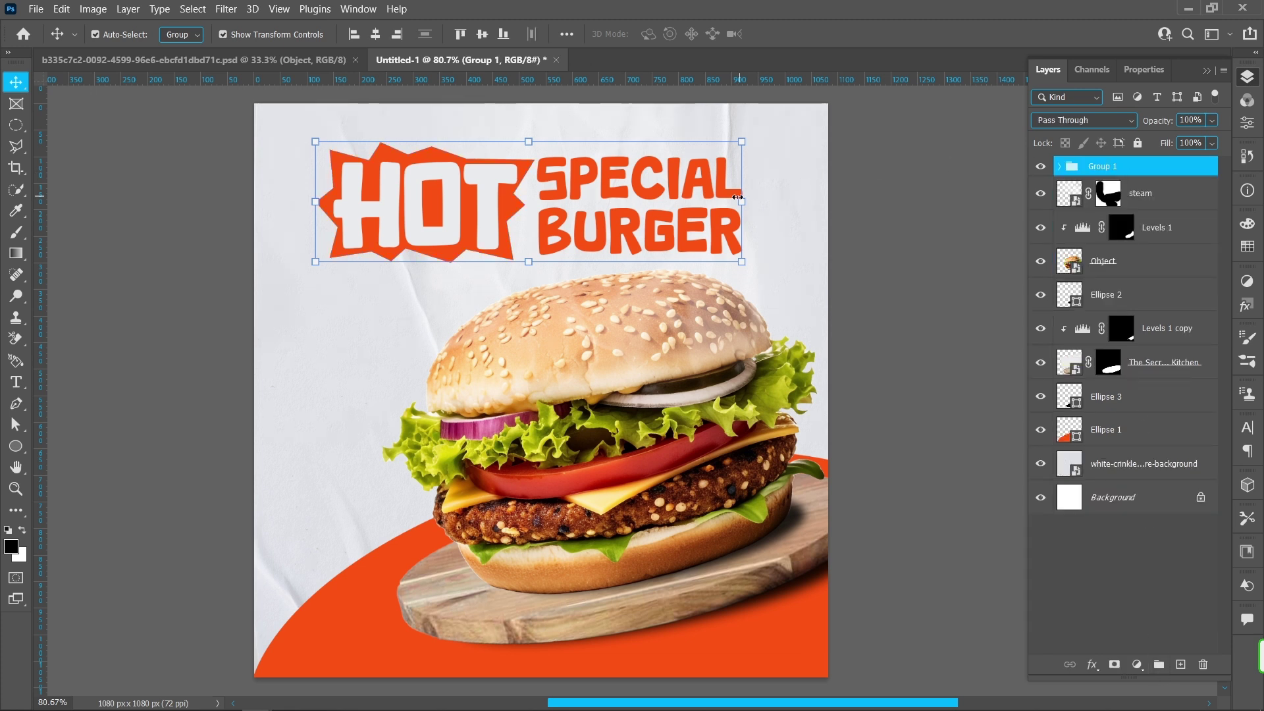
pyautogui.click(376, 33)
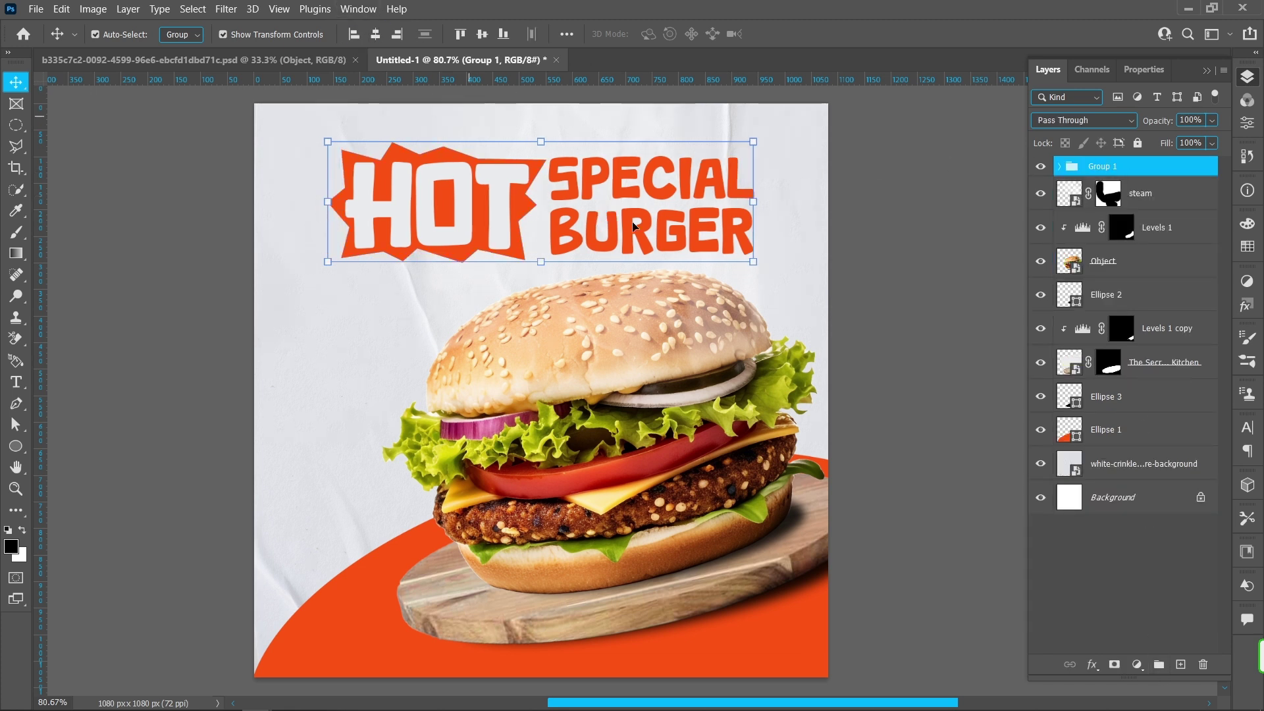
pyautogui.click(953, 400)
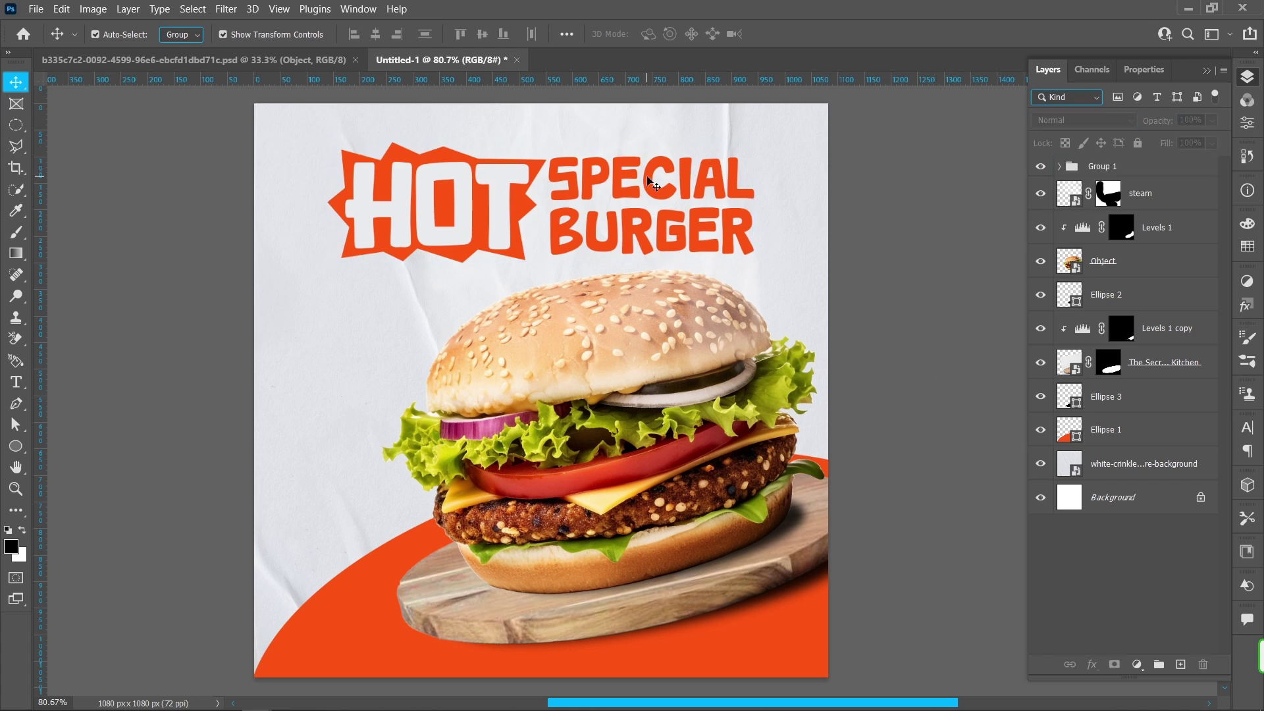
# Step: Move the headline group below the steam layer in the stacking order
pyautogui.click(582, 185)
pyautogui.moveTo(1128, 174); pyautogui.dragTo(1132, 213)
pyautogui.click(906, 226)
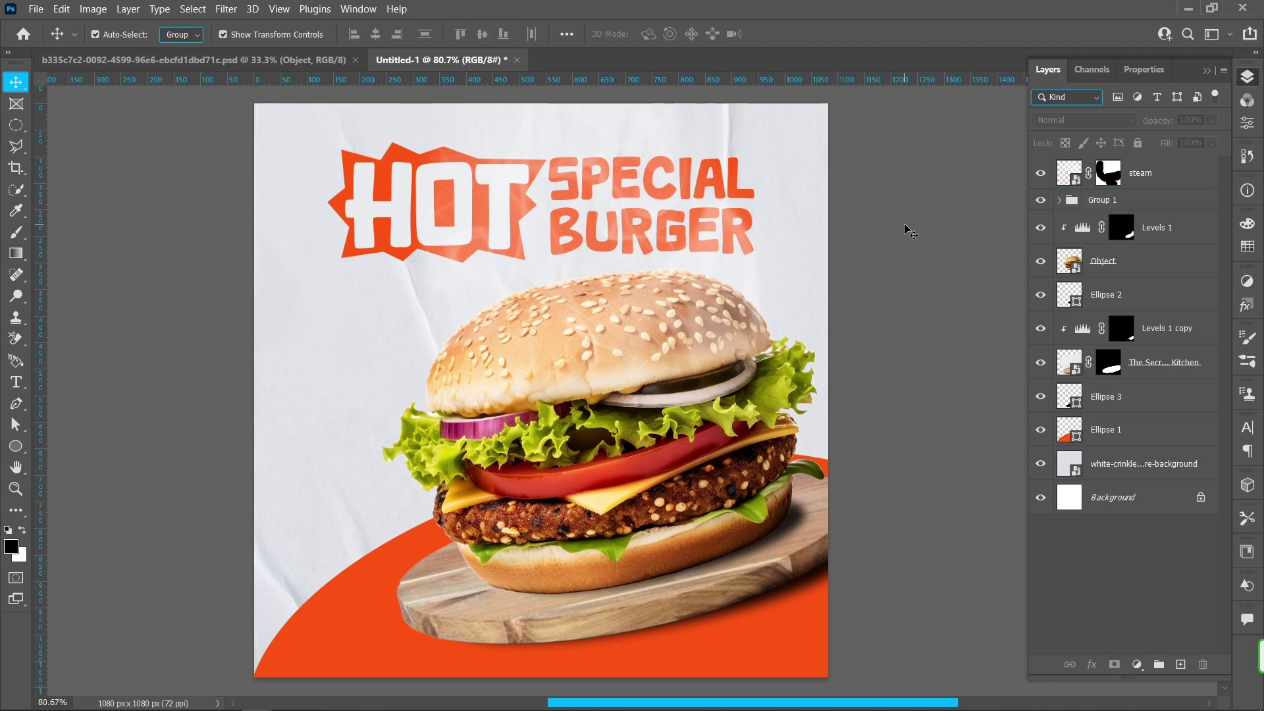
# Step: Place the yellow tag image "pngwing.com" as an embedded object and shrink it to about 22% beside the burger
pyautogui.click(35, 9)
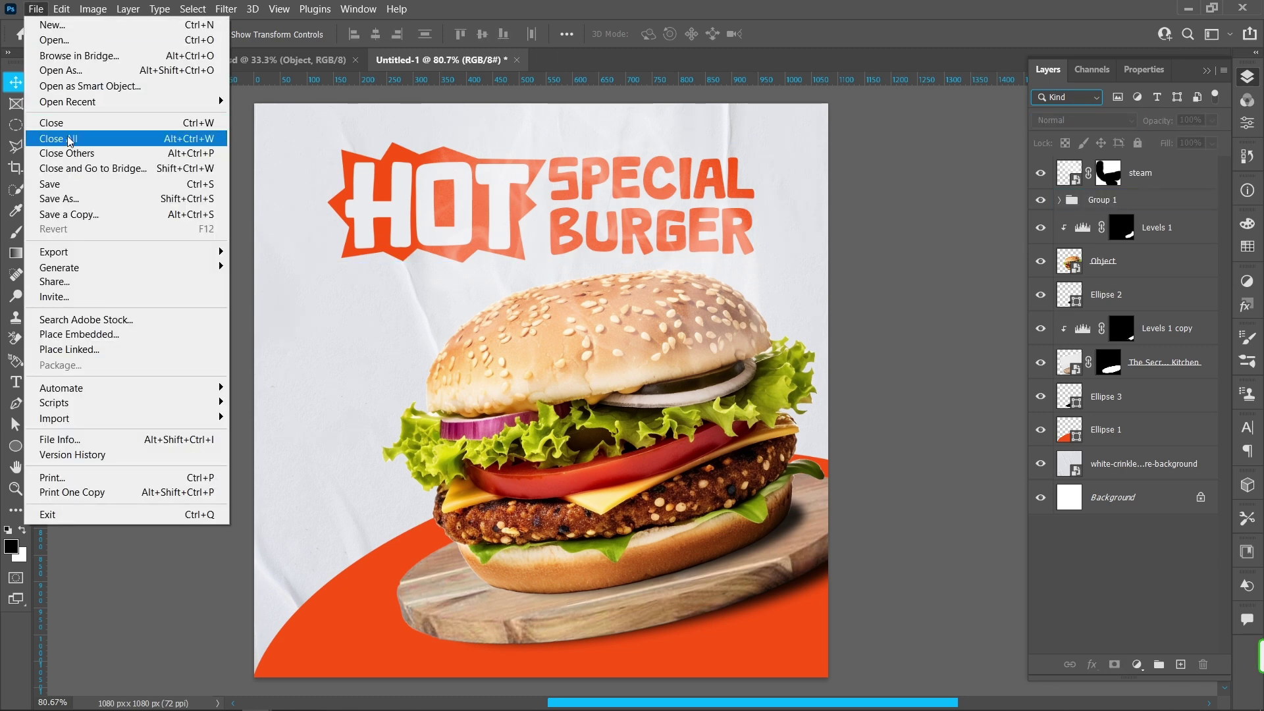
pyautogui.click(131, 334)
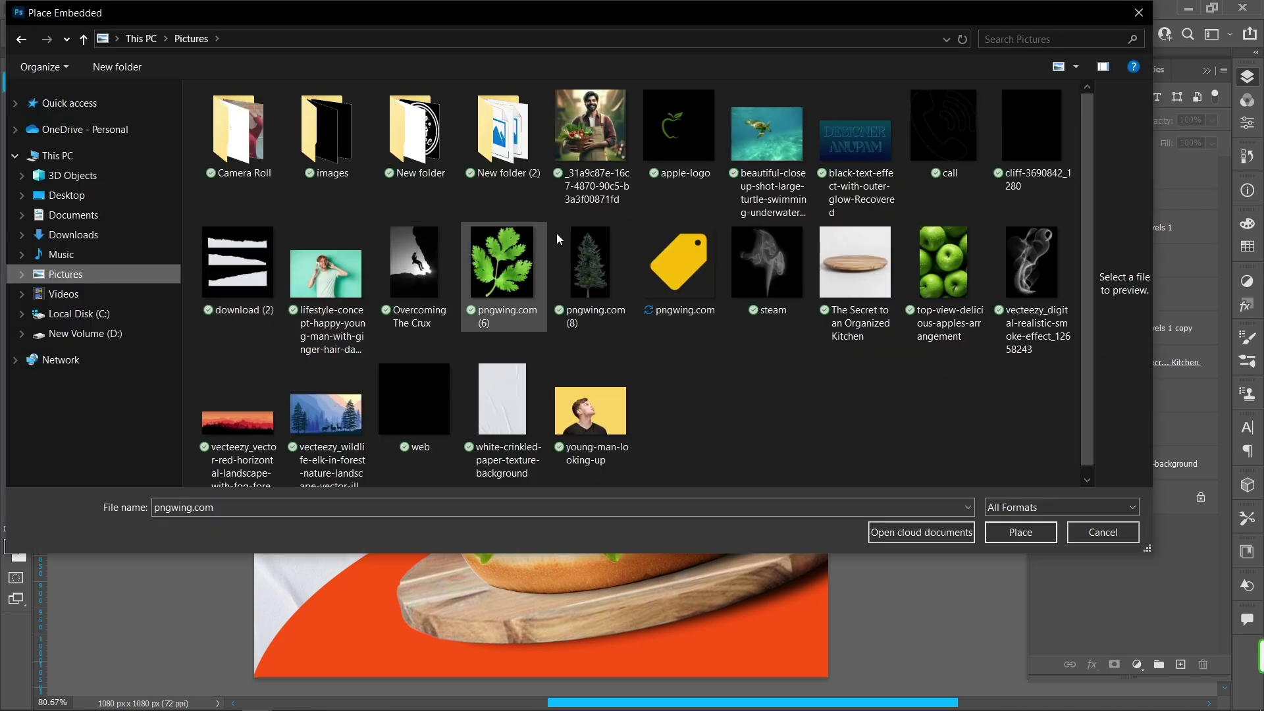
pyautogui.click(679, 266)
pyautogui.click(1019, 532)
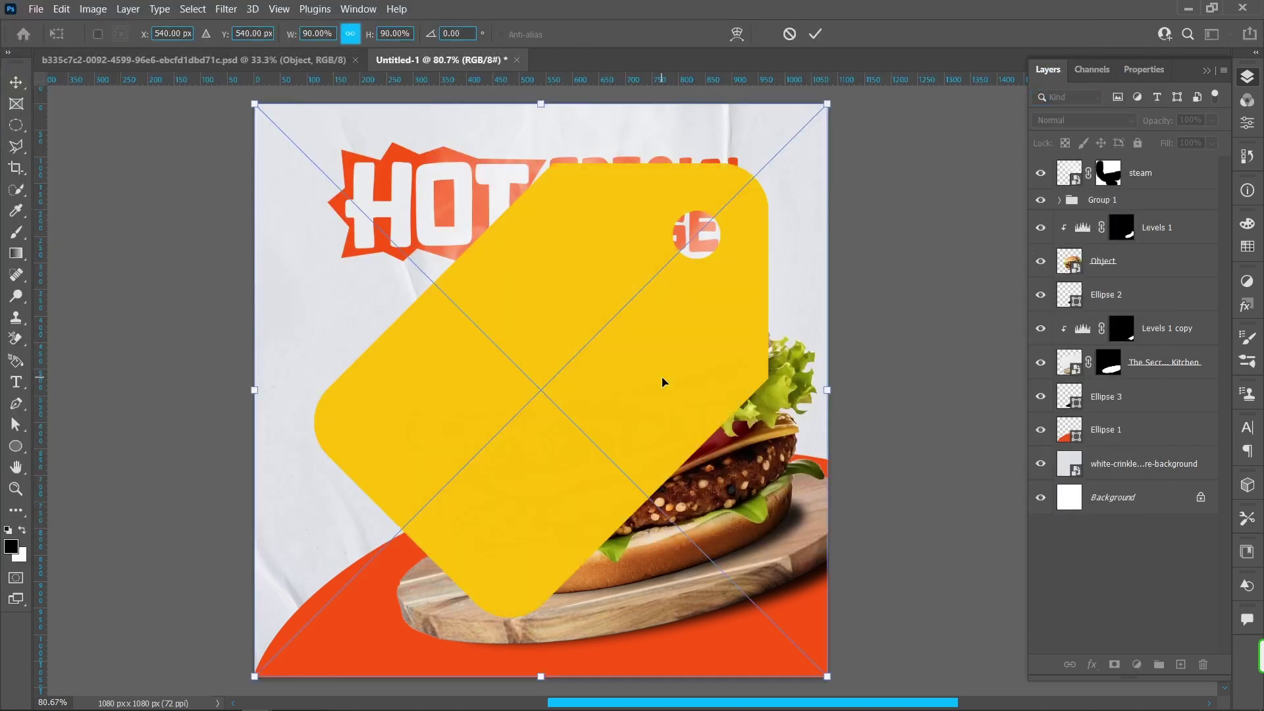
pyautogui.moveTo(827, 102); pyautogui.dragTo(358, 426)
# Step: Rotate the tag about 33°, position it at the burger's left edge, and move its layer below Ellipse 2 to tuck it behind the burger
pyautogui.moveTo(454, 401); pyautogui.dragTo(454, 395)
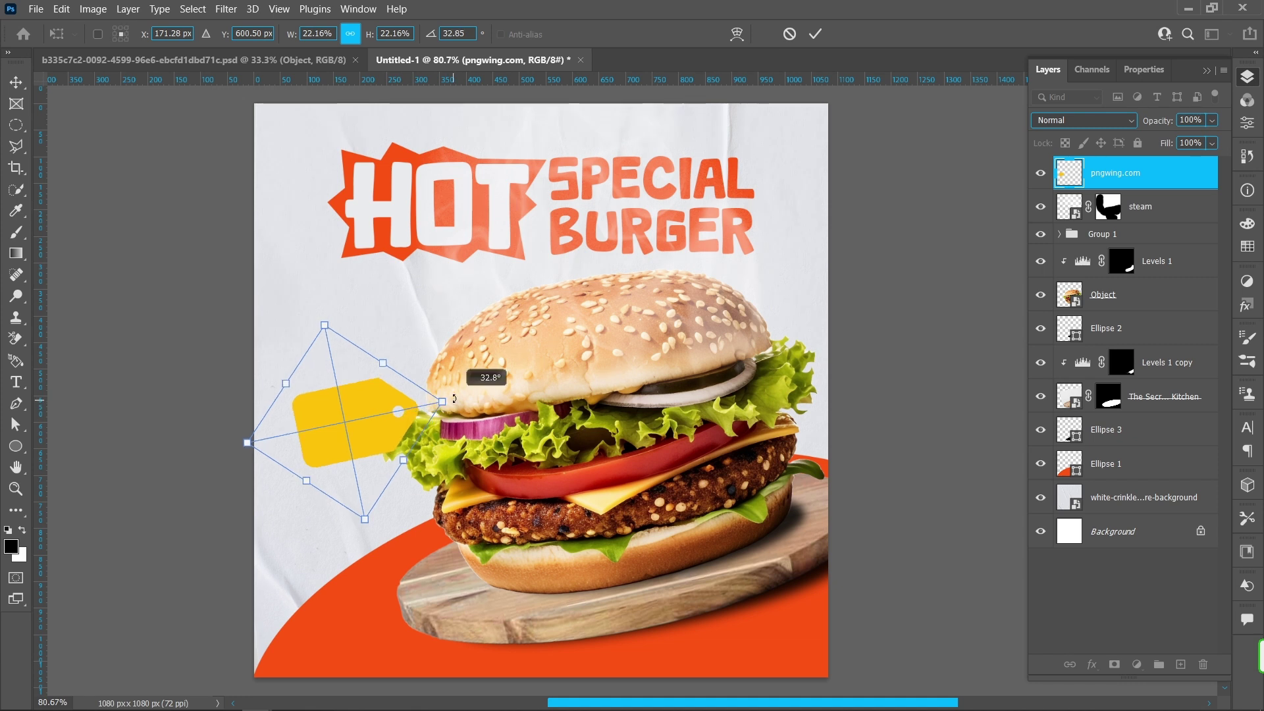
pyautogui.moveTo(246, 437); pyautogui.dragTo(243, 444)
pyautogui.moveTo(352, 432); pyautogui.dragTo(353, 439)
pyautogui.click(807, 41)
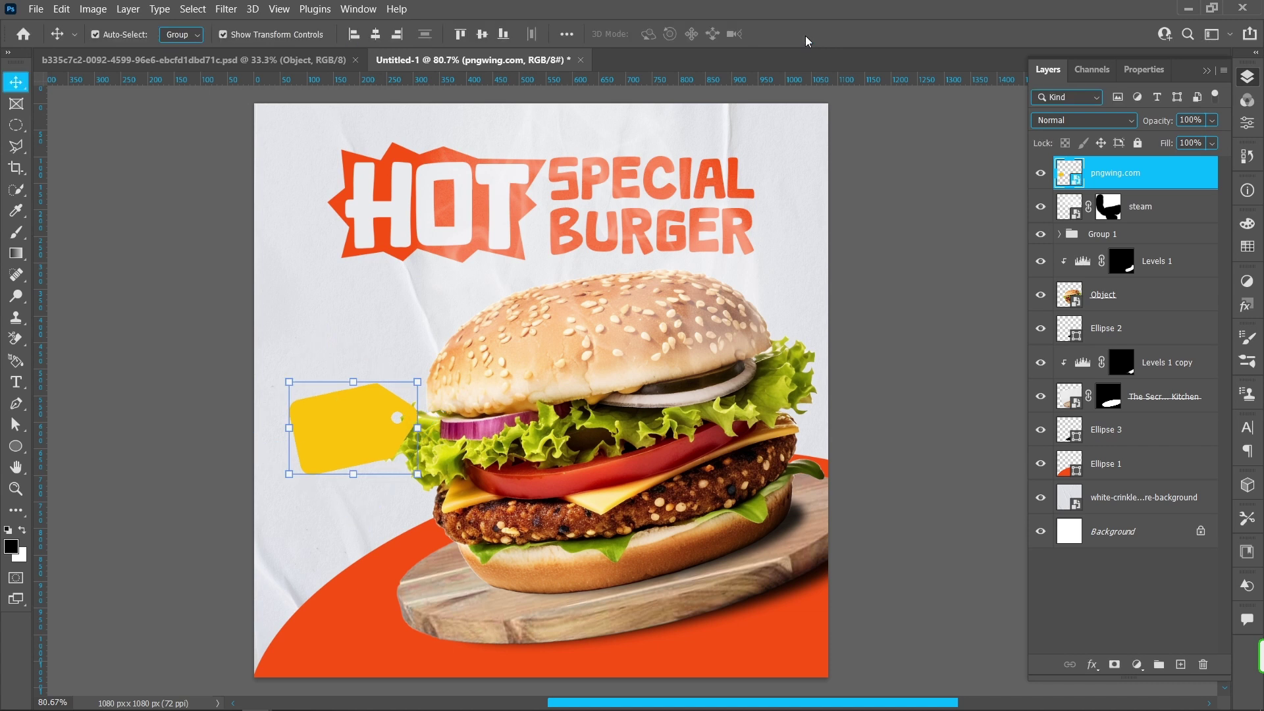
pyautogui.moveTo(1169, 181); pyautogui.dragTo(1179, 349)
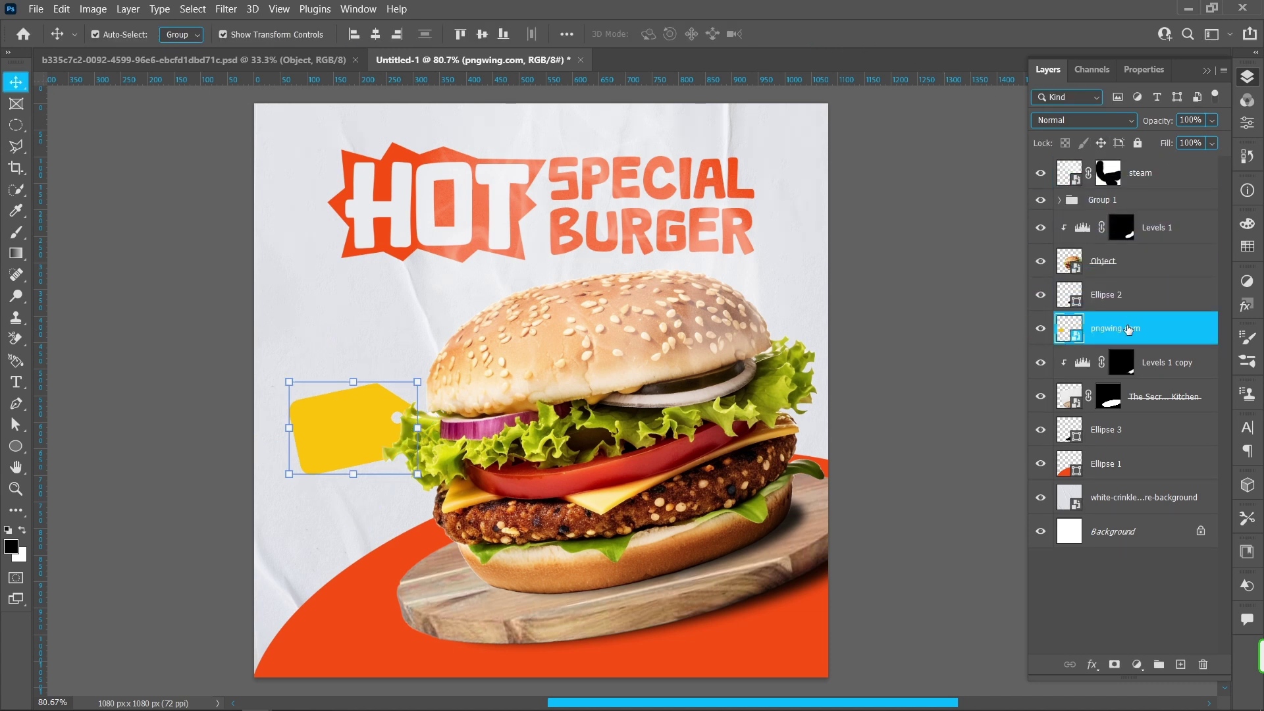
# Step: Add the text "99" in the Insanburger font and place it on the yellow tag
pyautogui.click(16, 381)
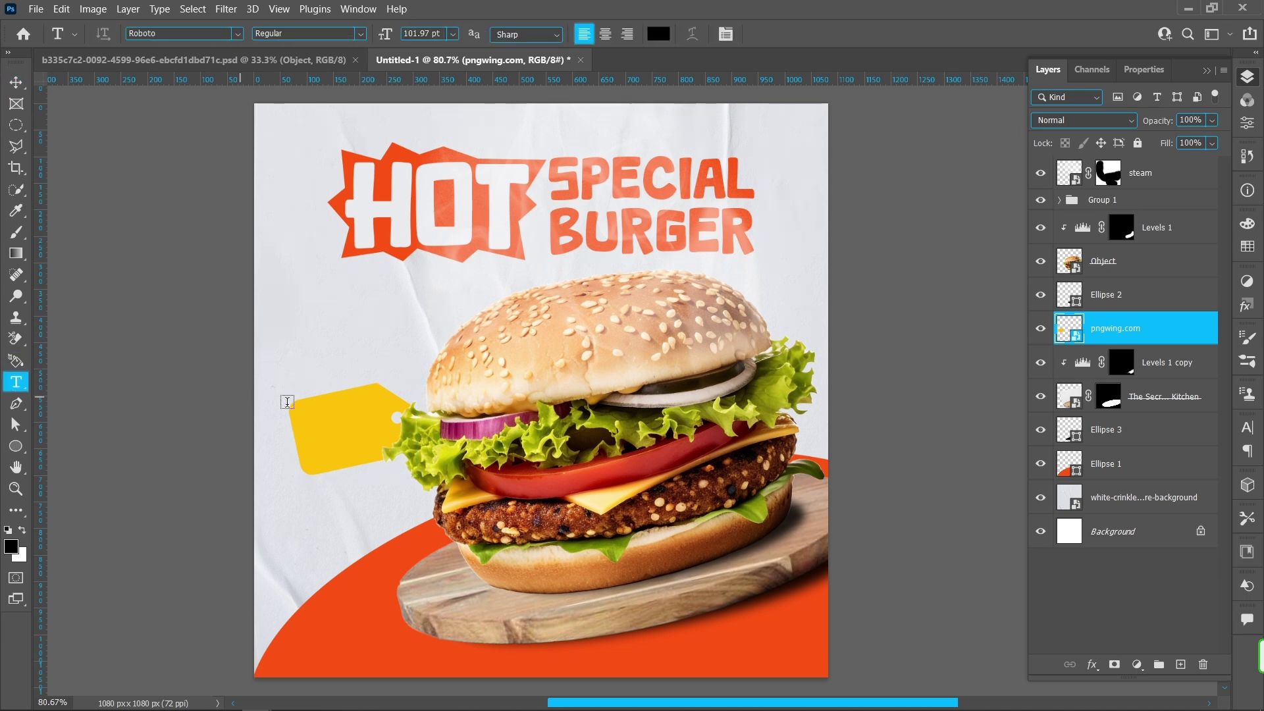
pyautogui.click(313, 344)
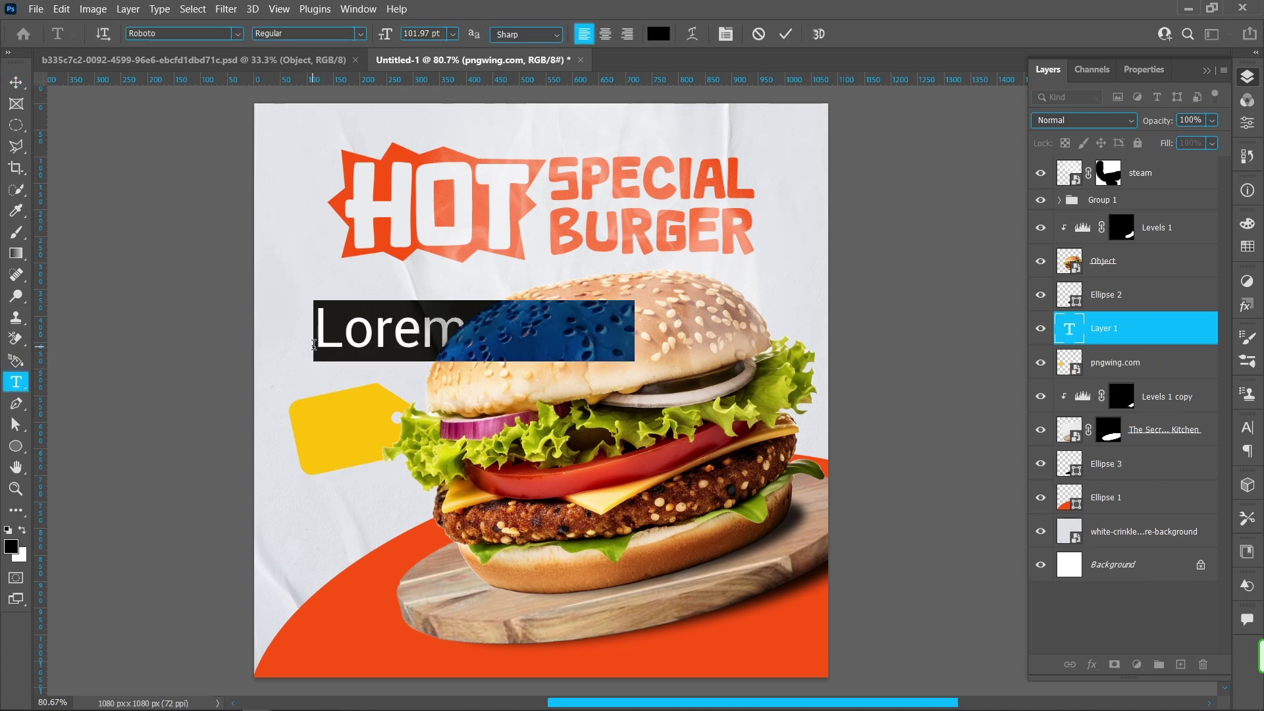
pyautogui.click(241, 34)
pyautogui.click(250, 115)
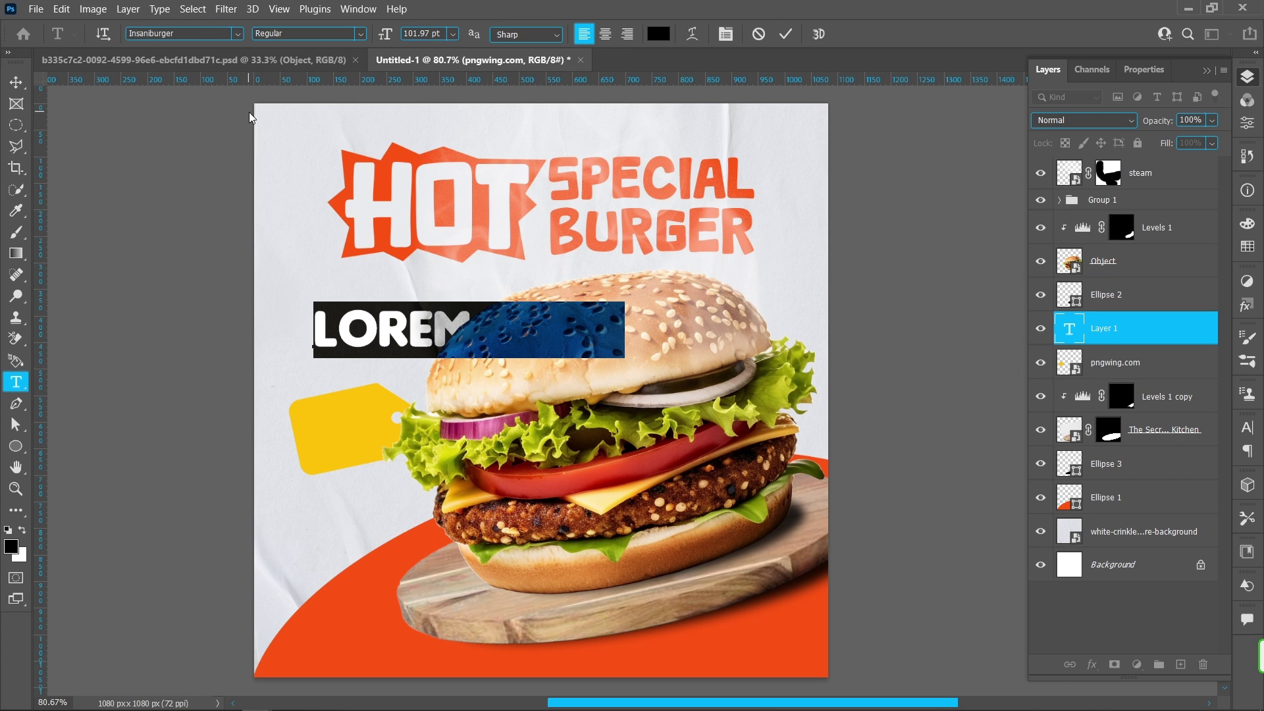
pyautogui.write('99')
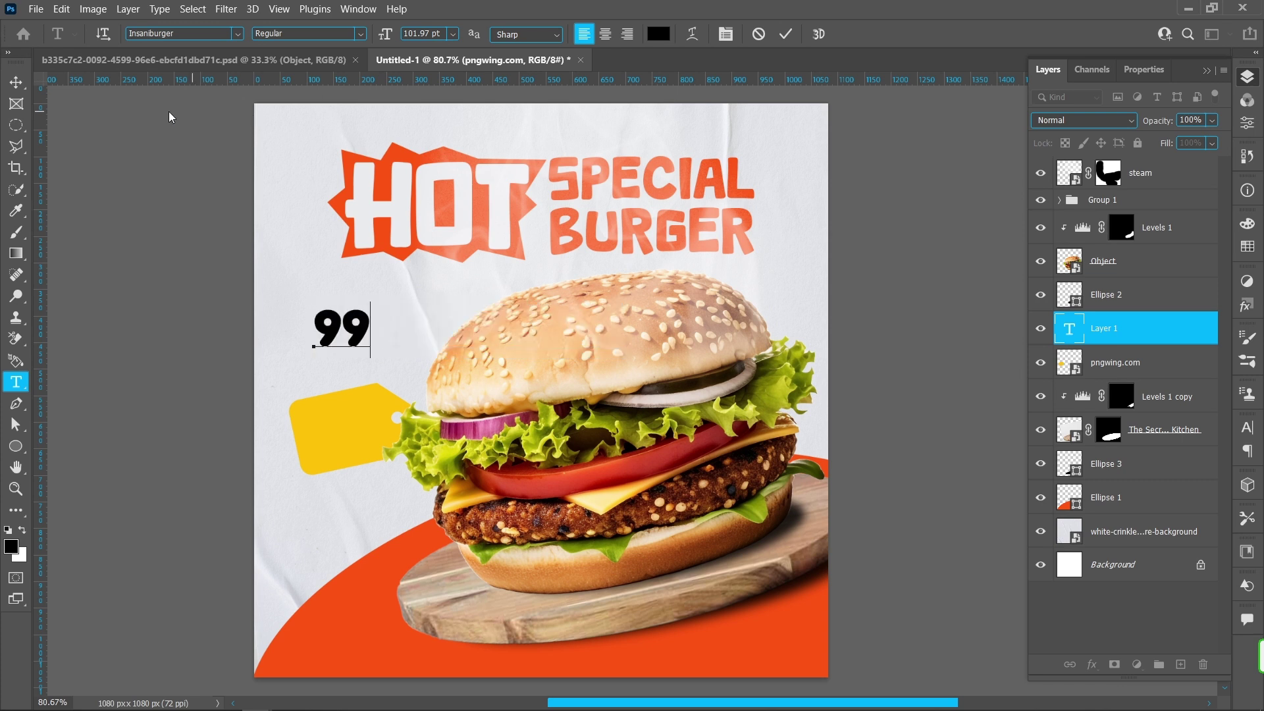
pyautogui.click(16, 81)
pyautogui.moveTo(336, 340); pyautogui.dragTo(338, 441)
# Step: Insert a "₹" symbol before "99" and enlarge only that symbol to about 135 pt
pyautogui.doubleClick(328, 427)
pyautogui.click(325, 428)
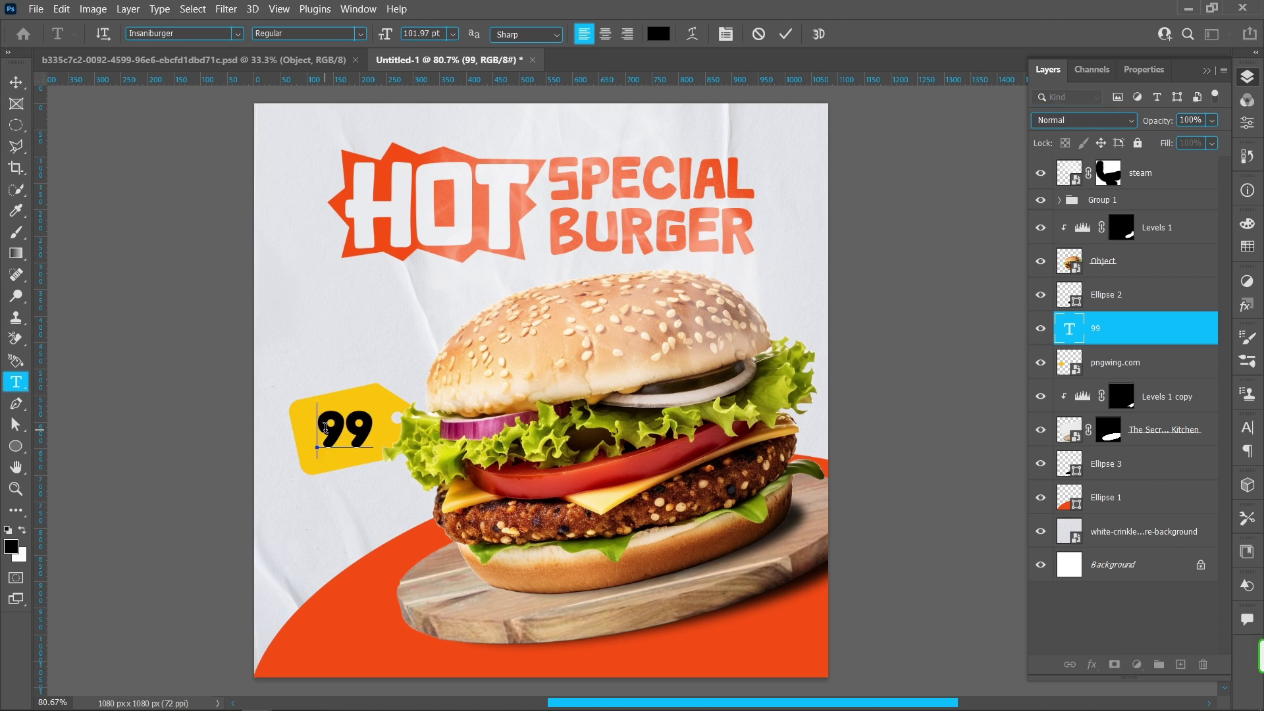
pyautogui.press('ctrl')
pyautogui.write('₹')
pyautogui.hotkey('shift', 'Left')
pyautogui.click(421, 33)
pyautogui.scroll(20, 425, 37)
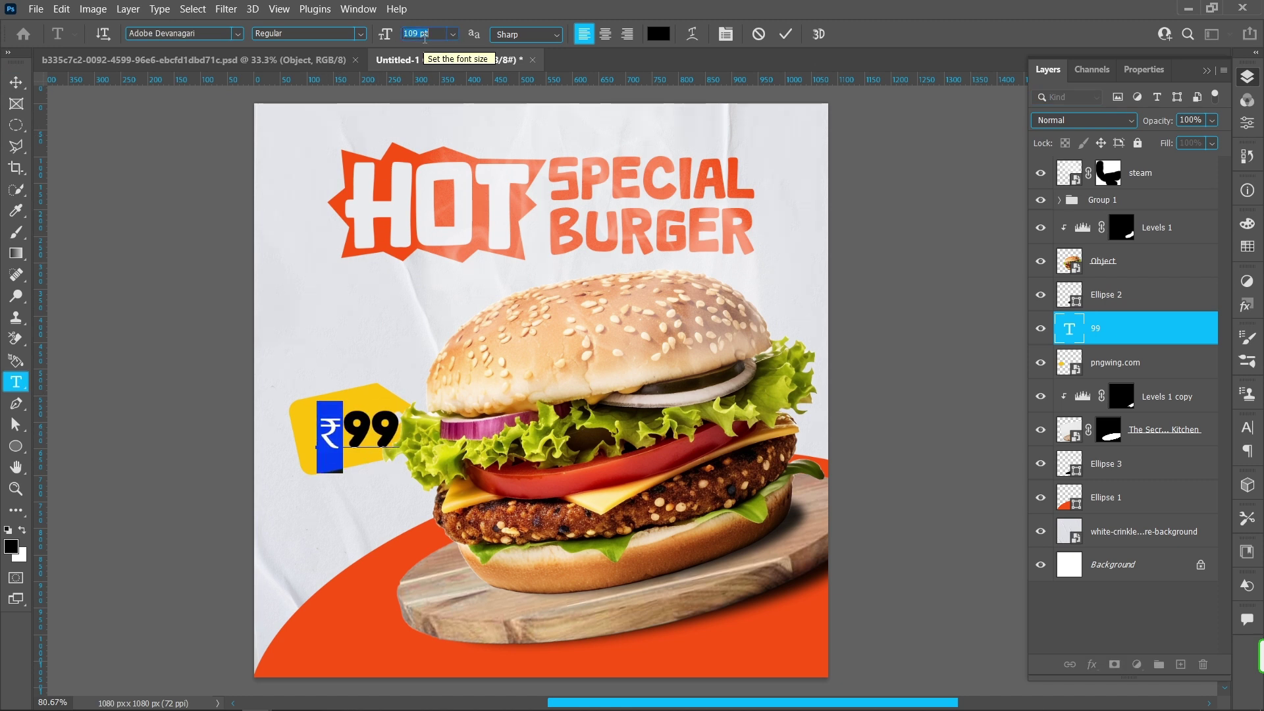
pyautogui.scroll(9, 424, 37)
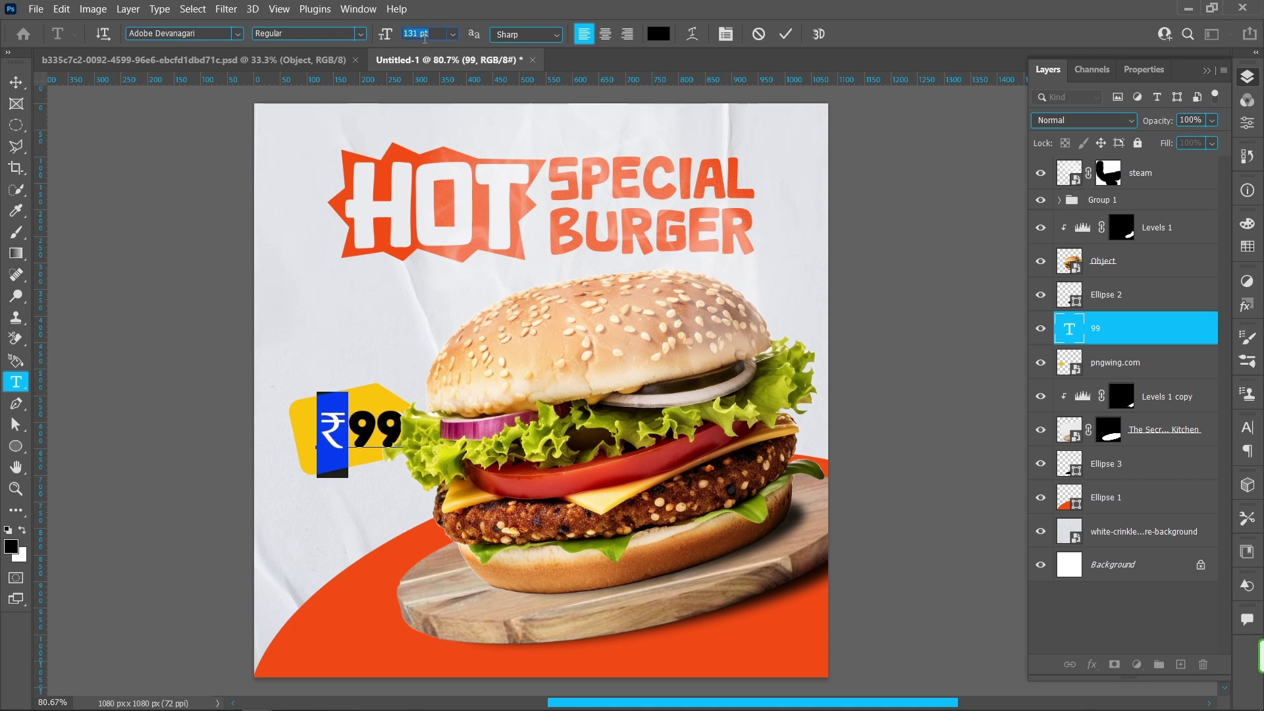
pyautogui.scroll(-1, 424, 38)
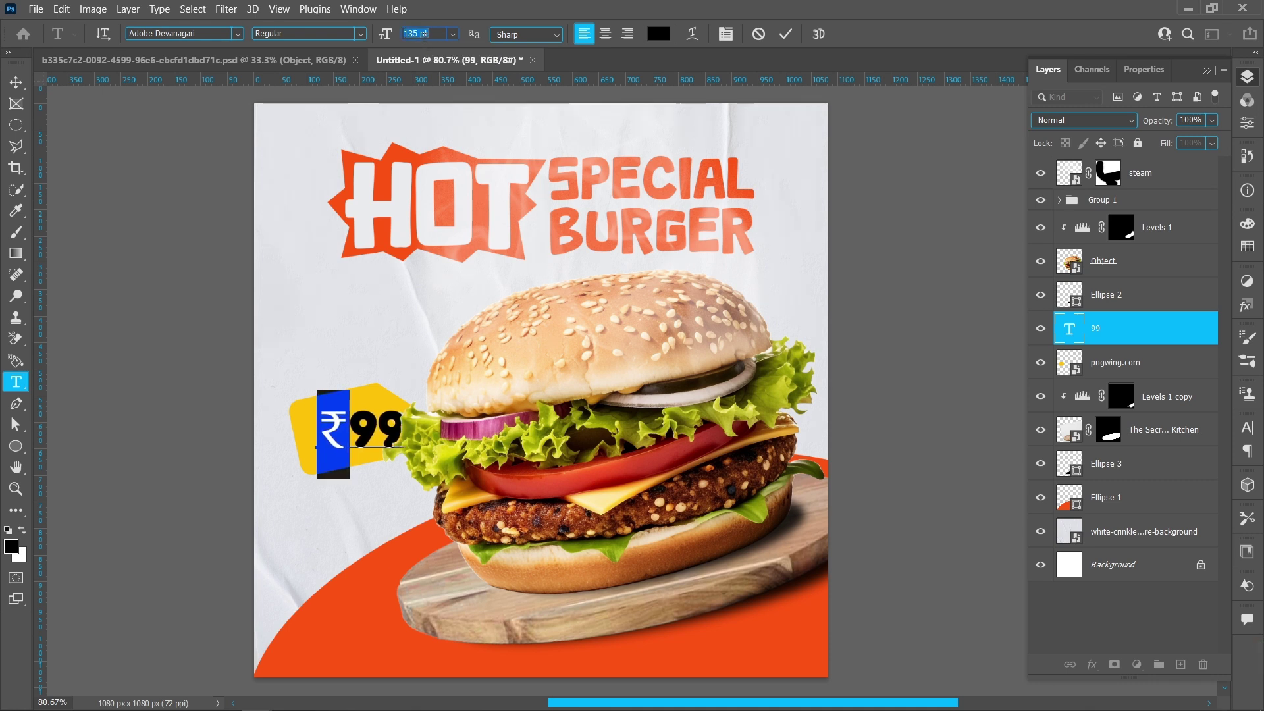
# Step: Recolor the whole "₹99" text to the light paper gray e1e2e7 sampled from the background
pyautogui.click(389, 427)
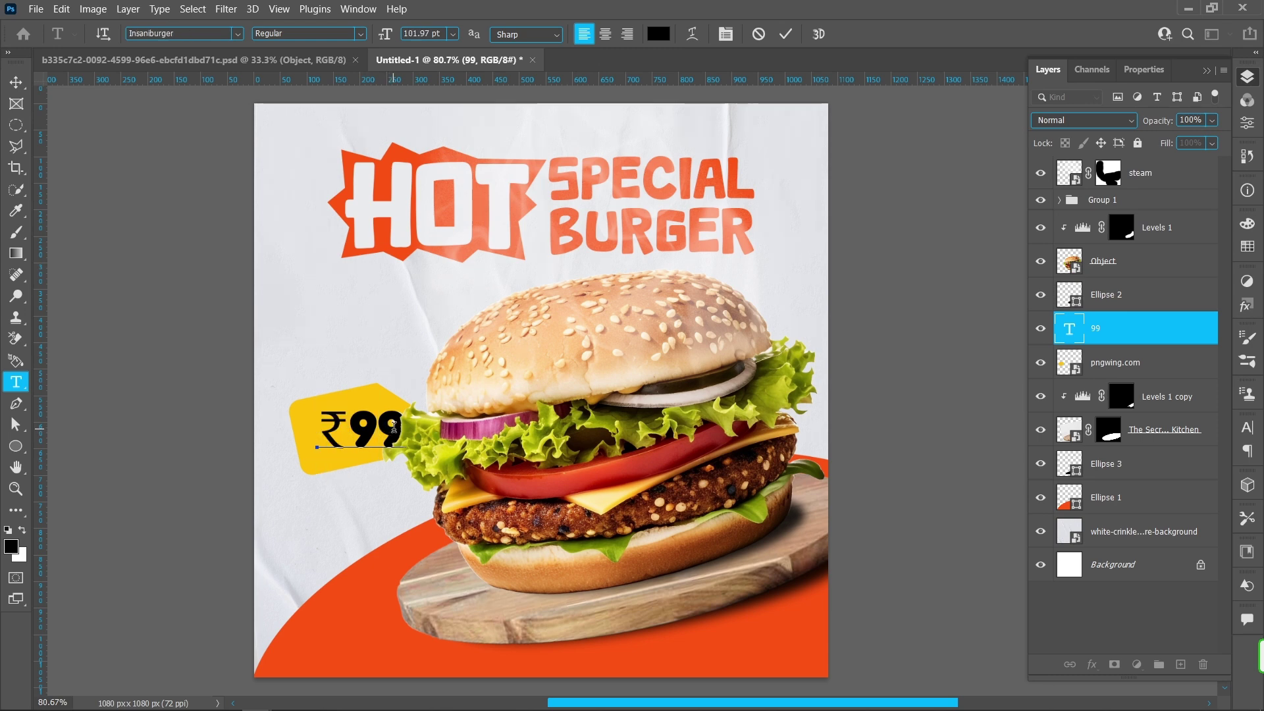
pyautogui.doubleClick(367, 417)
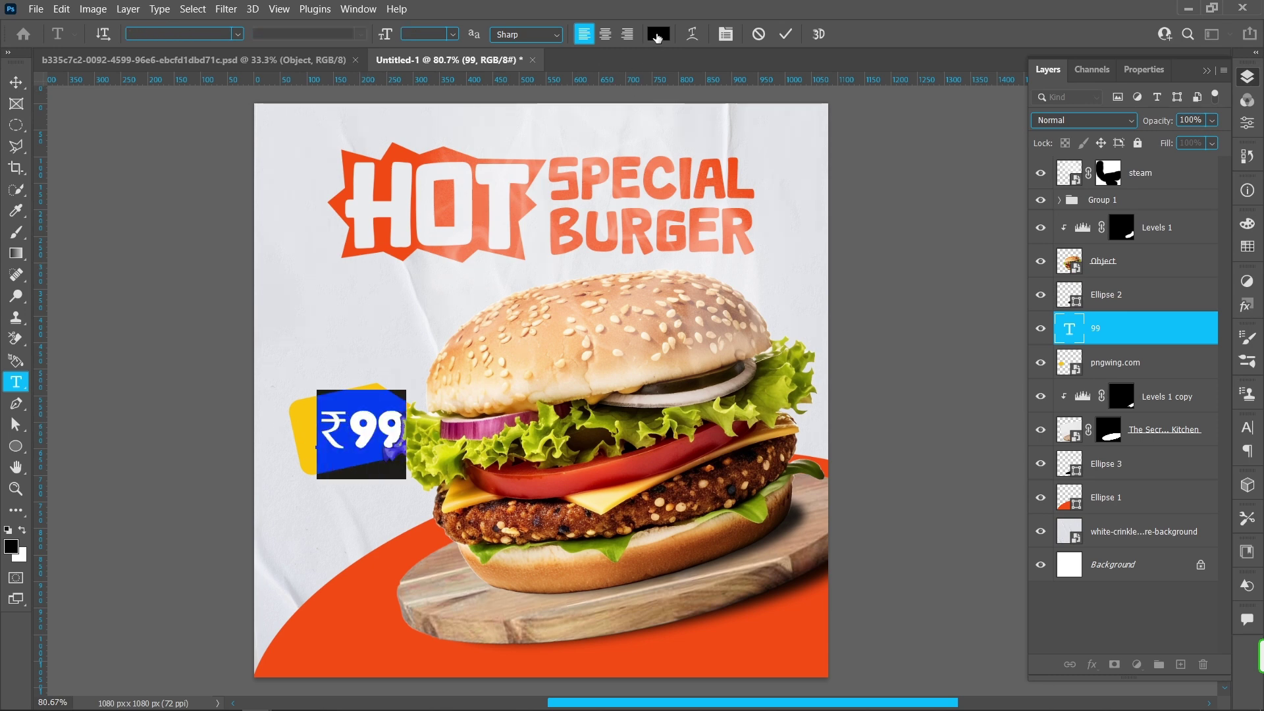
pyautogui.click(652, 35)
pyautogui.click(318, 346)
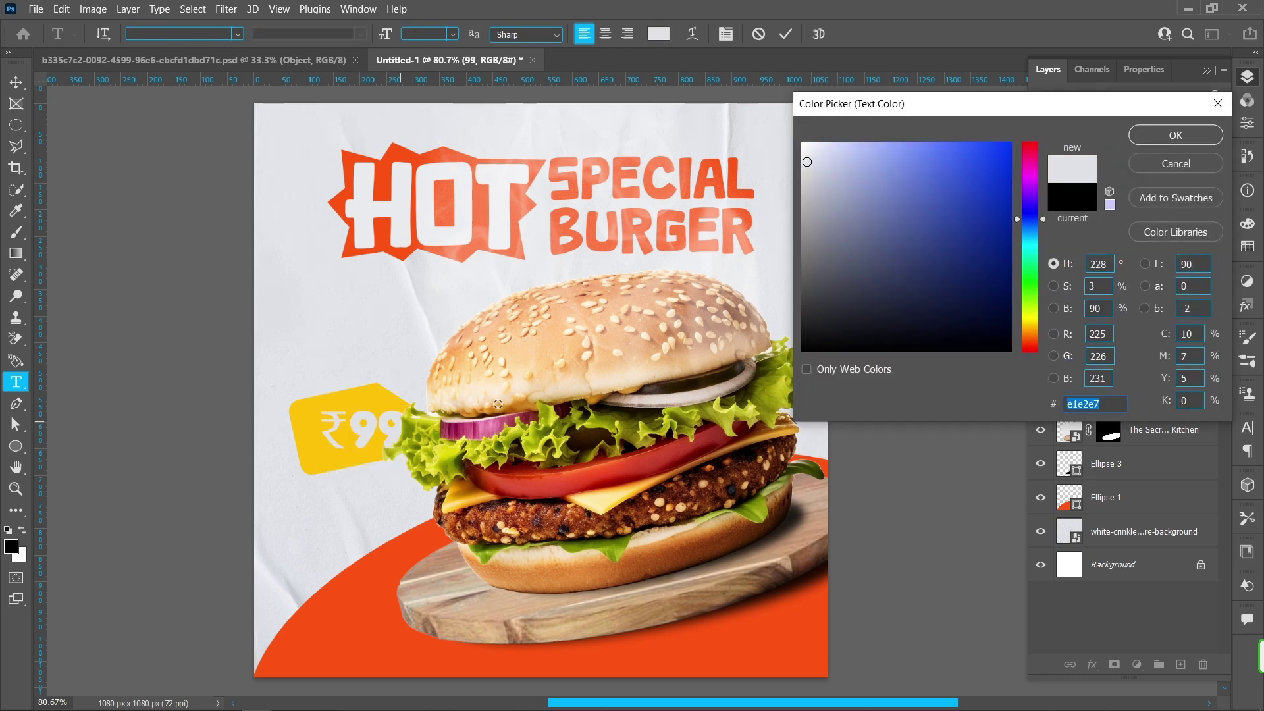
pyautogui.click(1156, 134)
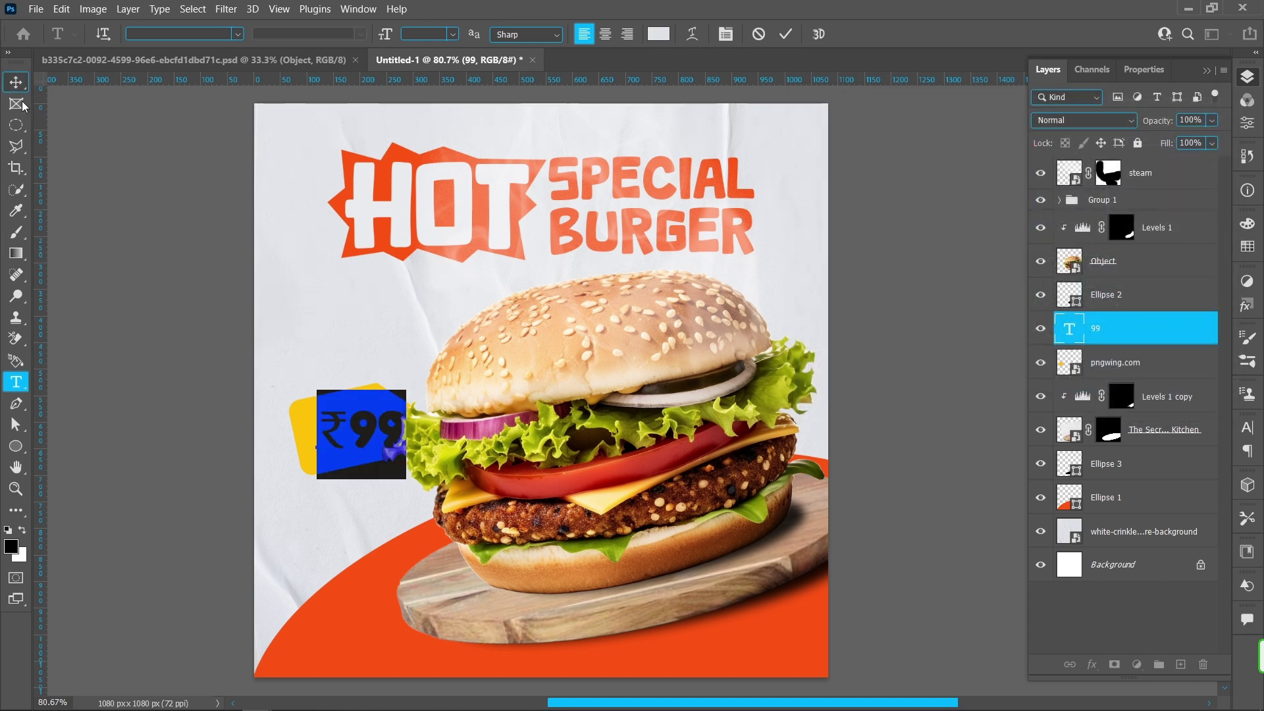
# Step: Rotate the "₹99" text counterclockwise to follow the tag's tilt and fit it inside the tag
pyautogui.click(16, 81)
pyautogui.moveTo(412, 406); pyautogui.dragTo(414, 367)
pyautogui.moveTo(371, 426); pyautogui.dragTo(397, 419)
pyautogui.click(815, 33)
pyautogui.click(859, 339)
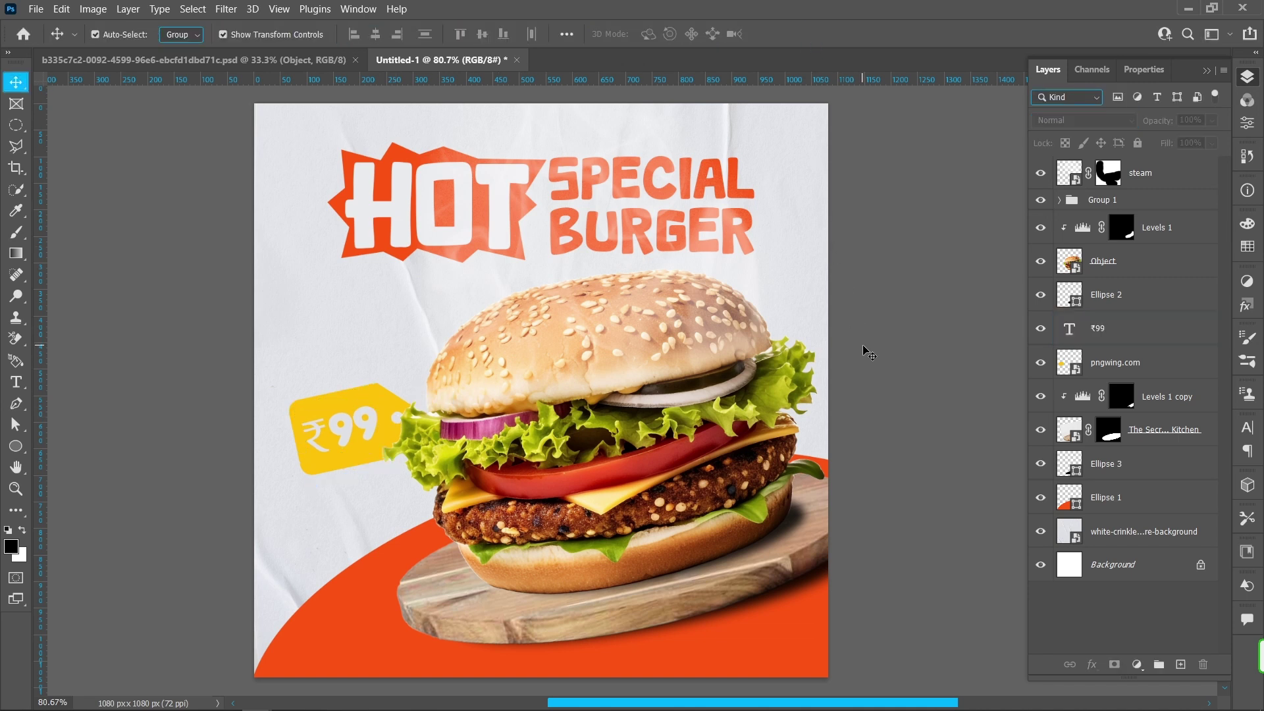
# Step: Fine-tune the "₹99" text's tilt with a slight clockwise rotation
pyautogui.click(366, 428)
pyautogui.hotkey('ctrl', 't')
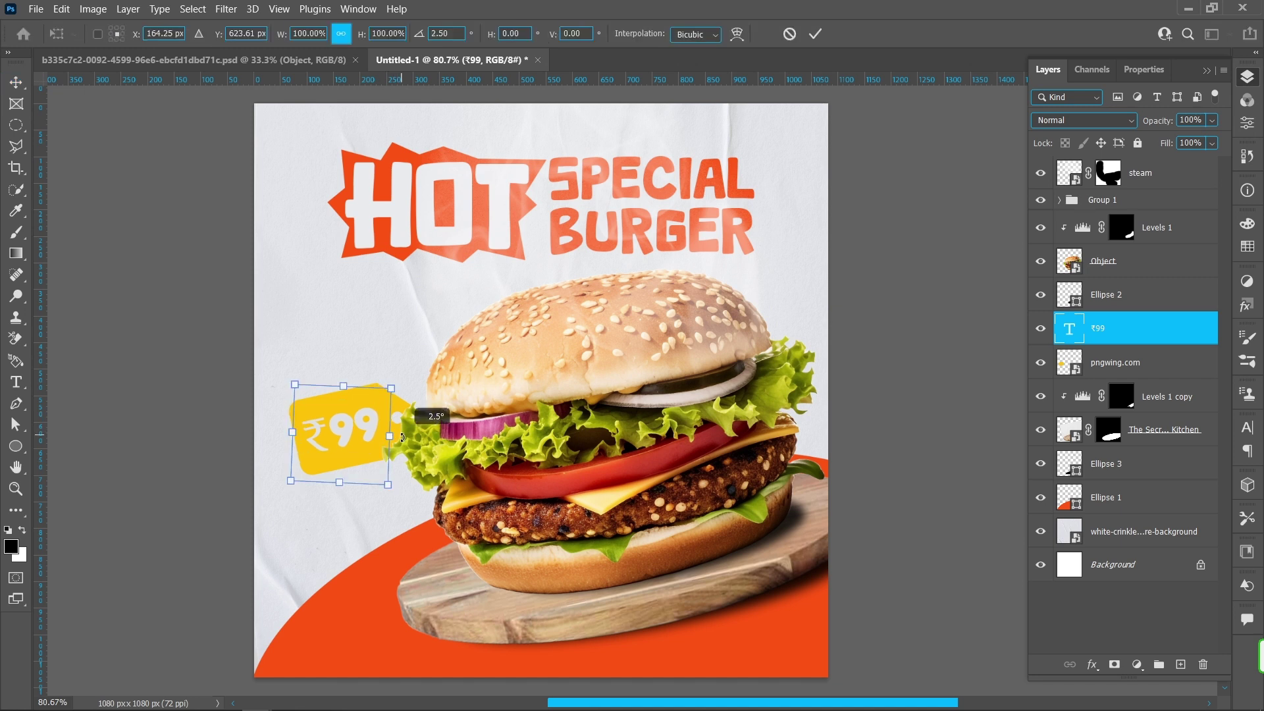
pyautogui.click(815, 34)
pyautogui.click(845, 338)
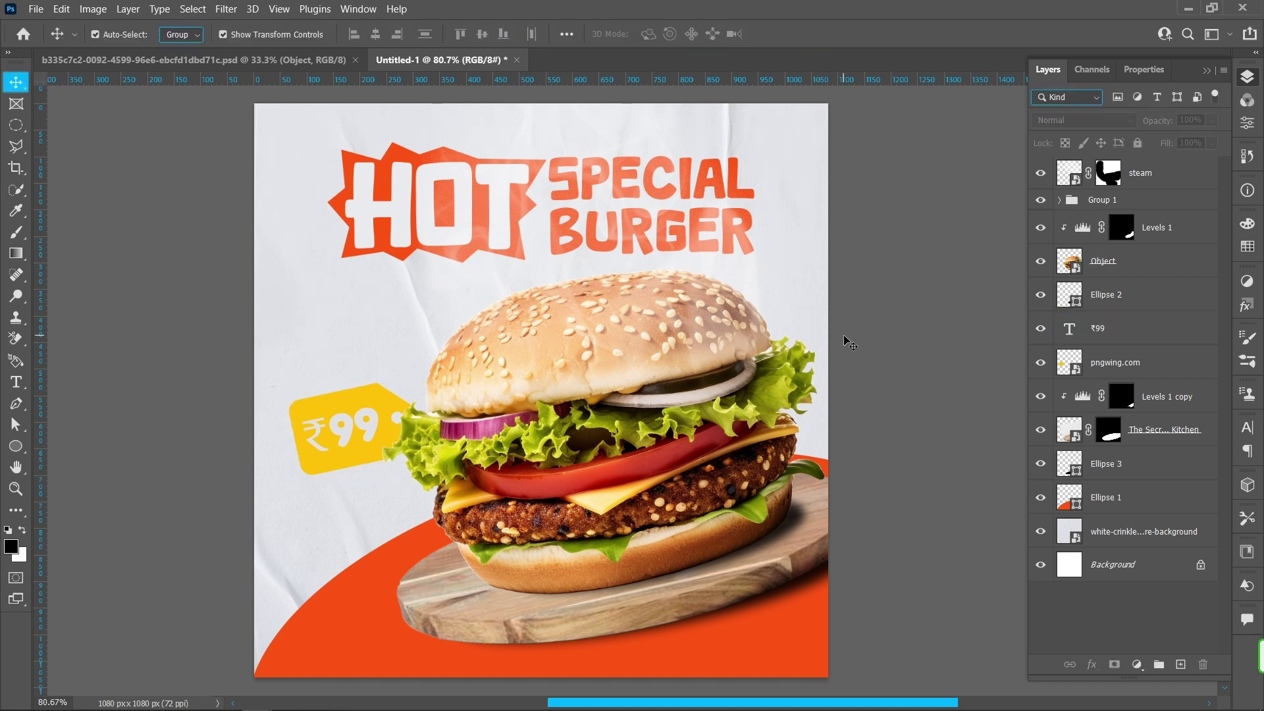
# Step: Apply a Color Overlay to the tag in orange ff5512, sampled from the orange curve
pyautogui.click(1151, 361)
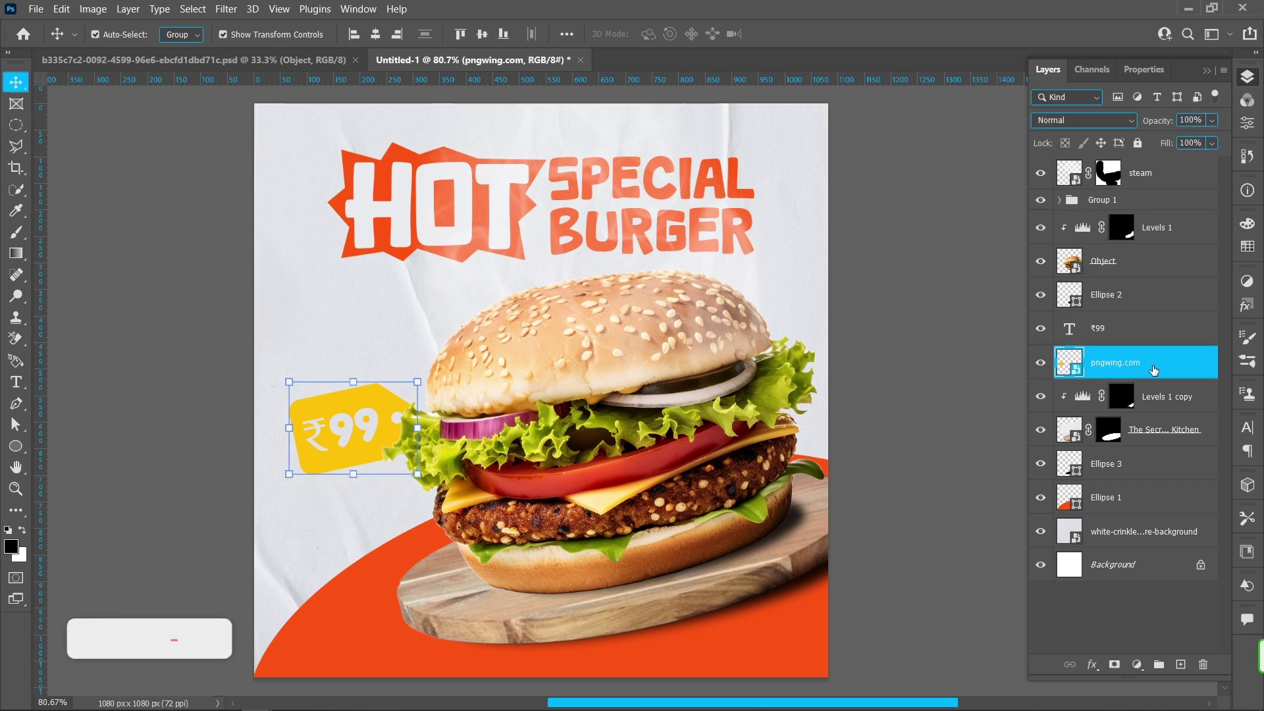
pyautogui.click(1092, 664)
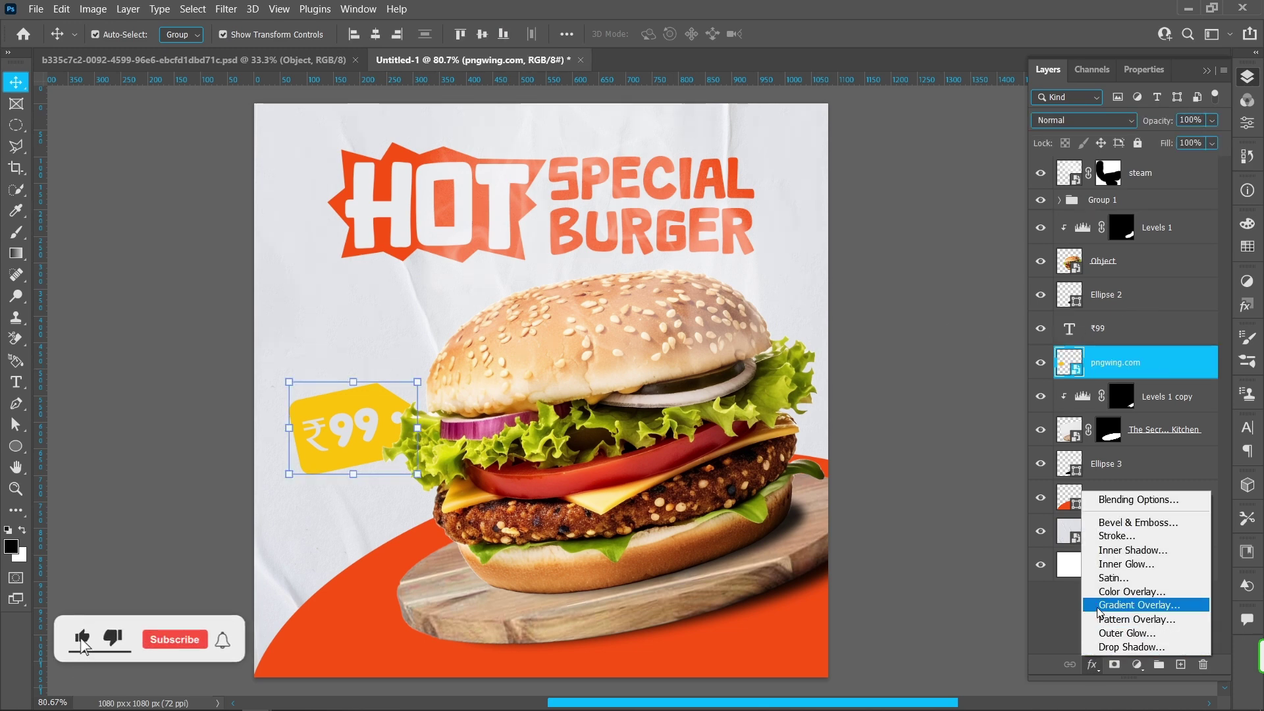
pyautogui.click(1131, 591)
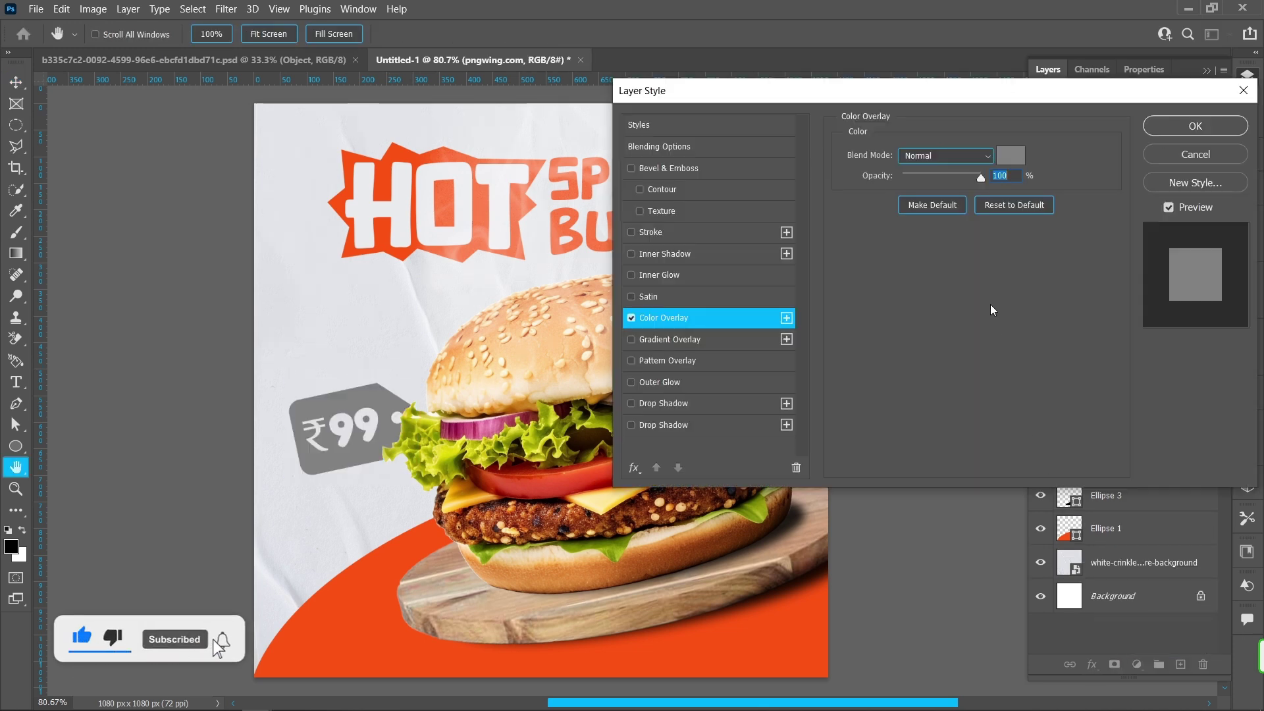
pyautogui.click(1011, 156)
pyautogui.click(375, 577)
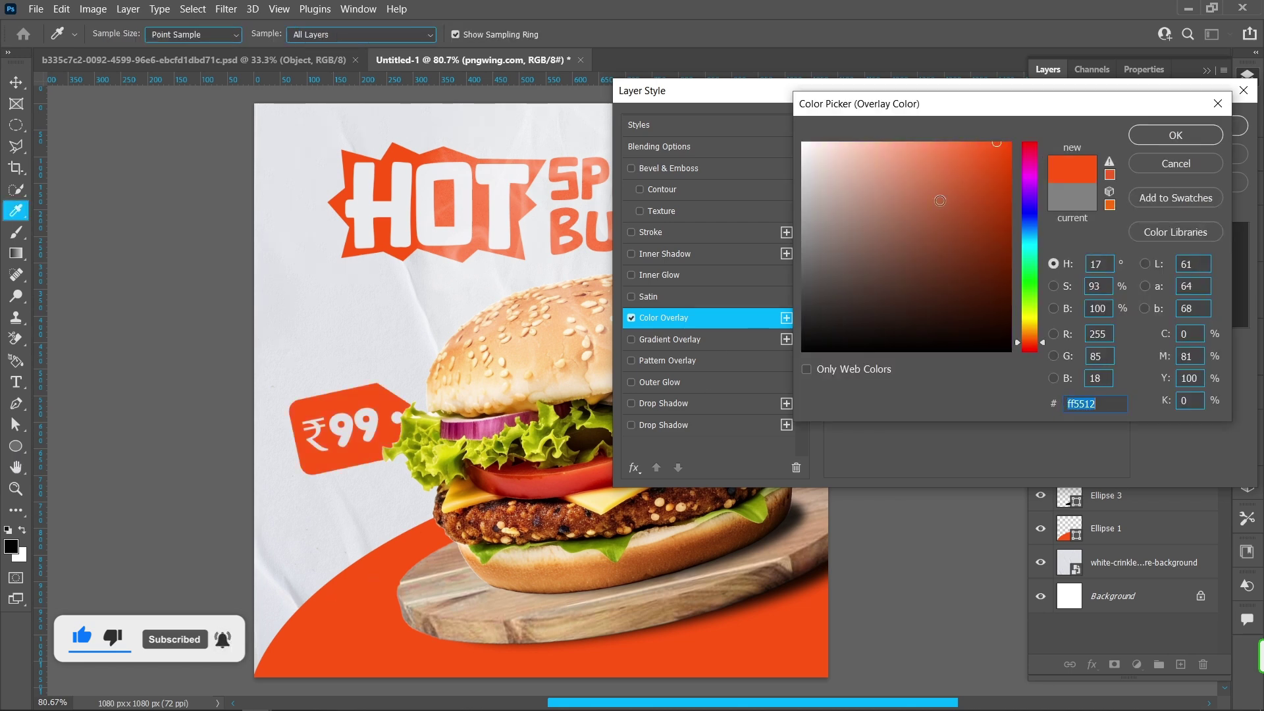
pyautogui.click(1143, 137)
pyautogui.click(1187, 118)
pyautogui.click(910, 446)
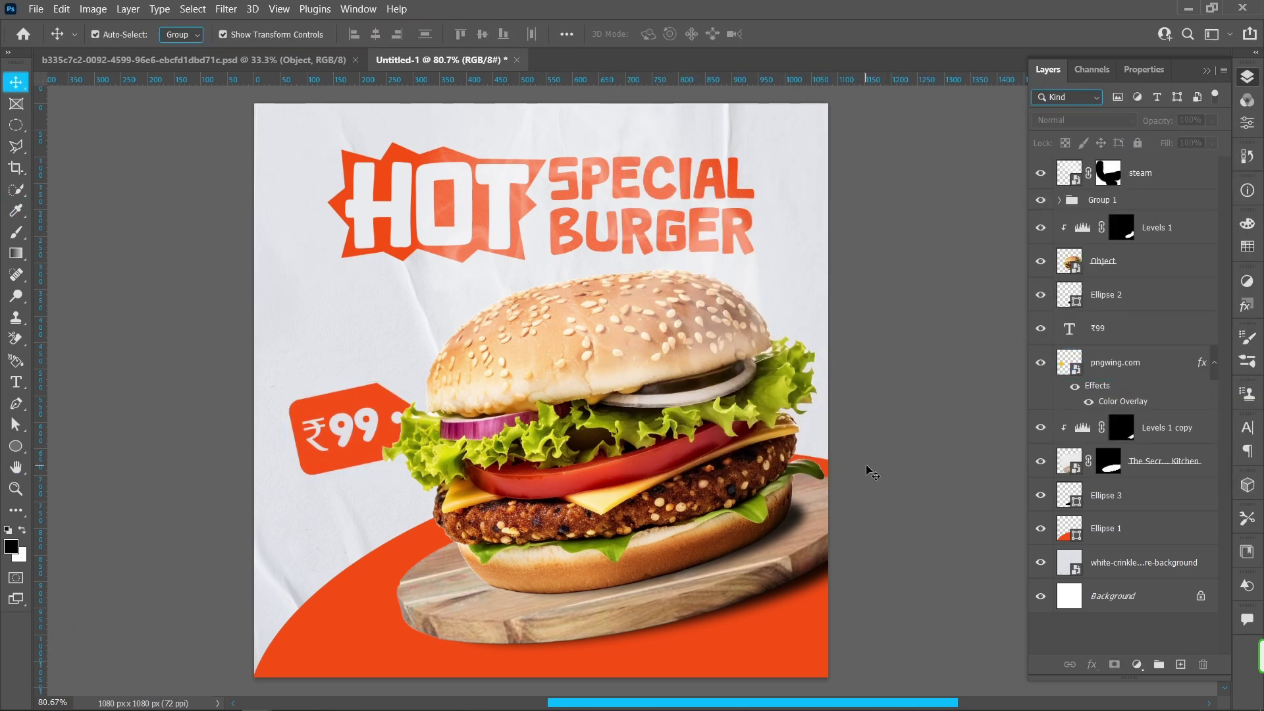
# Step: Place the BURGER-LOGO file as an embedded image and position it on the orange curve in the poster's lower-left corner
pyautogui.click(35, 9)
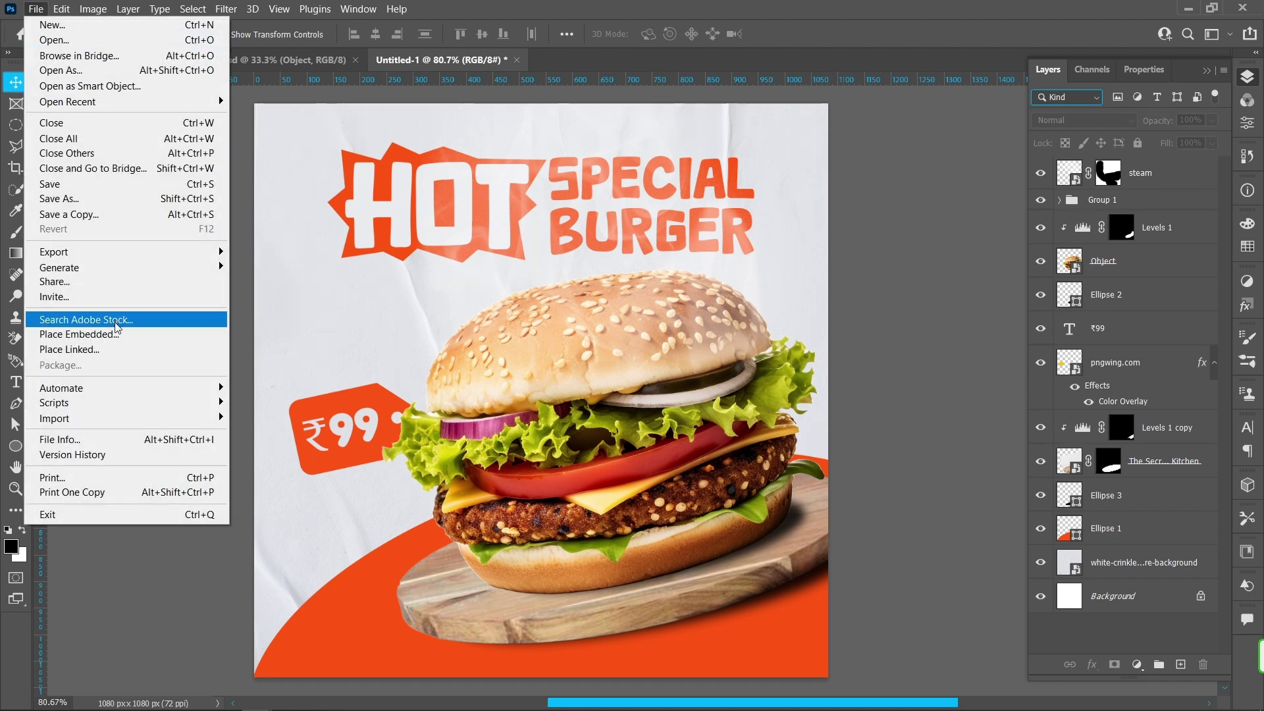
pyautogui.click(117, 330)
pyautogui.click(943, 158)
pyautogui.click(1020, 532)
pyautogui.moveTo(565, 398); pyautogui.dragTo(299, 655)
pyautogui.press('Return')
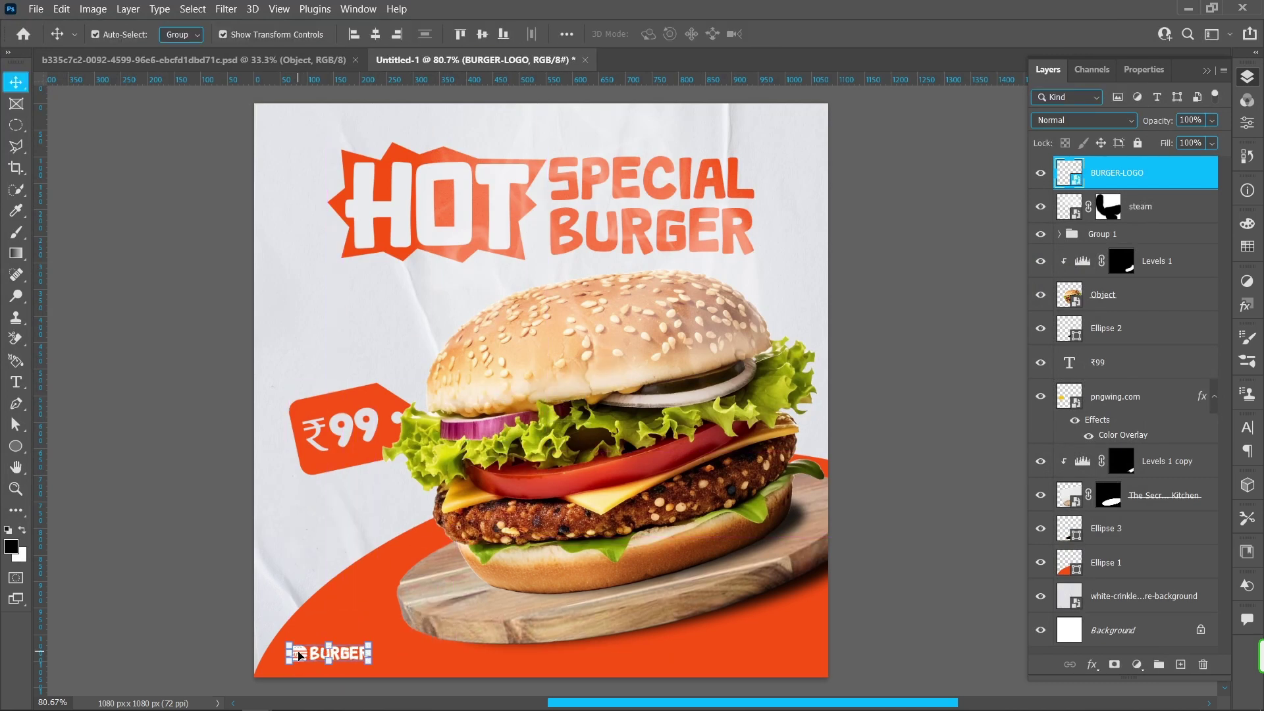
# Step: Rotate the existing shadow ellipse beneath the wooden board slightly counterclockwise
pyautogui.click(922, 318)
pyautogui.click(808, 596)
pyautogui.moveTo(867, 539); pyautogui.dragTo(866, 533)
pyautogui.press('Return')
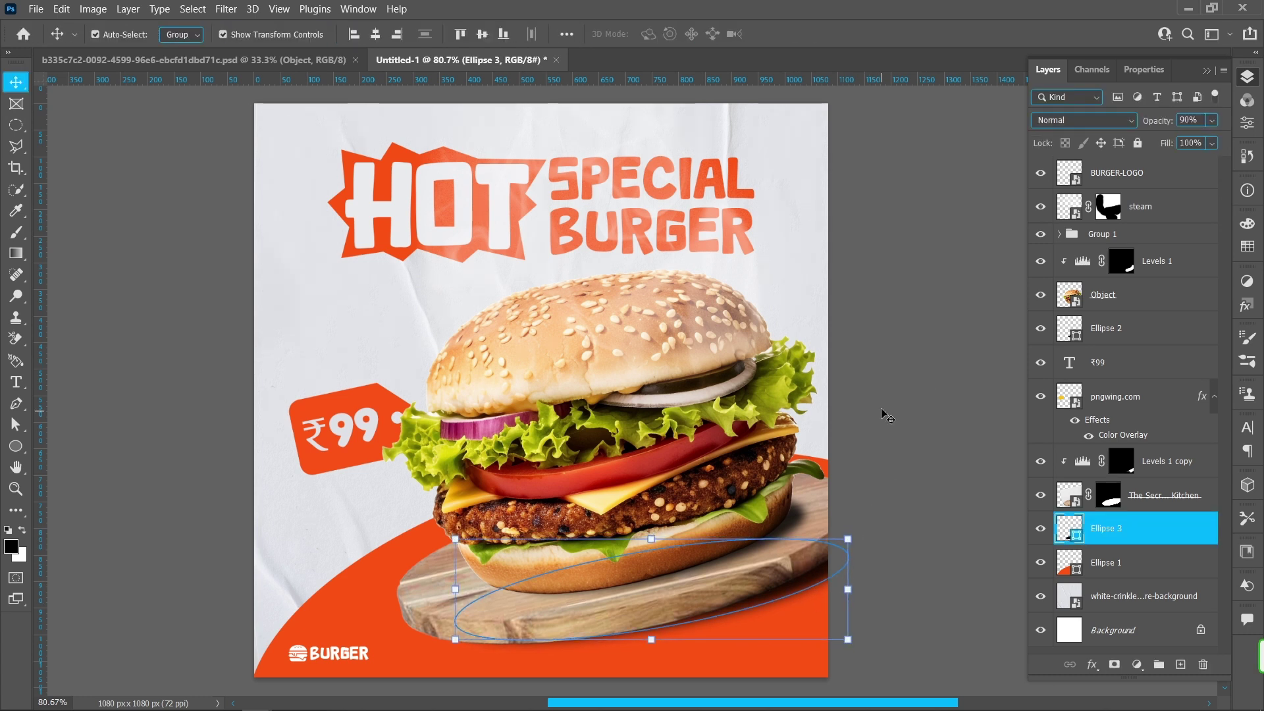
pyautogui.click(909, 418)
# Step: On a new layer above the orange curve, draw a black ellipse without stroke, about 834 × 218 px, beneath the wooden board
pyautogui.click(1142, 596)
pyautogui.click(1136, 565)
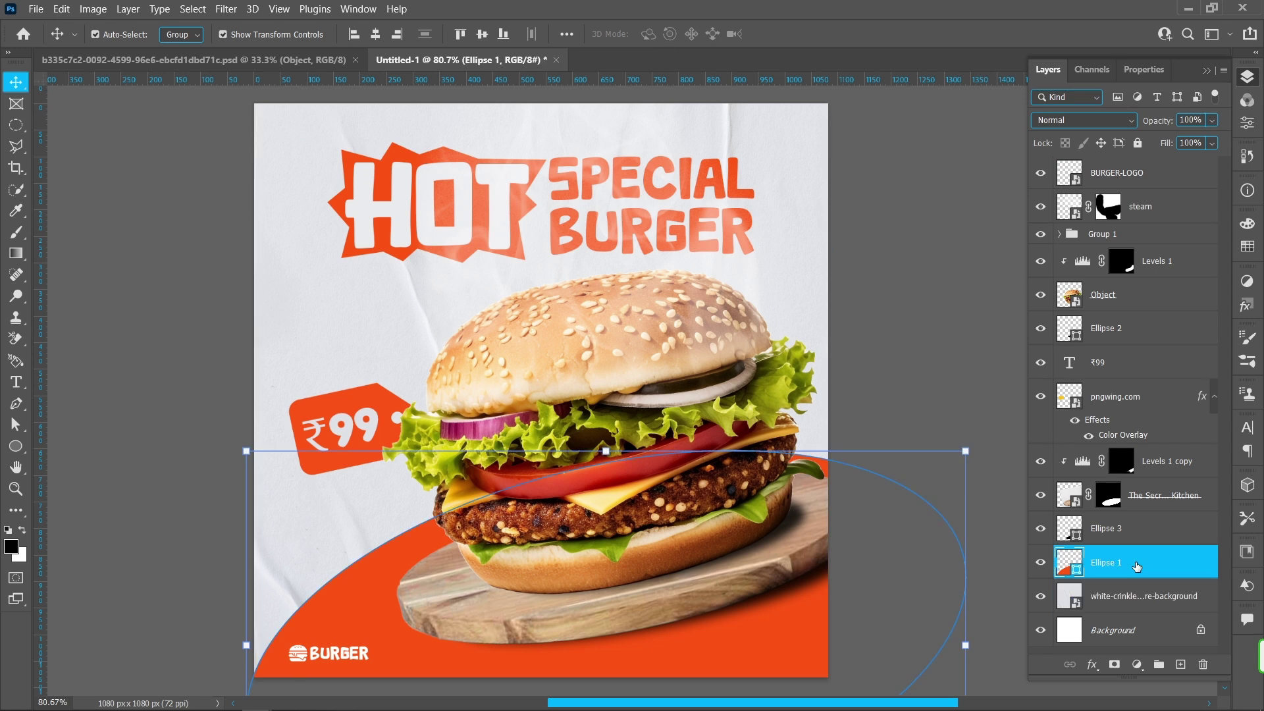
pyautogui.click(1178, 665)
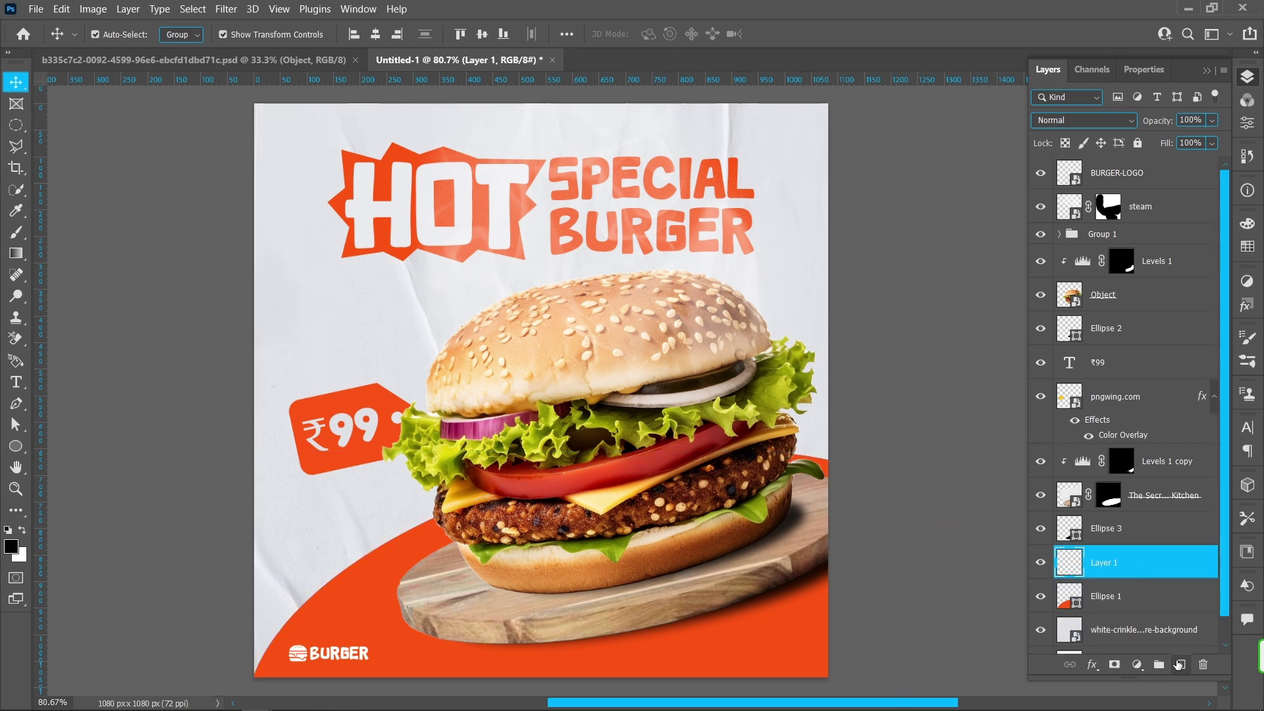
pyautogui.click(16, 446)
pyautogui.click(185, 34)
pyautogui.click(140, 121)
pyautogui.click(244, 34)
pyautogui.click(147, 64)
pyautogui.moveTo(393, 556)
pyautogui.mouseDown()
pyautogui.moveTo(766, 651)
pyautogui.moveTo(834, 655)
pyautogui.mouseUp()
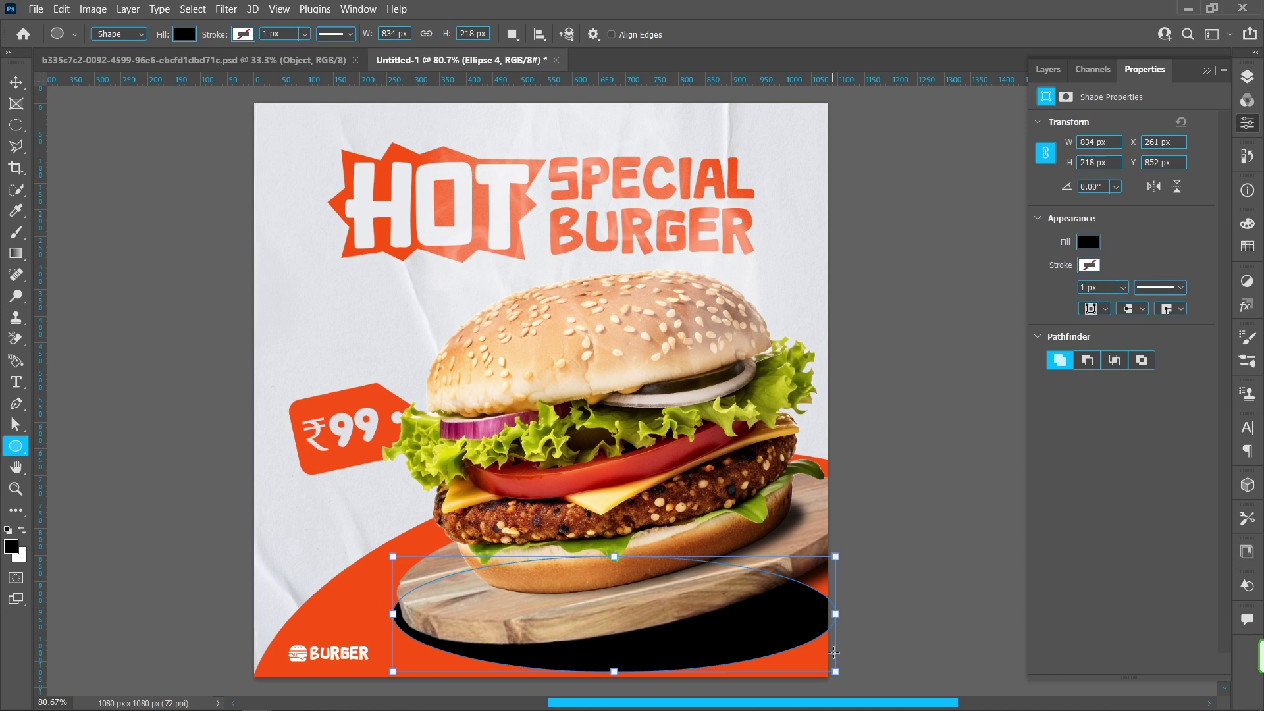
# Step: Feather the new black ellipse by 150 px to make a soft shadow
pyautogui.click(1066, 97)
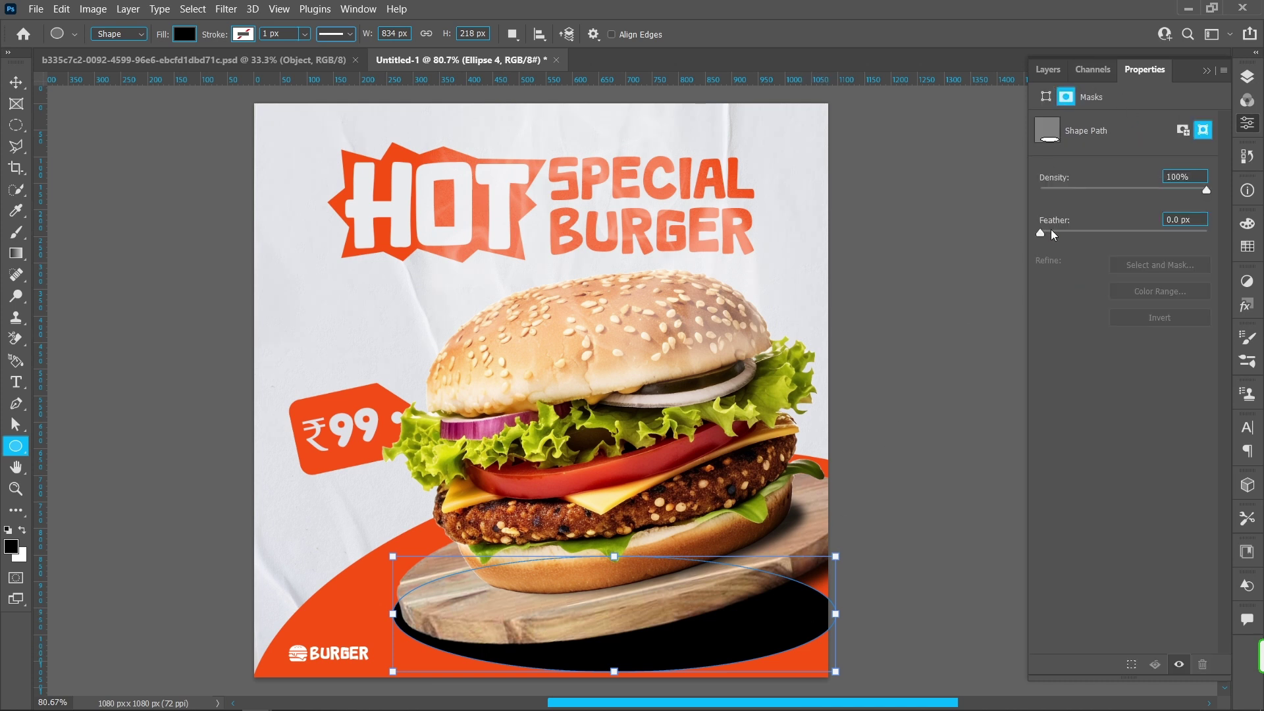
pyautogui.moveTo(1104, 233); pyautogui.dragTo(1161, 236)
pyautogui.click(1169, 221)
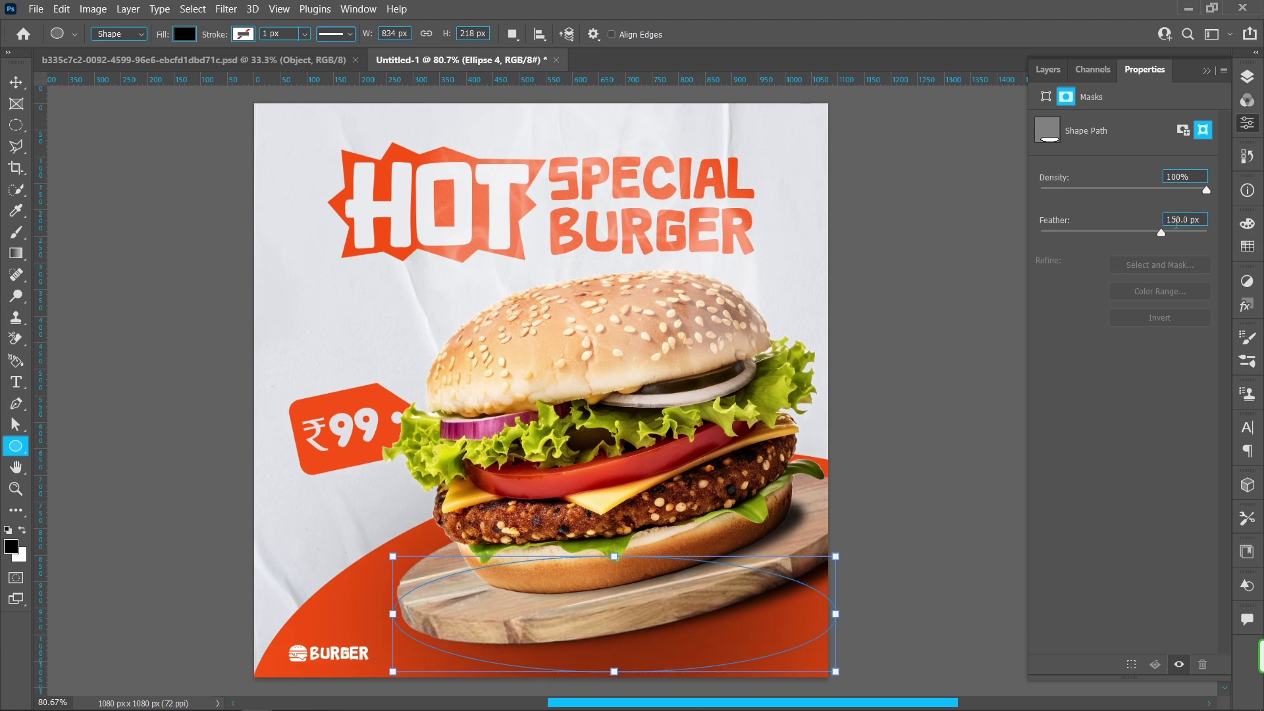
# Step: Tilt and resize the feathered ellipse to follow the wooden board's slope, and set its opacity to 75%
pyautogui.click(15, 88)
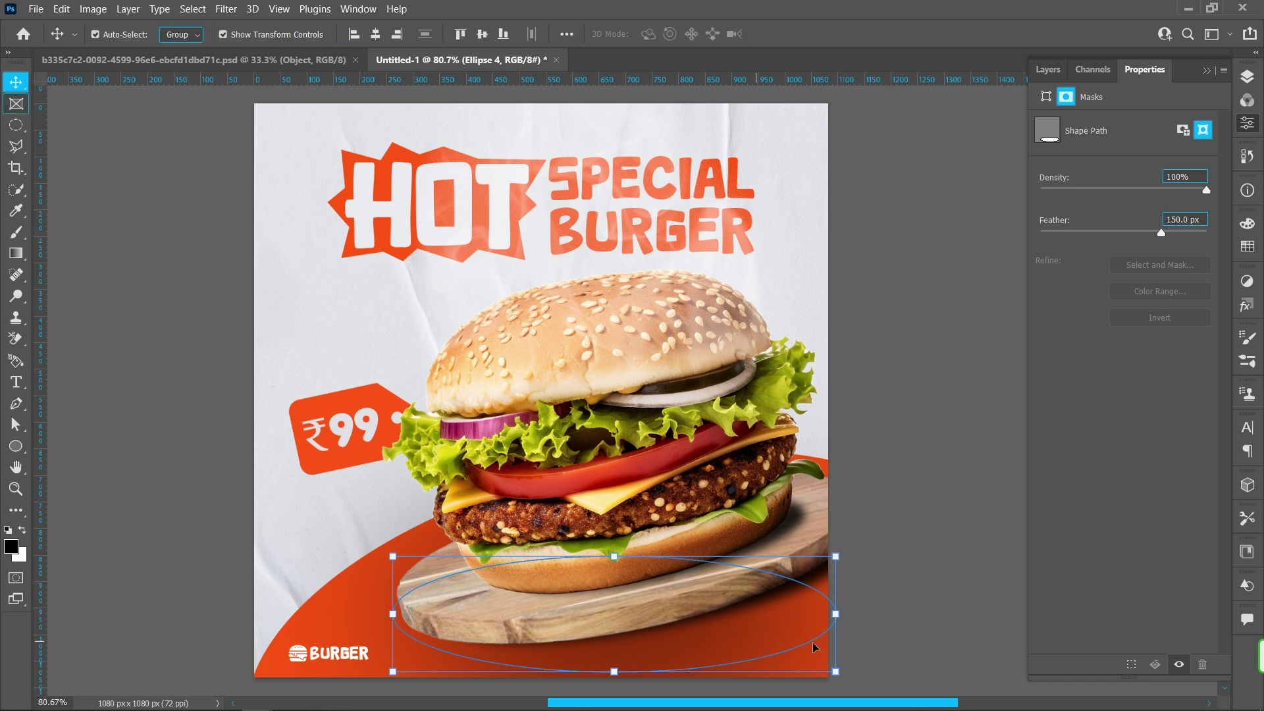
pyautogui.moveTo(854, 614); pyautogui.dragTo(927, 614)
pyautogui.moveTo(763, 639); pyautogui.dragTo(760, 642)
pyautogui.moveTo(661, 543); pyautogui.dragTo(661, 538)
pyautogui.moveTo(663, 682); pyautogui.dragTo(664, 619)
pyautogui.moveTo(390, 595); pyautogui.dragTo(418, 593)
pyautogui.moveTo(828, 596); pyautogui.dragTo(878, 569)
pyautogui.press('Return')
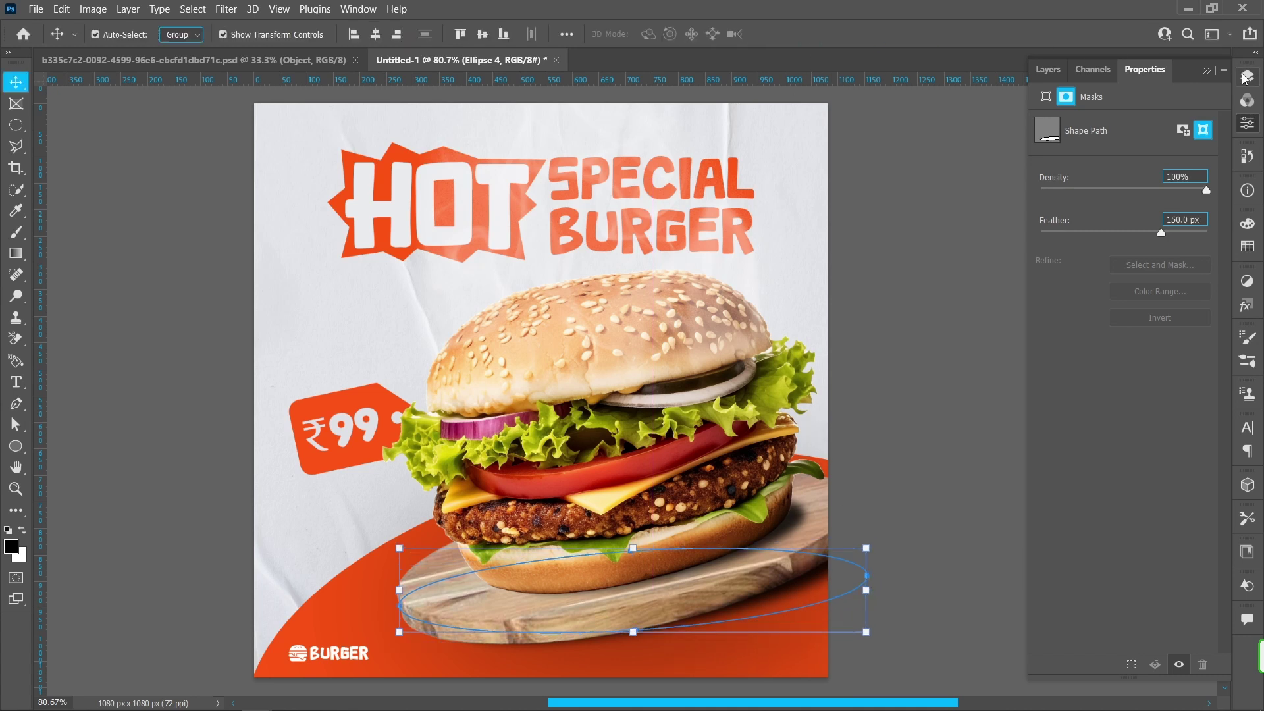
pyautogui.click(1248, 77)
pyautogui.moveTo(1159, 120); pyautogui.dragTo(1143, 119)
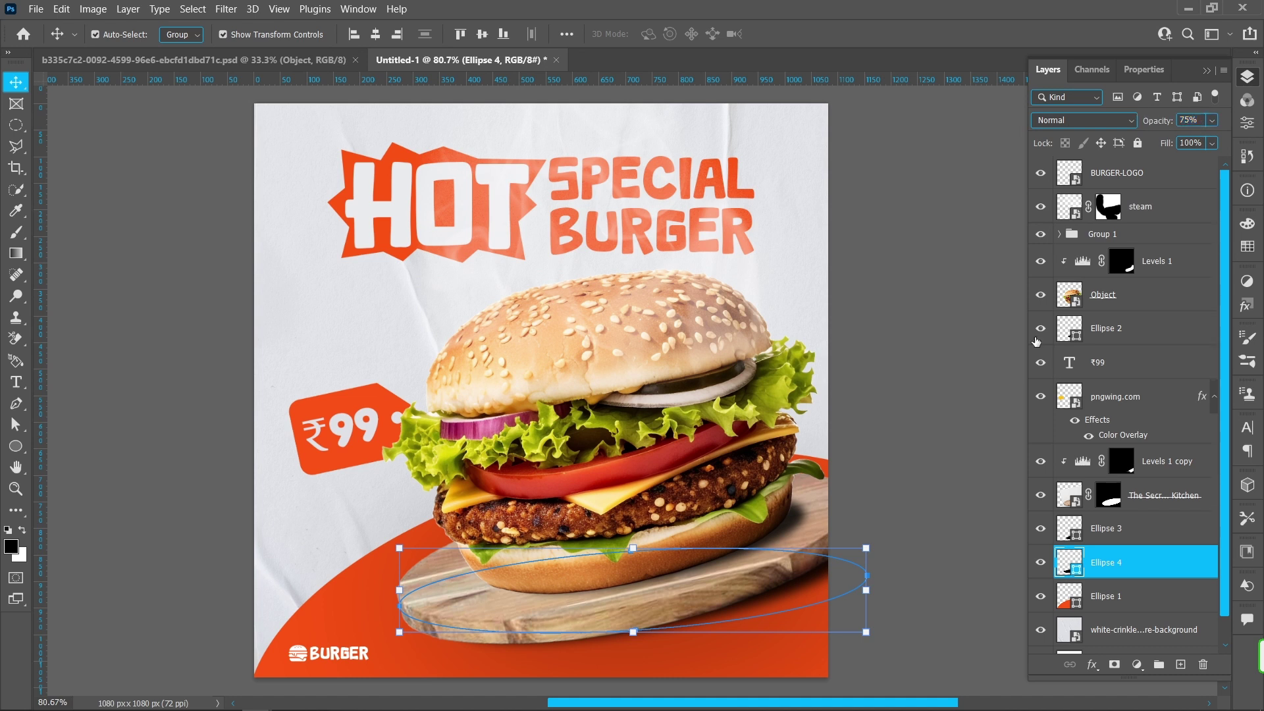
# Step: Add a clipped Color Balance adjustment to the wooden board with Midtones Cyan–Red at +70 and Yellow–Blue at -50
pyautogui.click(488, 635)
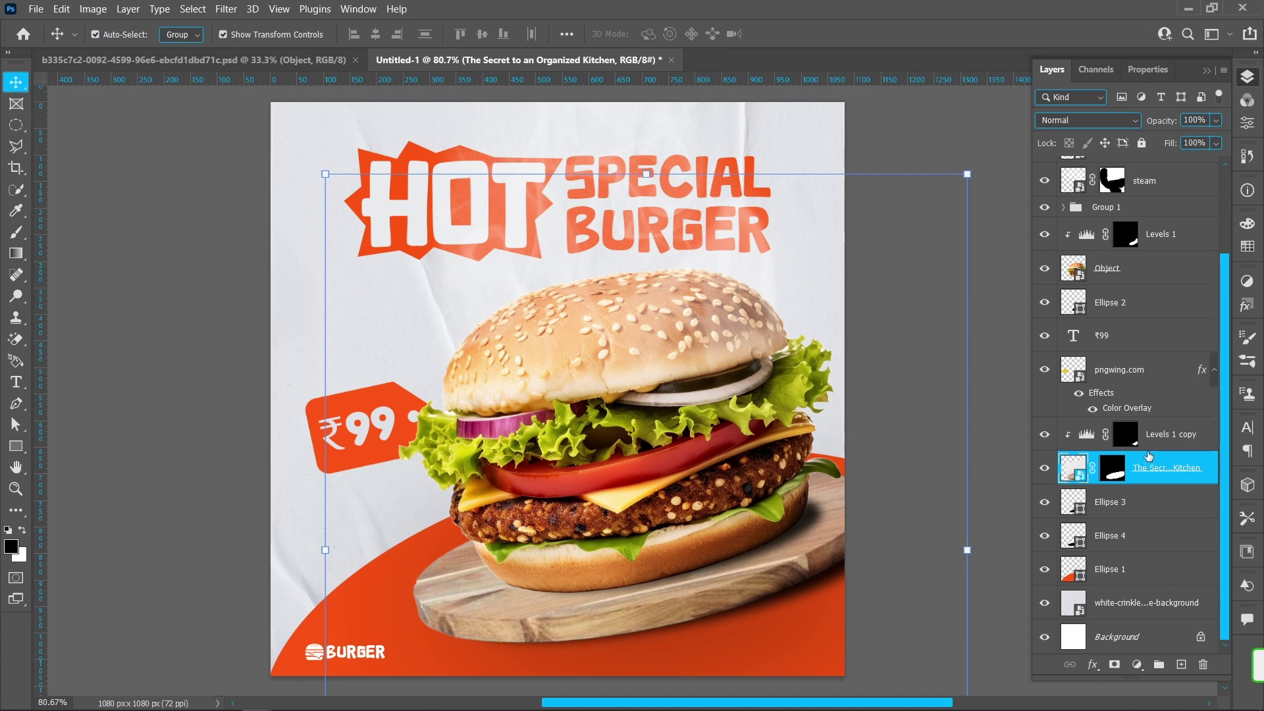
pyautogui.click(1136, 666)
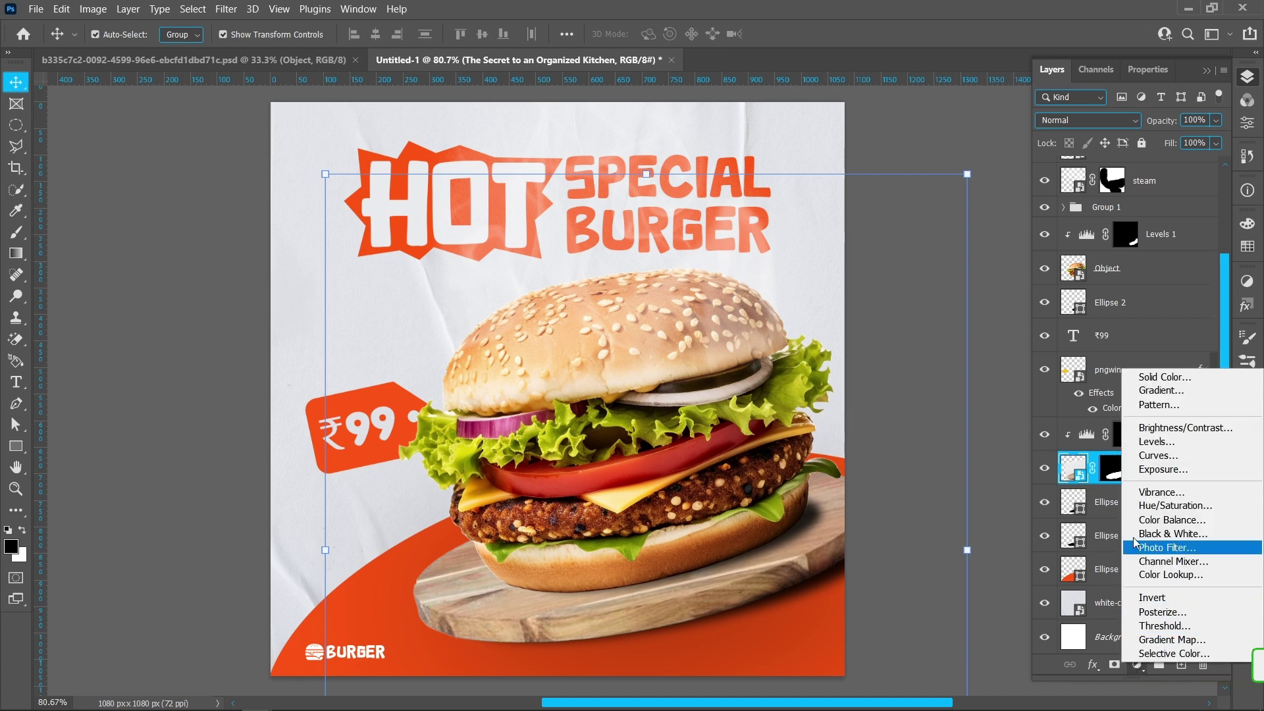
pyautogui.click(1132, 520)
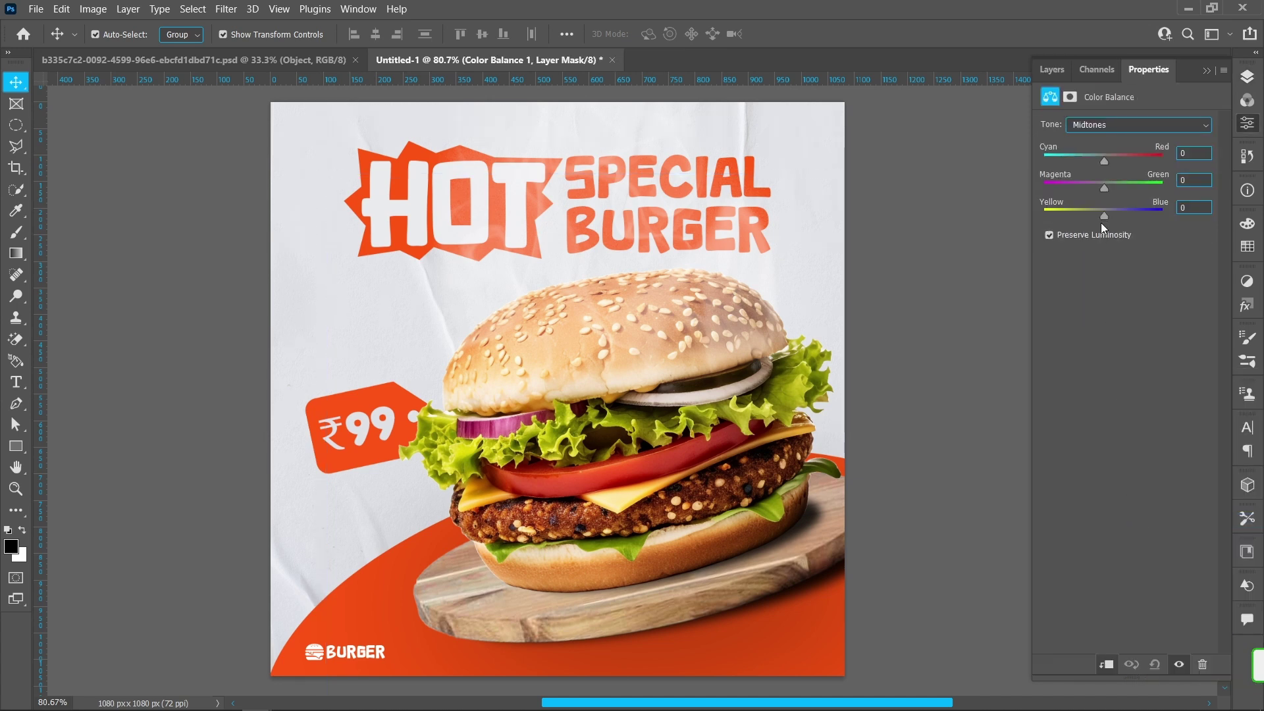
pyautogui.moveTo(1106, 215); pyautogui.dragTo(1073, 215)
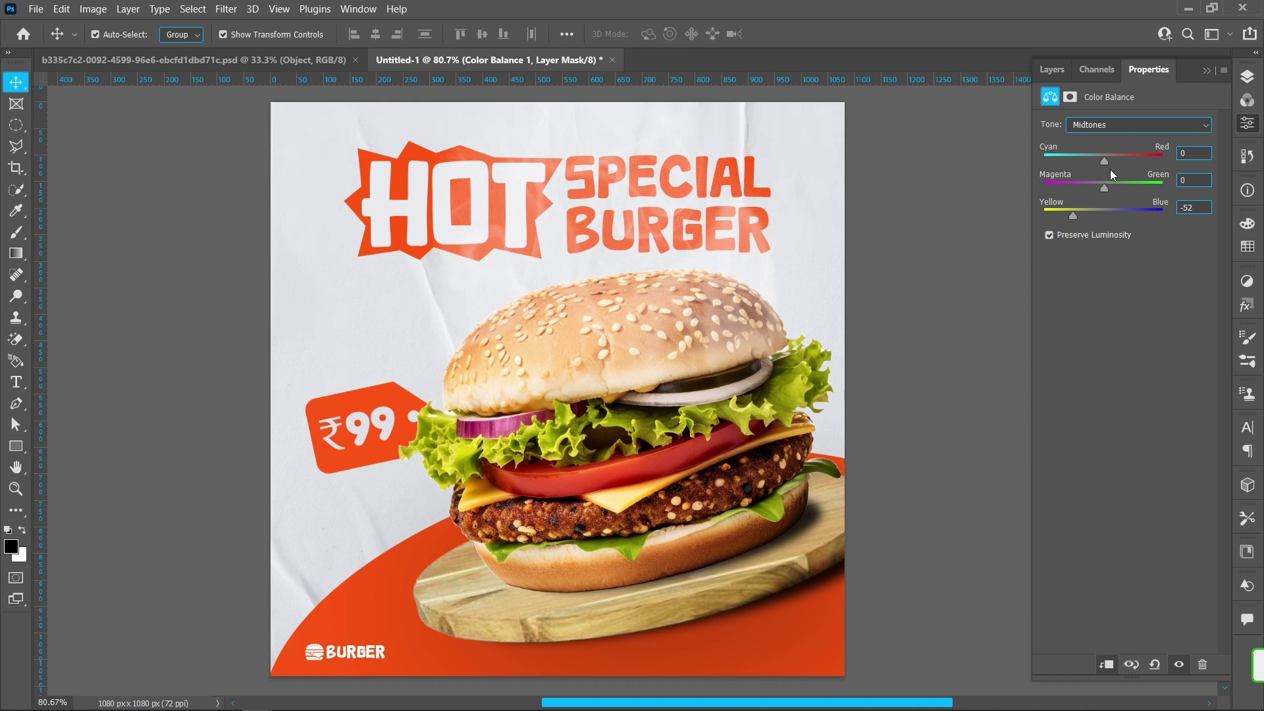
pyautogui.moveTo(1103, 163); pyautogui.dragTo(1148, 192)
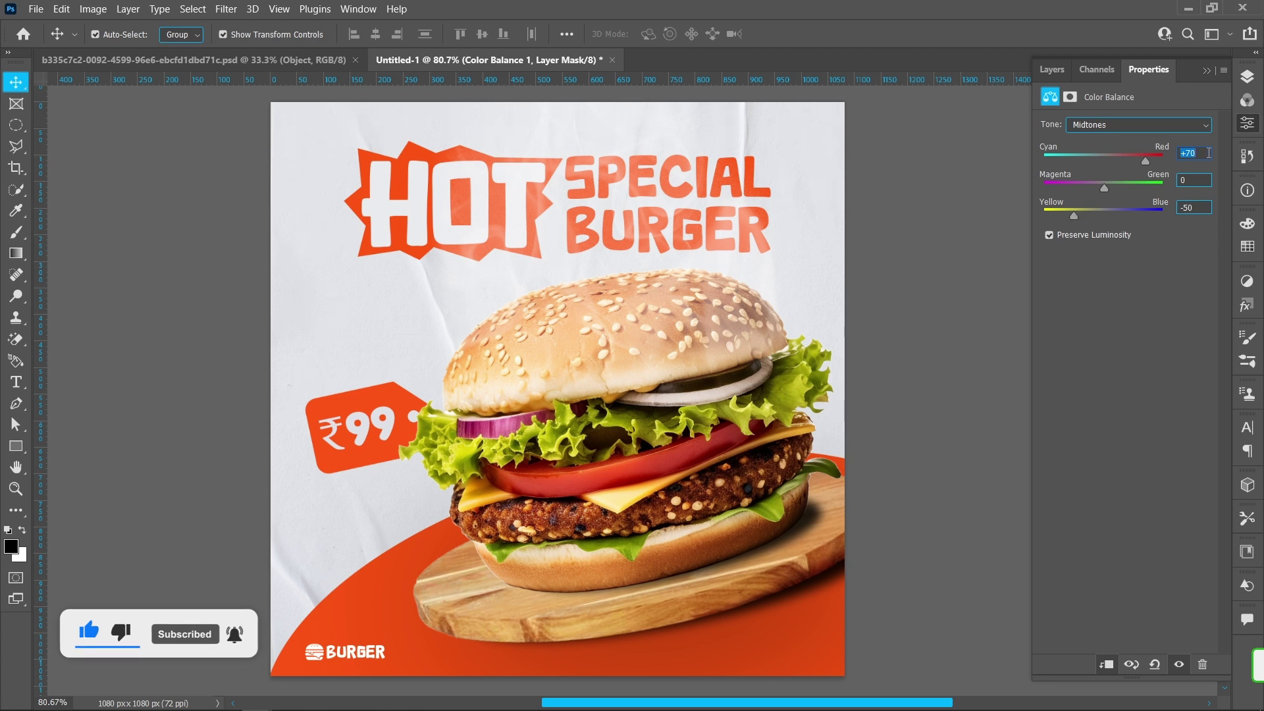
pyautogui.click(1200, 208)
pyautogui.click(1246, 77)
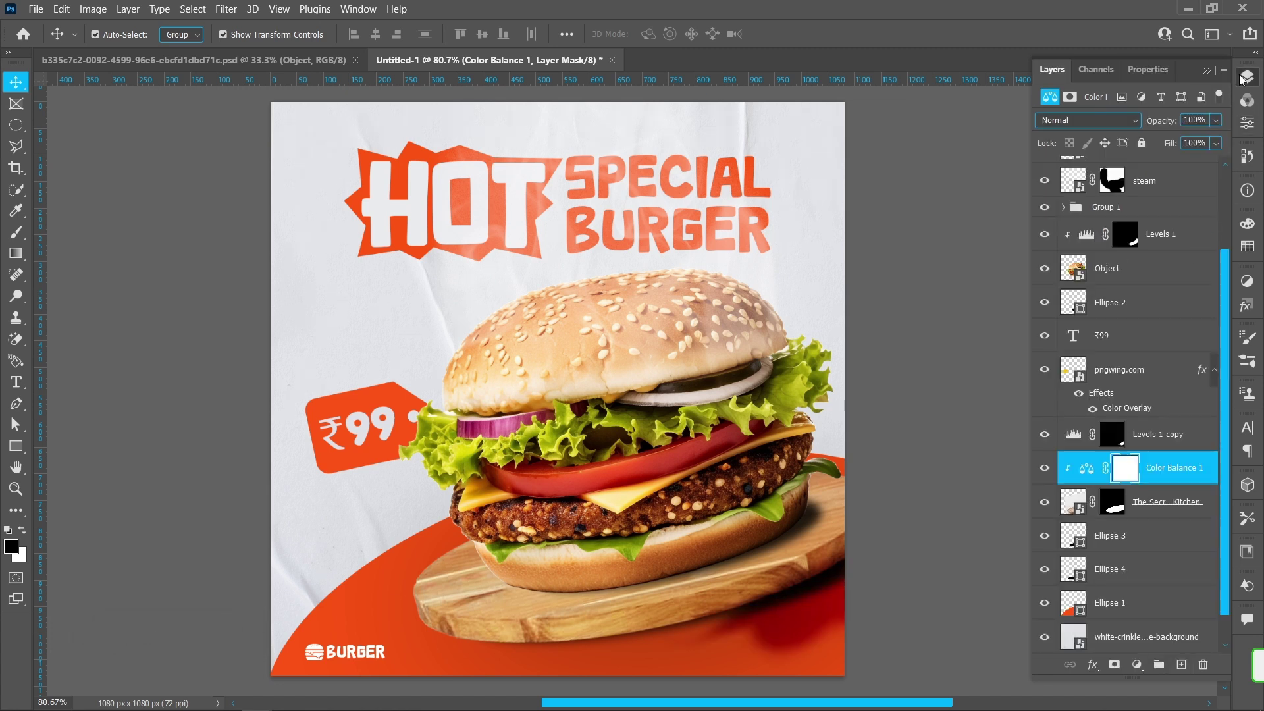
# Step: Move the Levels 1 copy layer below Color Balance 1 and clip both adjustments to the wooden board layer
pyautogui.moveTo(1158, 435); pyautogui.dragTo(1163, 476)
pyautogui.rightClick(1163, 477)
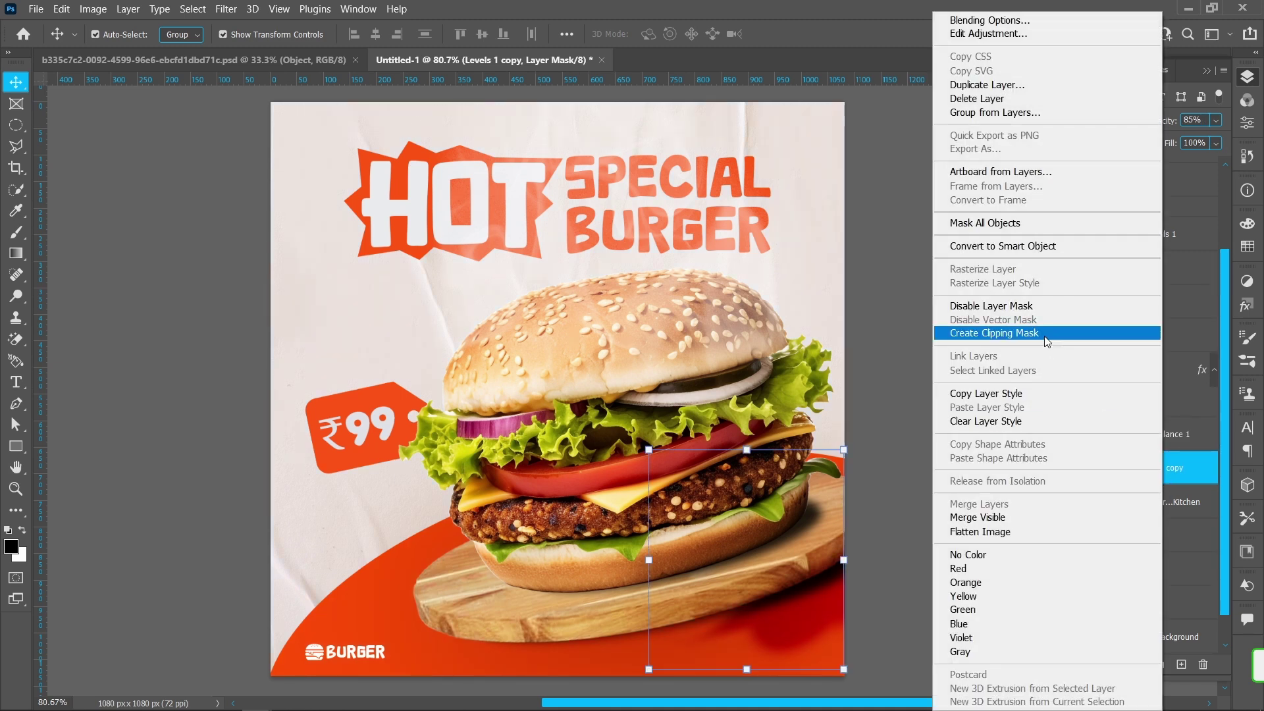
pyautogui.click(1112, 332)
pyautogui.click(1165, 441)
pyautogui.rightClick(1165, 441)
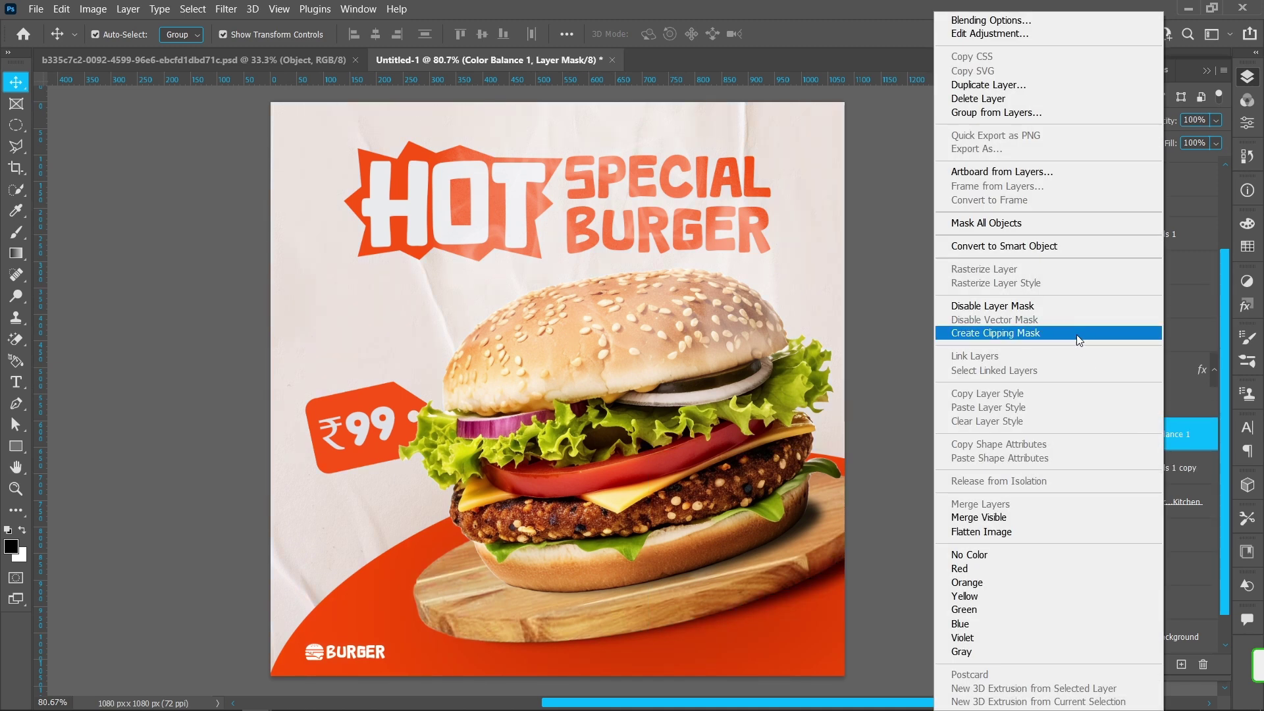
pyautogui.click(1076, 333)
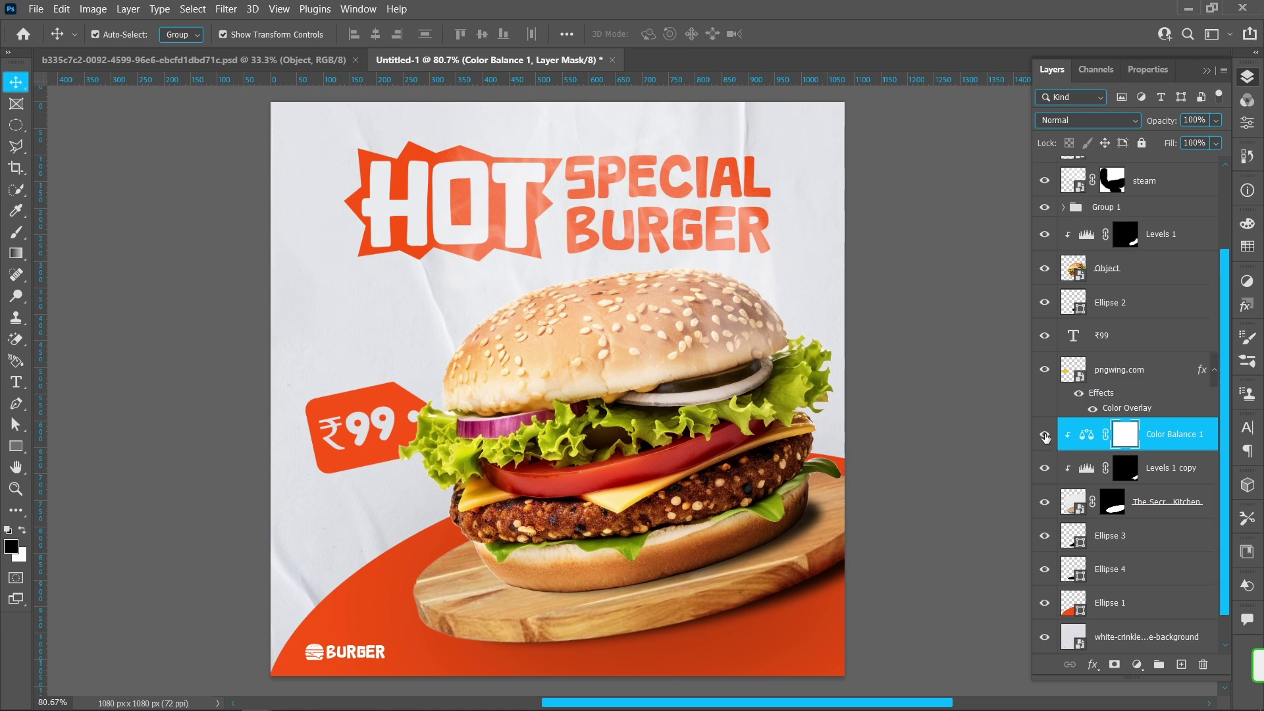